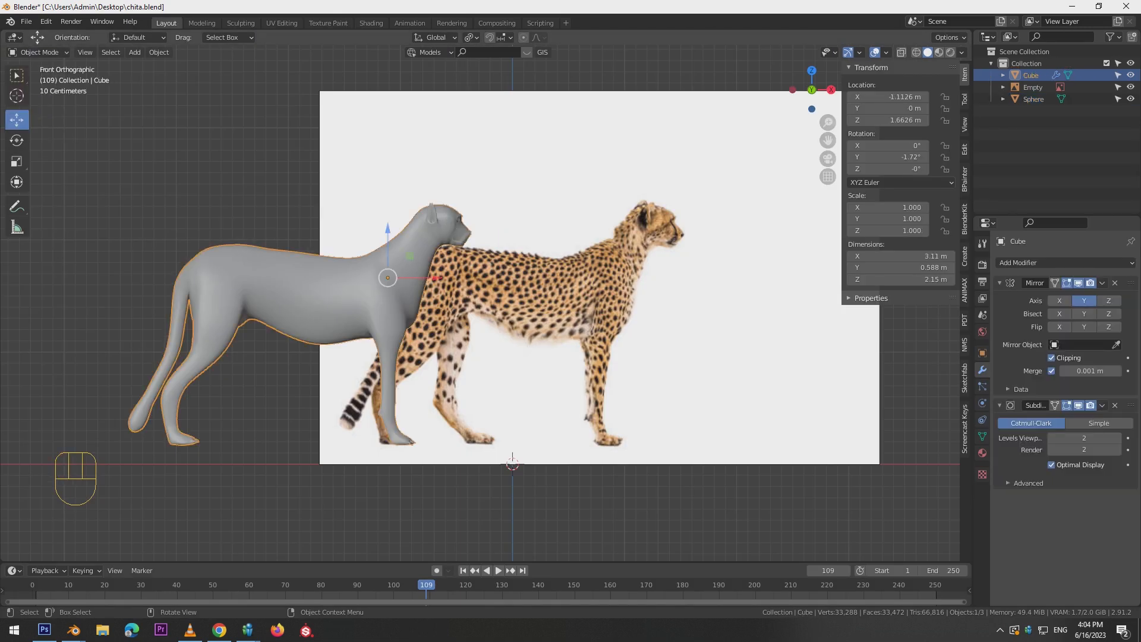
# Try to apply the Subdivision modifier on the cheetah body, then undo it.
pyautogui.hotkey('ctrl', 'z')
pyautogui.hotkey('ctrl', 'z')
pyautogui.click(570, 160)
pyautogui.click(357, 297)
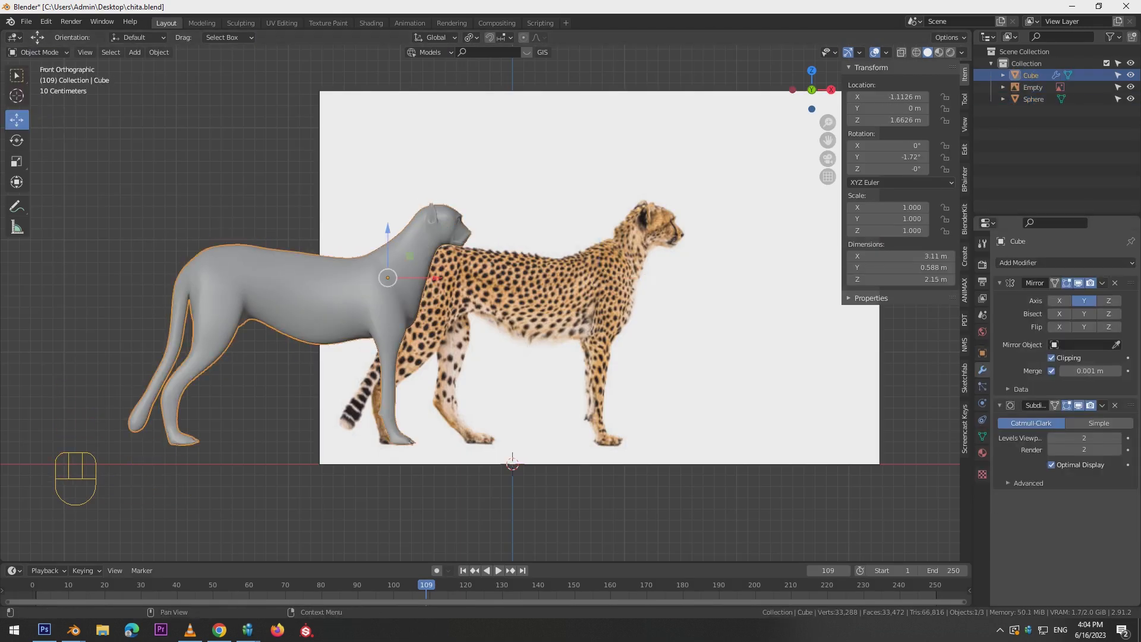
pyautogui.click(1102, 283)
pyautogui.click(1101, 405)
pyautogui.click(1049, 419)
pyautogui.hotkey('ctrl', 'z')
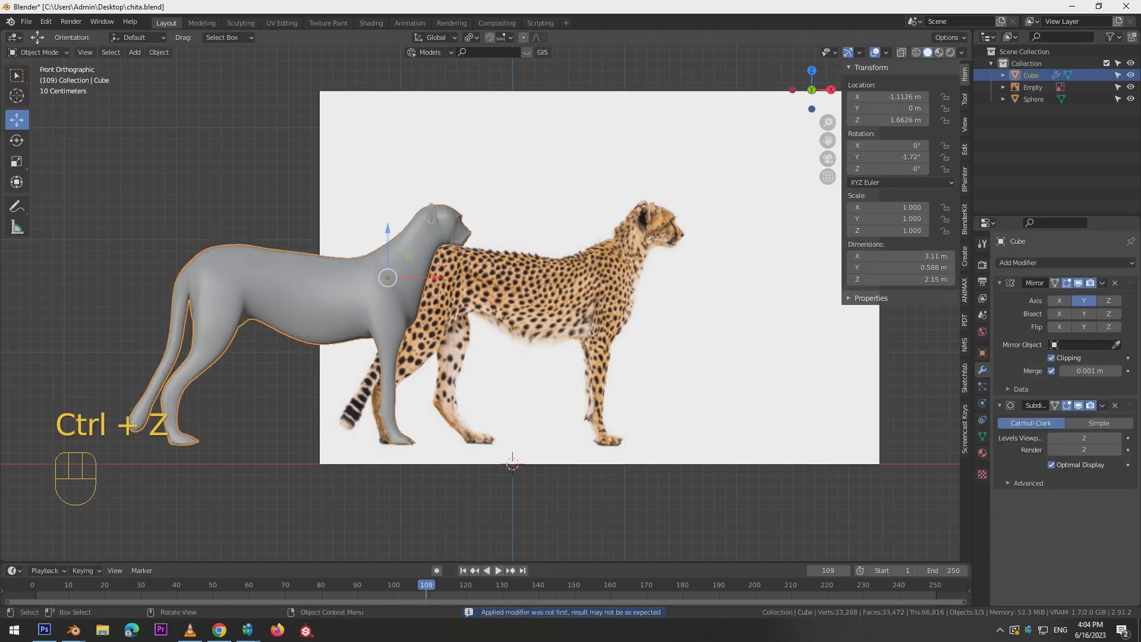
# Switch to Texture Paint and brush an orange-tan sampled from the reference cheetah's neck along the model's head and back.
pyautogui.click(38, 53)
pyautogui.click(36, 117)
pyautogui.scroll(1, 489, 303)
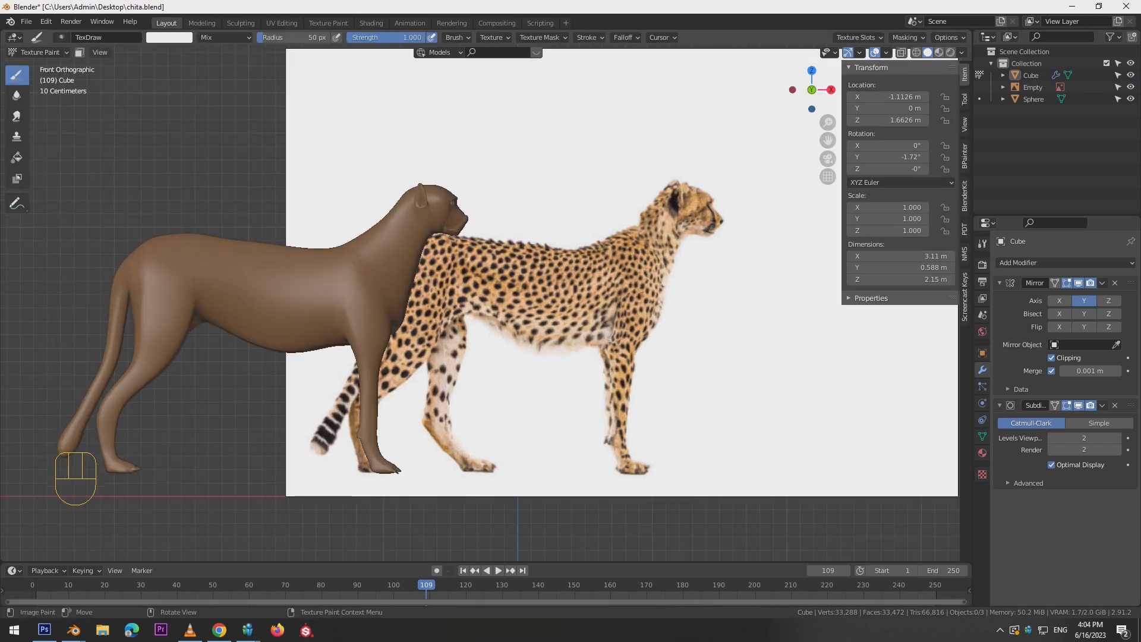
pyautogui.click(169, 38)
pyautogui.click(249, 168)
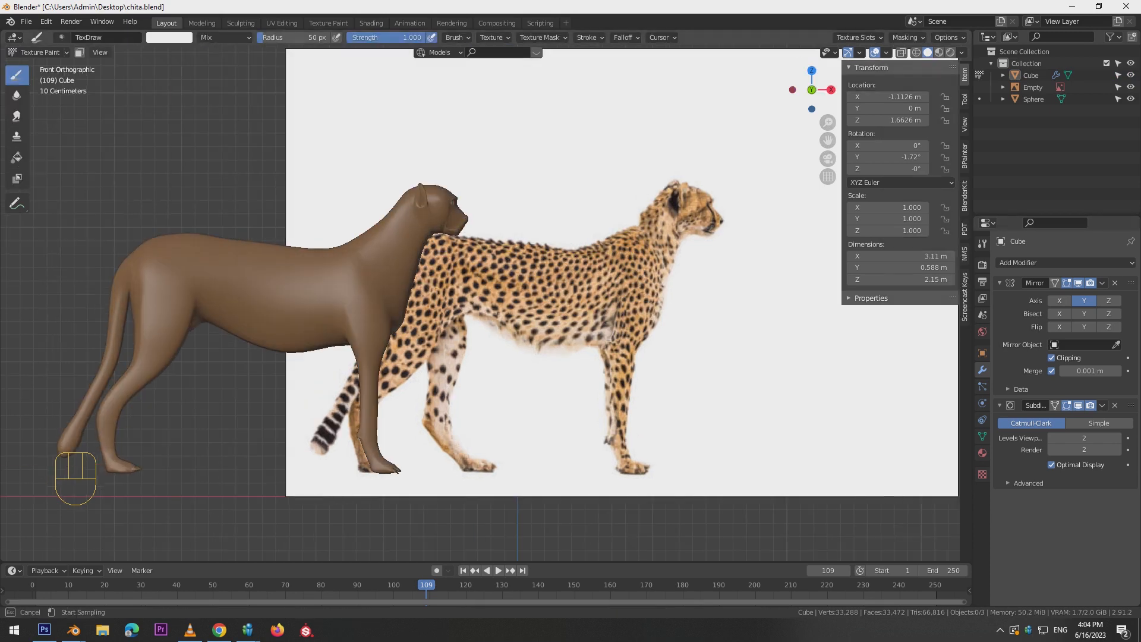
pyautogui.click(645, 239)
pyautogui.moveTo(435, 190)
pyautogui.mouseDown()
pyautogui.moveTo(250, 249)
pyautogui.moveTo(149, 253)
pyautogui.mouseUp()
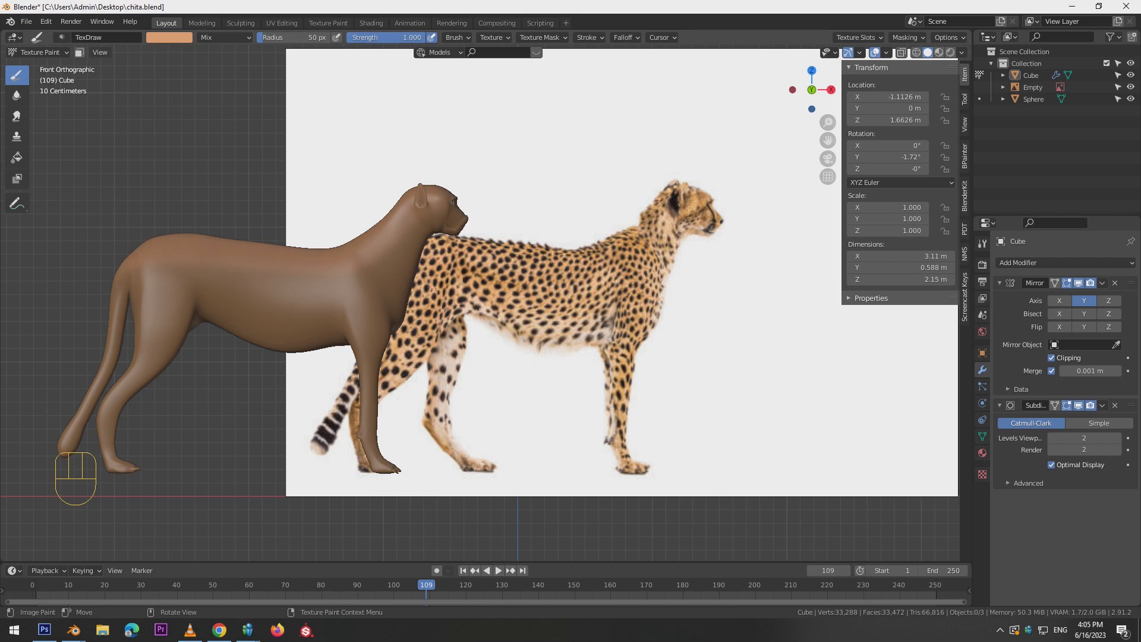
# Lower the brush strength to 0.556 and blend the orange-tan over the rump and flank.
pyautogui.moveTo(410, 38); pyautogui.dragTo(375, 37)
pyautogui.moveTo(139, 261); pyautogui.dragTo(154, 234)
pyautogui.moveTo(156, 234); pyautogui.dragTo(150, 265)
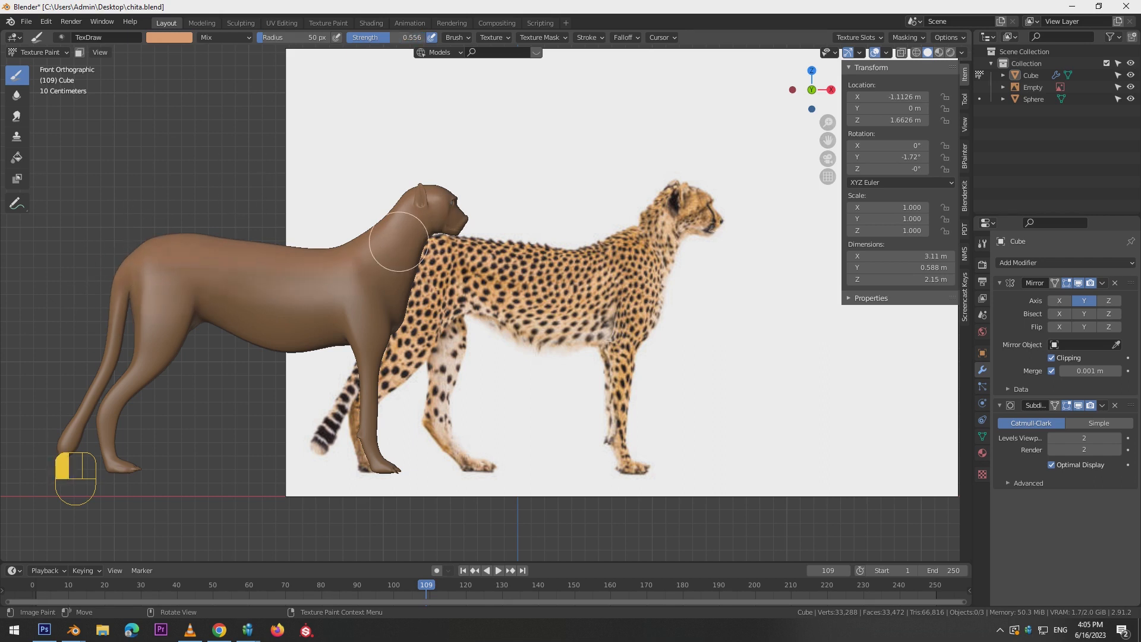
pyautogui.moveTo(234, 274)
pyautogui.keyDown('alt'); pyautogui.mouseDown()
pyautogui.moveTo(325, 179)
pyautogui.moveTo(141, 361)
pyautogui.moveTo(197, 323)
pyautogui.mouseUp(); pyautogui.keyUp('alt')
pyautogui.moveTo(198, 323)
pyautogui.keyDown('alt'); pyautogui.mouseDown(button='middle')
pyautogui.moveTo(113, 279)
pyautogui.moveTo(249, 279)
pyautogui.moveTo(255, 321)
pyautogui.mouseUp(button='middle'); pyautogui.keyUp('alt')
pyautogui.press('KP_1')
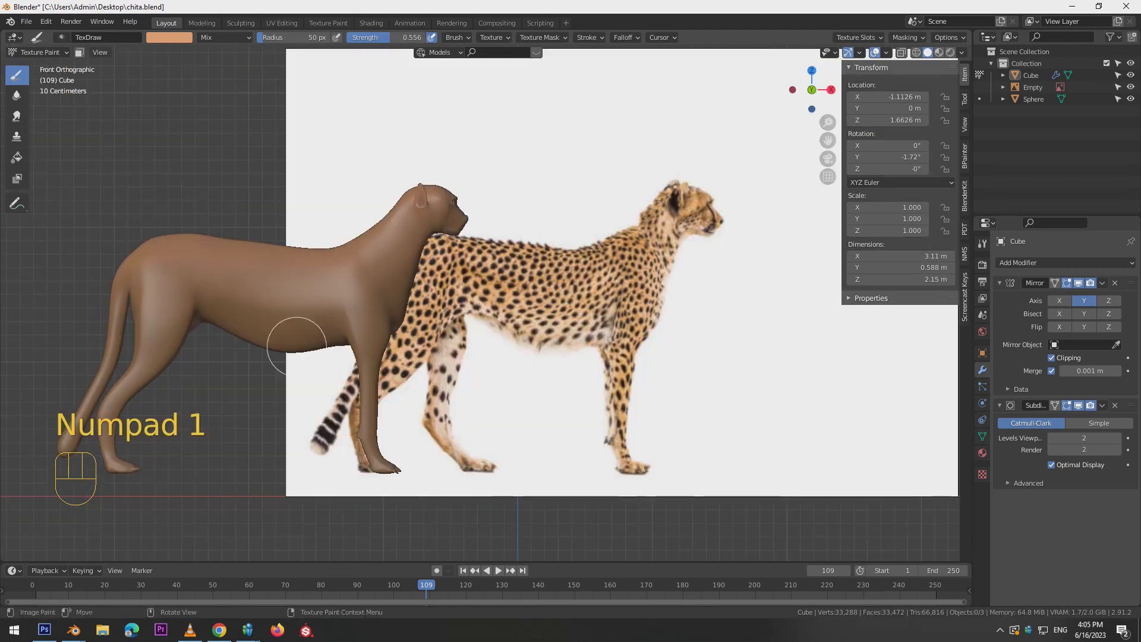
# Sample a lighter tan from the reference photo and paint the model's head with a 25 px brush.
pyautogui.click(169, 38)
pyautogui.click(249, 168)
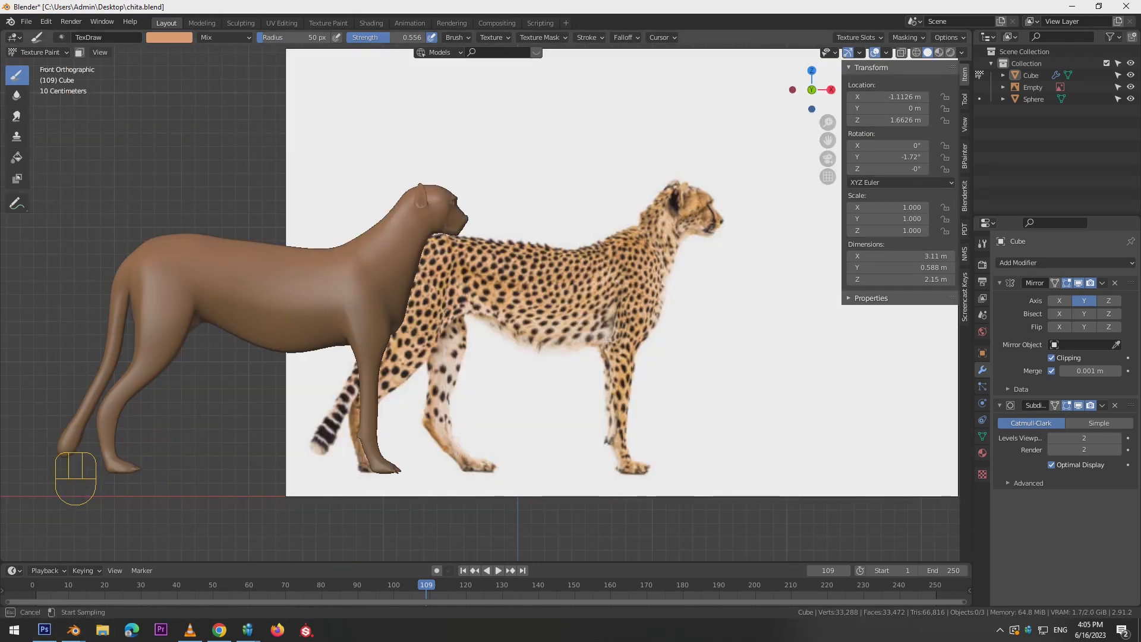
pyautogui.click(436, 198)
pyautogui.press('[')
pyautogui.press('[')
pyautogui.press('[')
pyautogui.press('[')
pyautogui.press('[')
pyautogui.press('[')
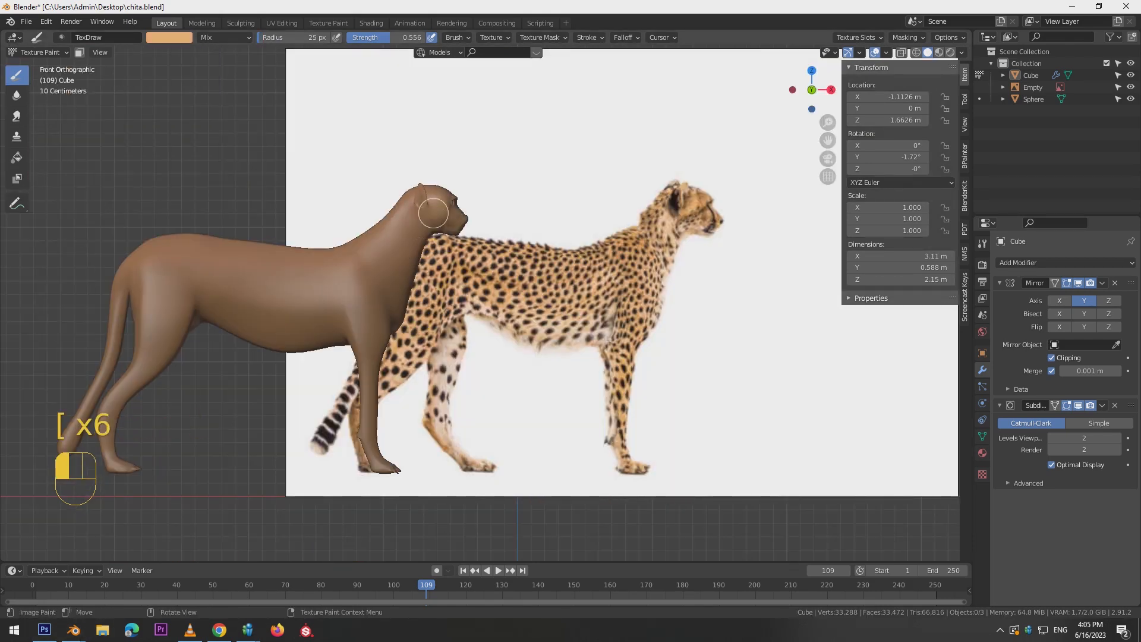
# Paint the lighter tan around the neck and flank, ending with the brush radius at 30 px.
pyautogui.press(']')
pyautogui.press(']')
pyautogui.press(']')
pyautogui.press('[')
pyautogui.press('[')
pyautogui.press('[')
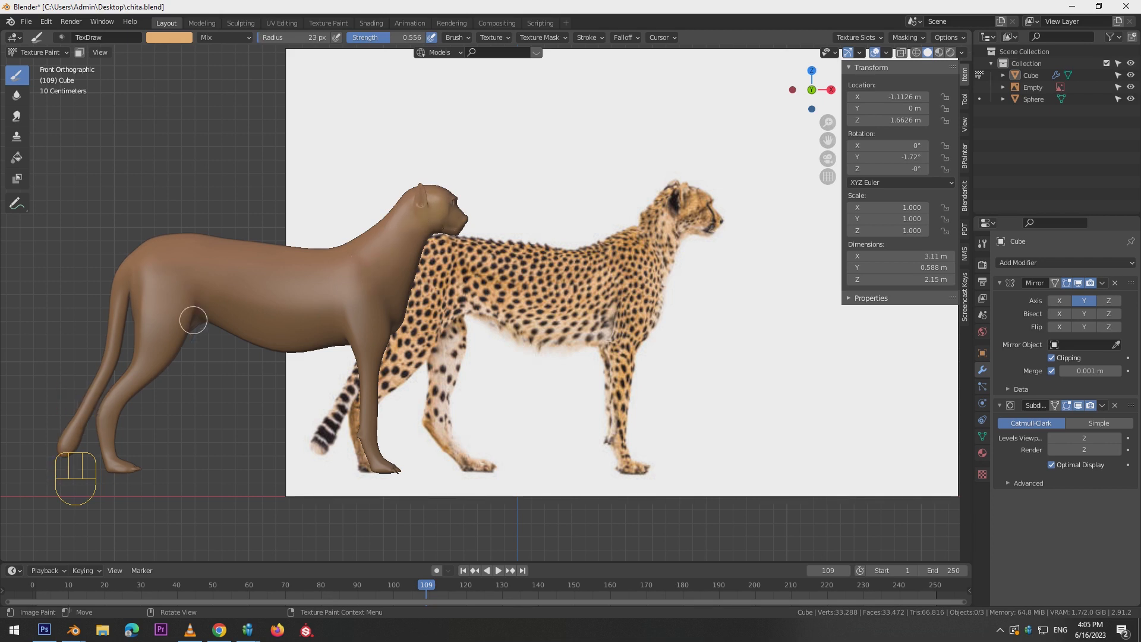
pyautogui.press(']')
pyautogui.press(']')
pyautogui.press(']')
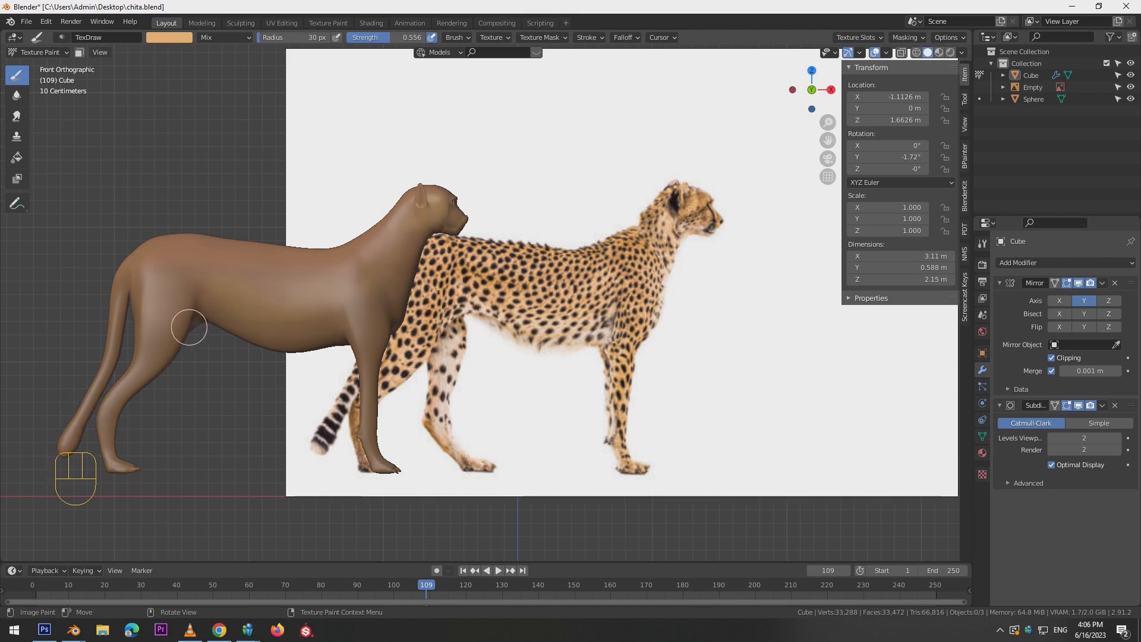
# Brush the lighter tan over the hind leg and the rear of the body, working from several angles.
pyautogui.moveTo(155, 350); pyautogui.dragTo(158, 336)
pyautogui.keyDown('alt'); pyautogui.moveTo(158, 336); pyautogui.dragTo(89, 356, button='middle'); pyautogui.keyUp('alt')
pyautogui.moveTo(434, 280); pyautogui.dragTo(525, 234)
pyautogui.keyDown('alt'); pyautogui.moveTo(525, 233); pyautogui.dragTo(680, 234, button='middle'); pyautogui.keyUp('alt')
pyautogui.keyDown('alt'); pyautogui.keyDown('shift'); pyautogui.moveTo(680, 234); pyautogui.dragTo(689, 261, button='middle'); pyautogui.keyUp('shift'); pyautogui.keyUp('alt')
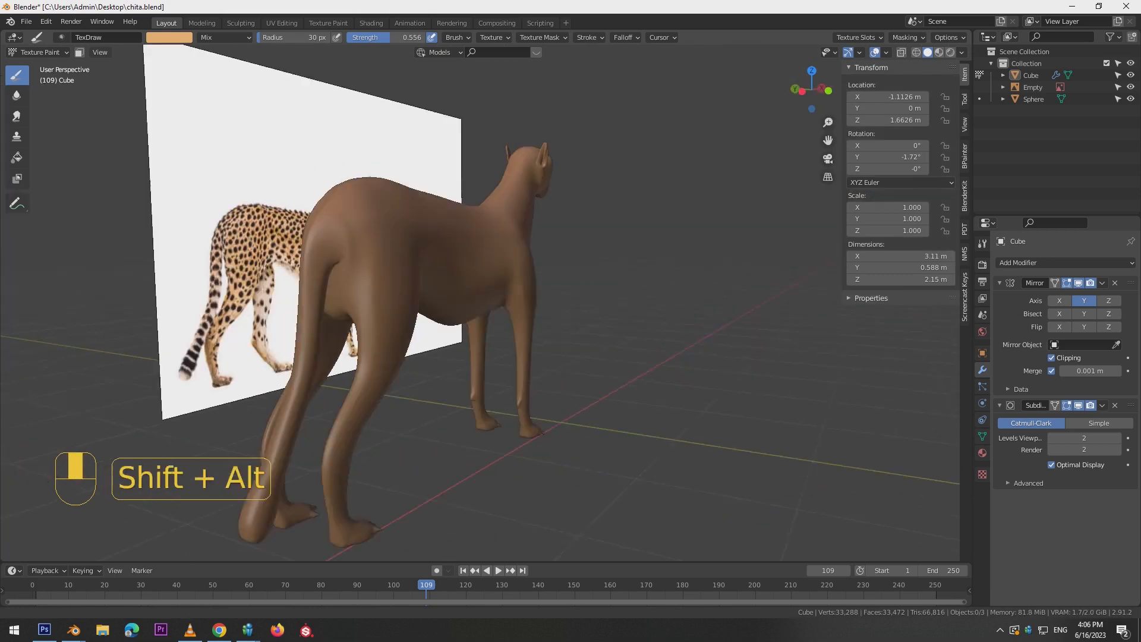
pyautogui.press('KP_1')
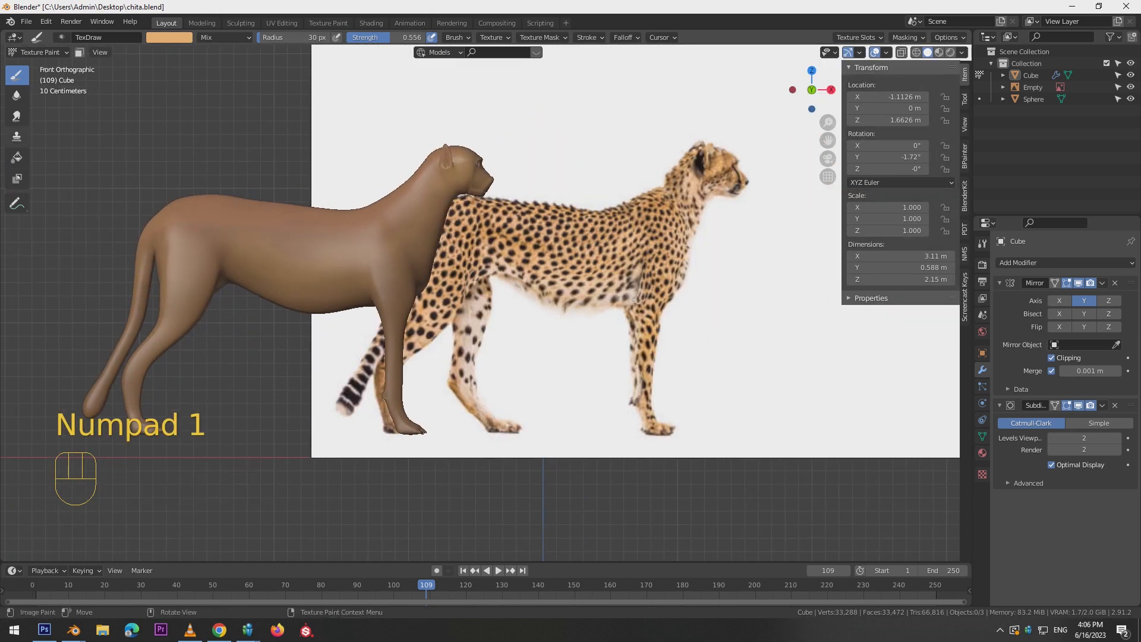
# Sample a pale peach from the reference belly, set the brush to 21 px at full strength, and undo the test stroke.
pyautogui.click(169, 38)
pyautogui.click(246, 168)
pyautogui.click(607, 295)
pyautogui.click(170, 37)
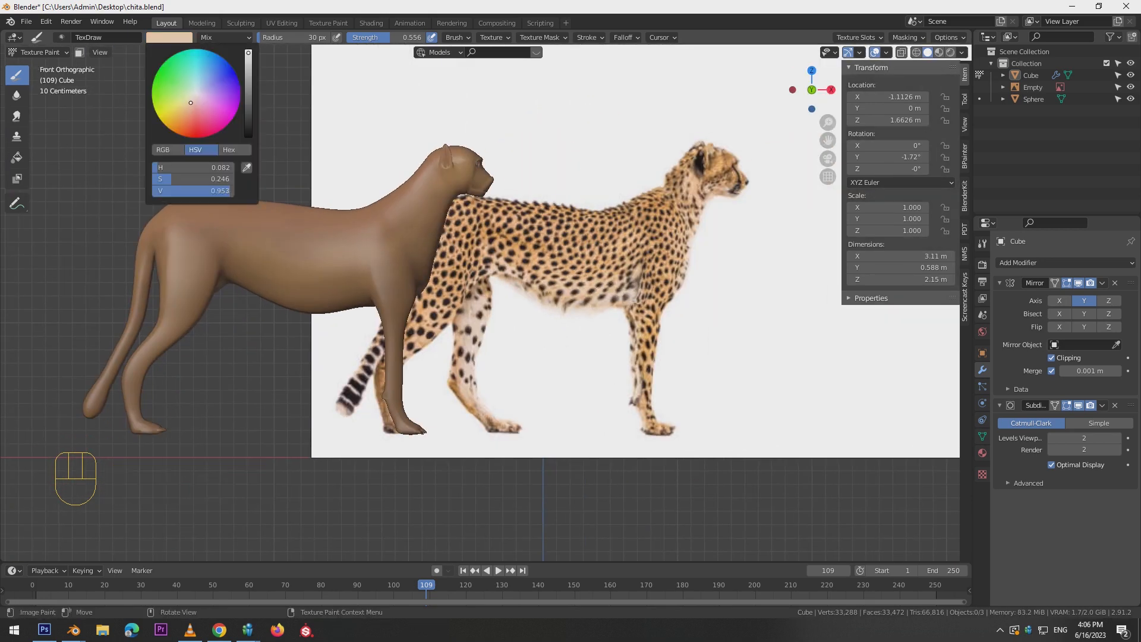
pyautogui.press('[')
pyautogui.press('[')
pyautogui.press('[')
pyautogui.hotkey('ctrl', 'z')
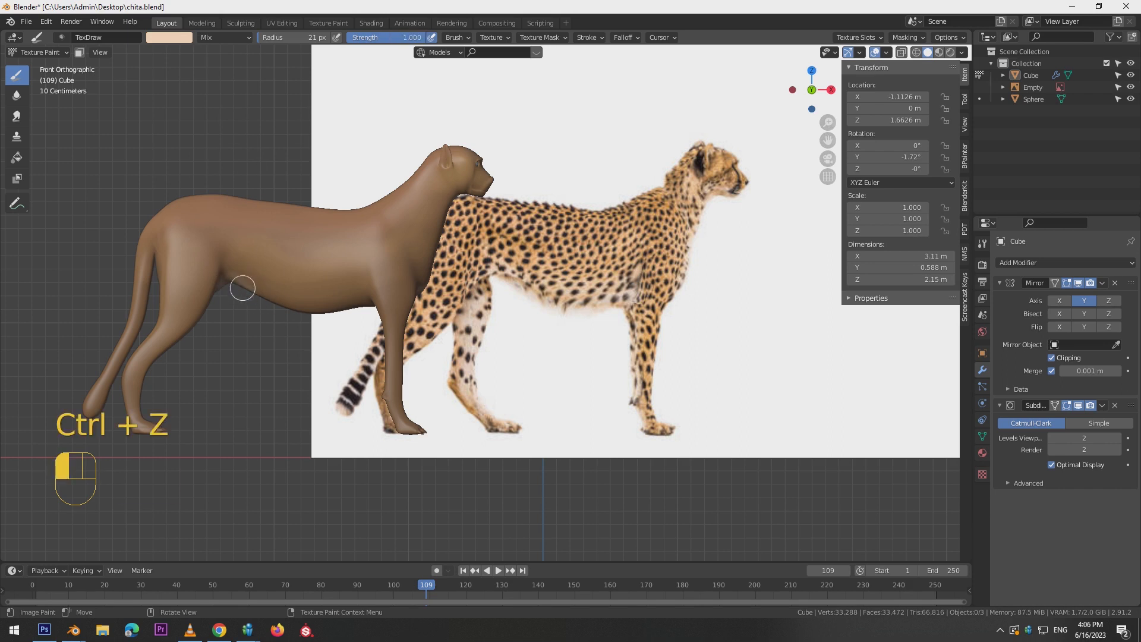
# Enlarge the brush to 36 px and paint the belly pale peach, undoing the unwanted strokes.
pyautogui.press(']')
pyautogui.press(']')
pyautogui.press(']')
pyautogui.press(']')
pyautogui.press(']')
pyautogui.press(']')
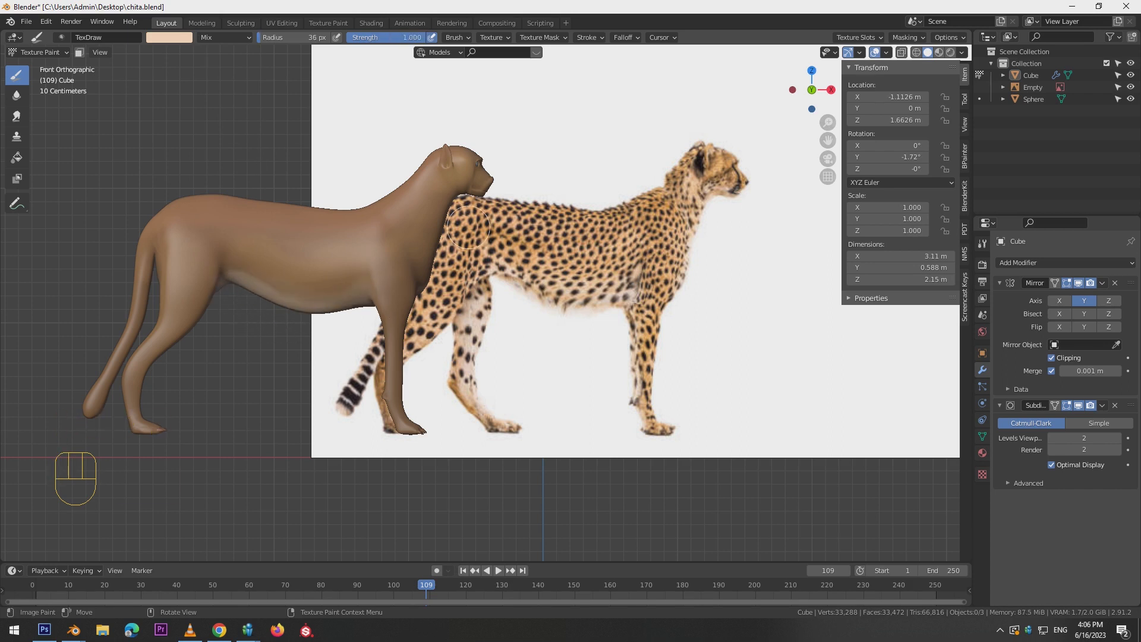
pyautogui.moveTo(360, 284)
pyautogui.mouseDown()
pyautogui.moveTo(250, 295)
pyautogui.moveTo(266, 302)
pyautogui.mouseUp()
pyautogui.hotkey('ctrl', 'z')
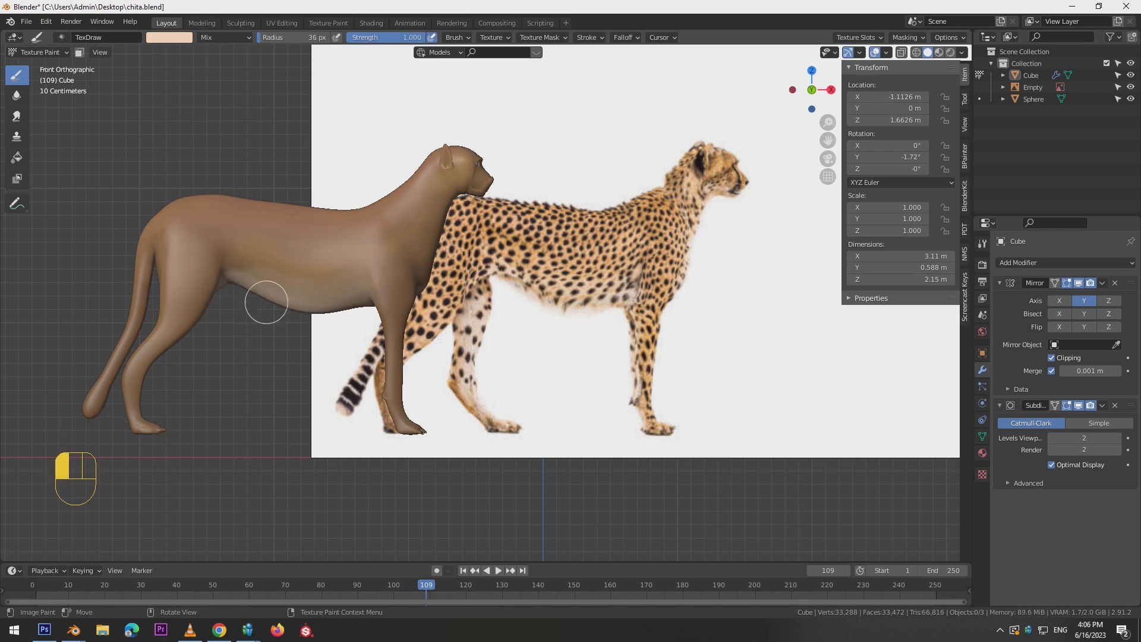
pyautogui.keyDown('alt'); pyautogui.moveTo(490, 225); pyautogui.dragTo(487, 290); pyautogui.keyUp('alt')
pyautogui.press('KP_1')
pyautogui.moveTo(372, 315)
pyautogui.keyDown('alt'); pyautogui.mouseDown(button='middle')
pyautogui.moveTo(416, 358)
pyautogui.moveTo(262, 338)
pyautogui.moveTo(516, 374)
pyautogui.mouseUp(button='middle'); pyautogui.keyUp('alt')
pyautogui.hotkey('ctrl', 'z')
pyautogui.hotkey('ctrl', 'z')
# Paint the front legs and underside pale peach while adjusting the brush size, ending at a 17 px radius.
pyautogui.press(']')
pyautogui.press(']')
pyautogui.press(']')
pyautogui.press(']')
pyautogui.press(']')
pyautogui.press(']')
pyautogui.press(']')
pyautogui.press('[')
pyautogui.press('[')
pyautogui.press('[')
pyautogui.press('[')
pyautogui.press('[')
pyautogui.press('[')
pyautogui.press('[')
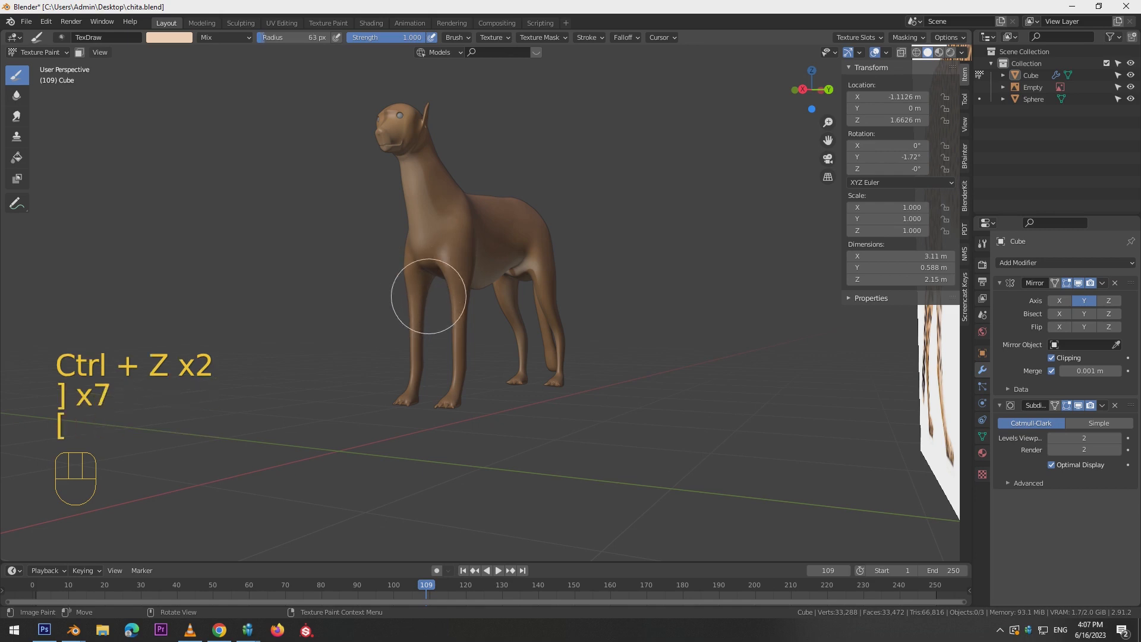
pyautogui.moveTo(421, 332); pyautogui.dragTo(421, 382)
pyautogui.keyDown('alt'); pyautogui.moveTo(356, 356); pyautogui.dragTo(451, 297, button='middle'); pyautogui.keyUp('alt')
pyautogui.keyDown('alt'); pyautogui.moveTo(339, 278); pyautogui.dragTo(398, 318, button='middle'); pyautogui.keyUp('alt')
pyautogui.press('KP_1')
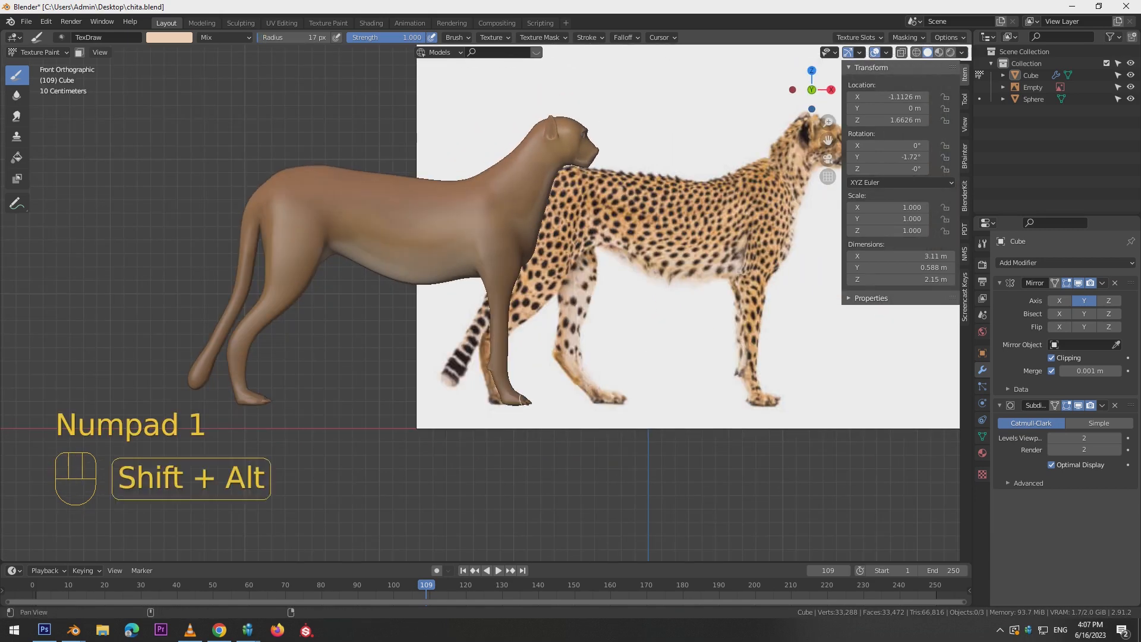
# Use the Smear tool to soften the painted colours on the body and legs.
pyautogui.keyDown('alt'); pyautogui.moveTo(279, 356); pyautogui.dragTo(282, 267, button='middle'); pyautogui.keyUp('alt')
pyautogui.moveTo(386, 274)
pyautogui.keyDown('alt'); pyautogui.mouseDown(button='middle')
pyautogui.moveTo(450, 272)
pyautogui.moveTo(418, 337)
pyautogui.moveTo(380, 360)
pyautogui.mouseUp(button='middle'); pyautogui.keyUp('alt')
pyautogui.press('KP_1')
pyautogui.click(16, 117)
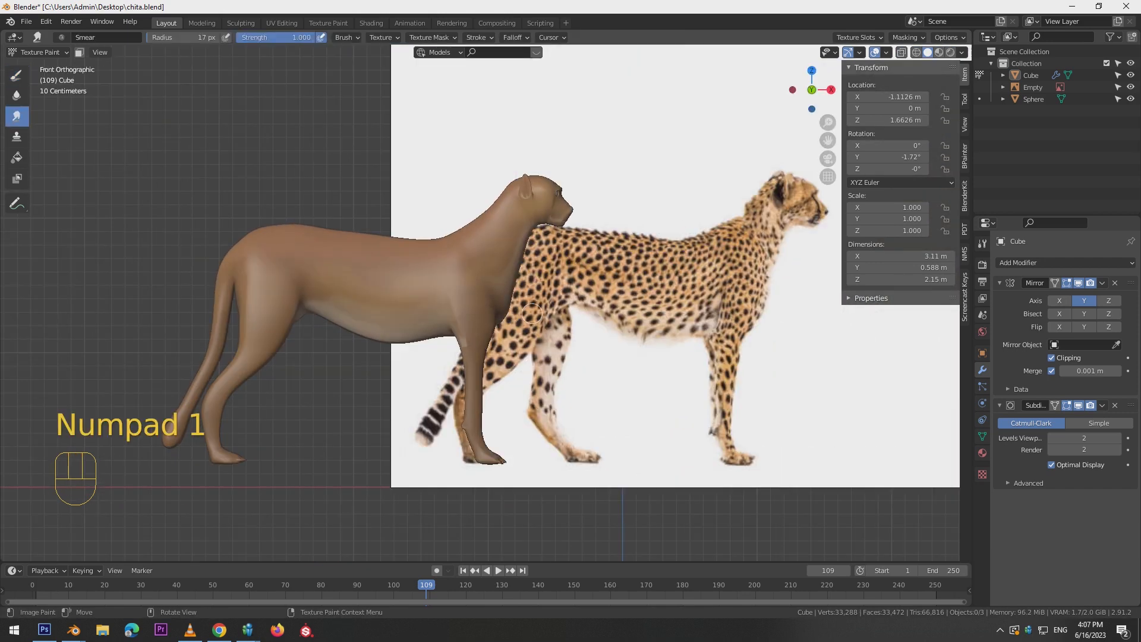
pyautogui.keyDown('alt'); pyautogui.moveTo(226, 435); pyautogui.dragTo(493, 241, button='middle'); pyautogui.keyUp('alt')
pyautogui.press('KP_1')
pyautogui.keyDown('alt'); pyautogui.keyDown('shift'); pyautogui.moveTo(476, 238); pyautogui.dragTo(399, 256); pyautogui.keyUp('shift'); pyautogui.keyUp('alt')
# Return to the Draw brush, sample a light tan from the reference, and paint the flank with a 31 px radius.
pyautogui.click(16, 75)
pyautogui.click(169, 38)
pyautogui.click(251, 169)
pyautogui.click(305, 285)
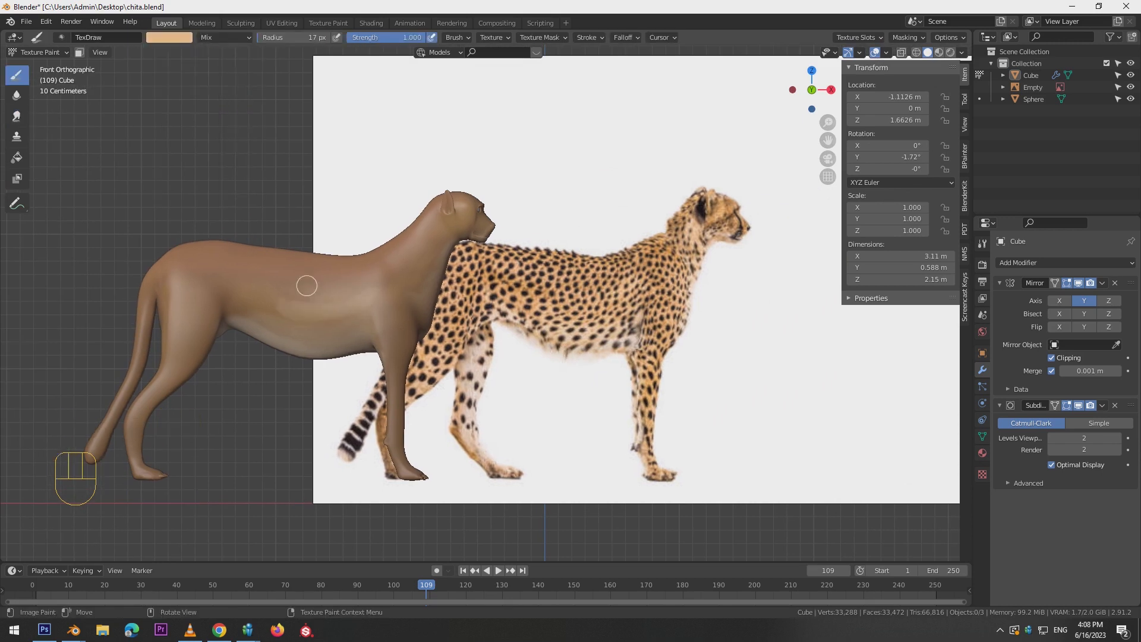
pyautogui.hotkey('ctrl', 'z')
pyautogui.press(']')
pyautogui.press(']')
pyautogui.press(']')
pyautogui.press(']')
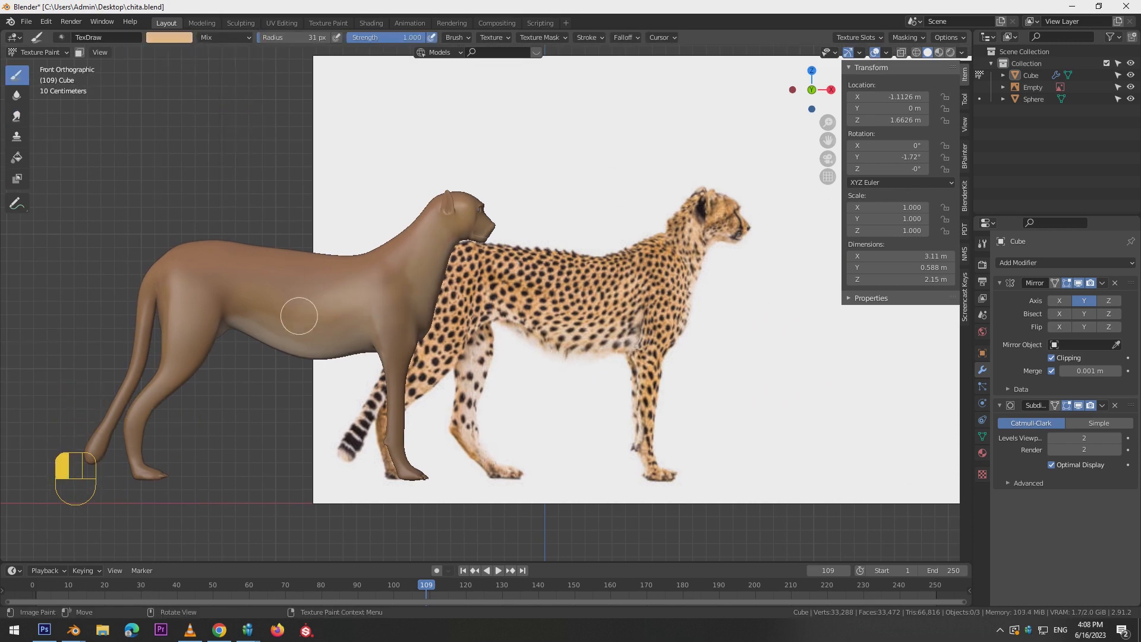
# Raise the brush colour's saturation to a deeper orange, paint the flank and legs, and shrink the radius to 24 px.
pyautogui.click(169, 37)
pyautogui.moveTo(185, 178); pyautogui.dragTo(205, 178)
pyautogui.click(232, 293)
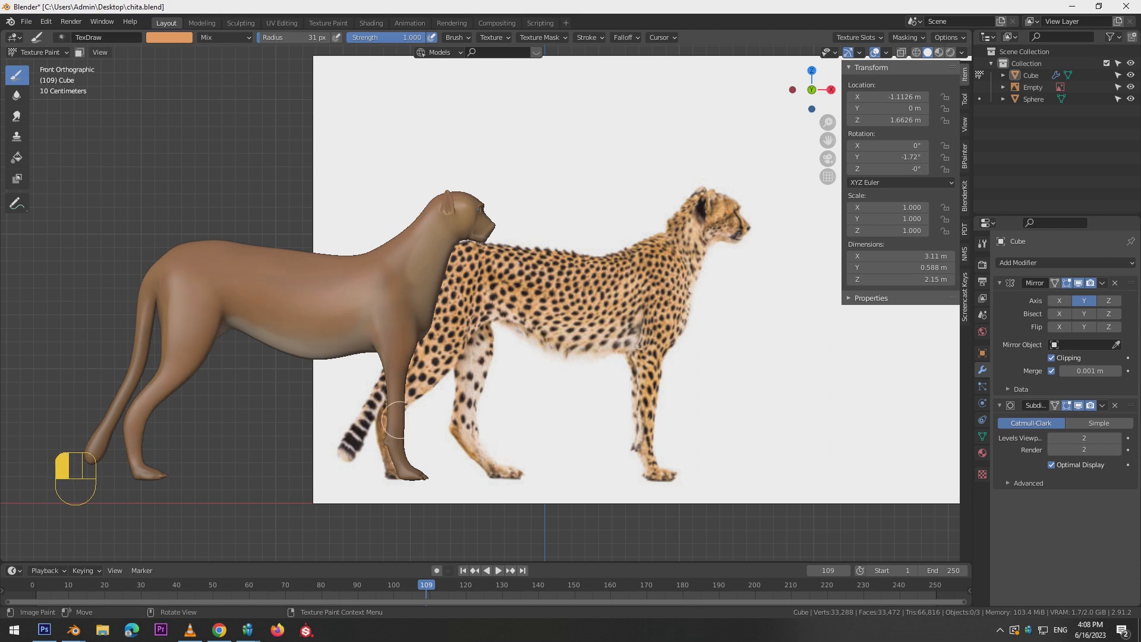
pyautogui.press('[')
pyautogui.press('[')
pyautogui.moveTo(464, 211); pyautogui.dragTo(537, 261, button='middle')
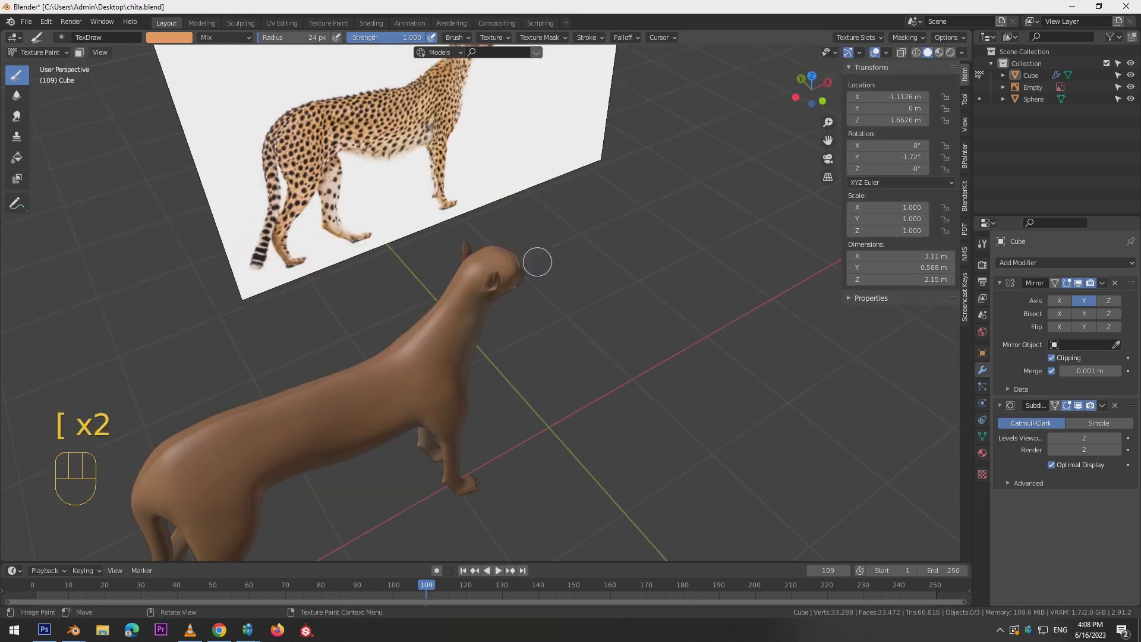
pyautogui.moveTo(373, 361)
pyautogui.keyDown('alt'); pyautogui.mouseDown(button='middle')
pyautogui.moveTo(309, 350)
pyautogui.moveTo(295, 365)
pyautogui.mouseUp(button='middle'); pyautogui.keyUp('alt')
# In Edit Mode, move the lengthwise row of edges on the upper flank about -0.044 m along Y.
pyautogui.click(40, 52)
pyautogui.click(40, 78)
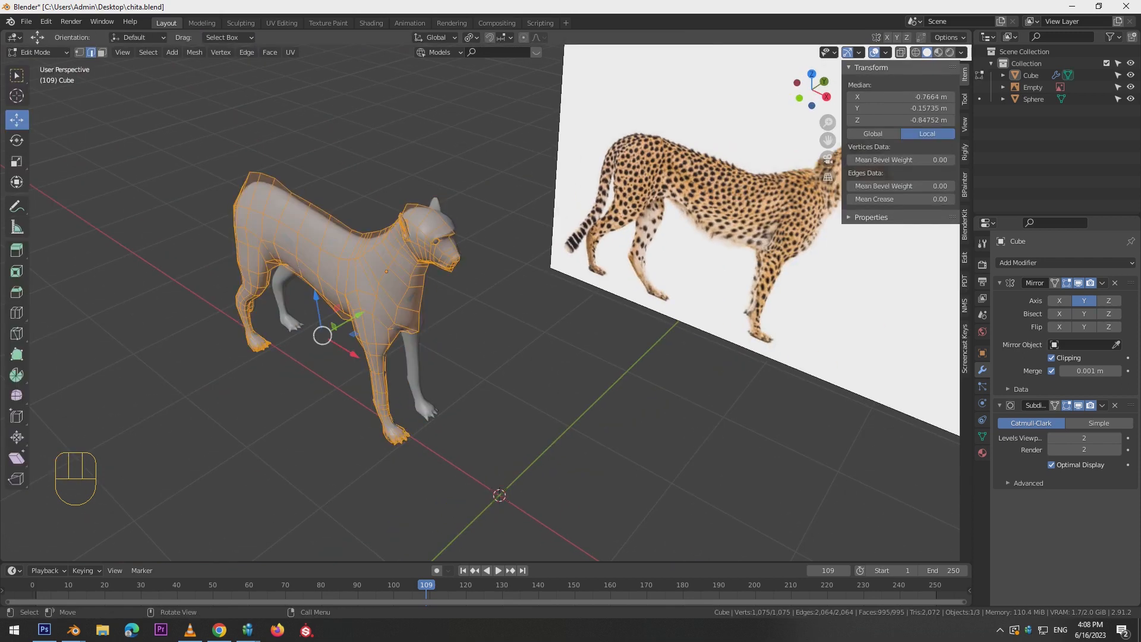
pyautogui.click(308, 239)
pyautogui.keyDown('shift'); pyautogui.click(289, 229); pyautogui.keyUp('shift')
pyautogui.keyDown('shift'); pyautogui.click(270, 220); pyautogui.keyUp('shift')
pyautogui.keyDown('shift'); pyautogui.click(254, 212); pyautogui.keyUp('shift')
pyautogui.keyDown('shift'); pyautogui.click(330, 253); pyautogui.keyUp('shift')
pyautogui.moveTo(328, 214); pyautogui.dragTo(321, 216)
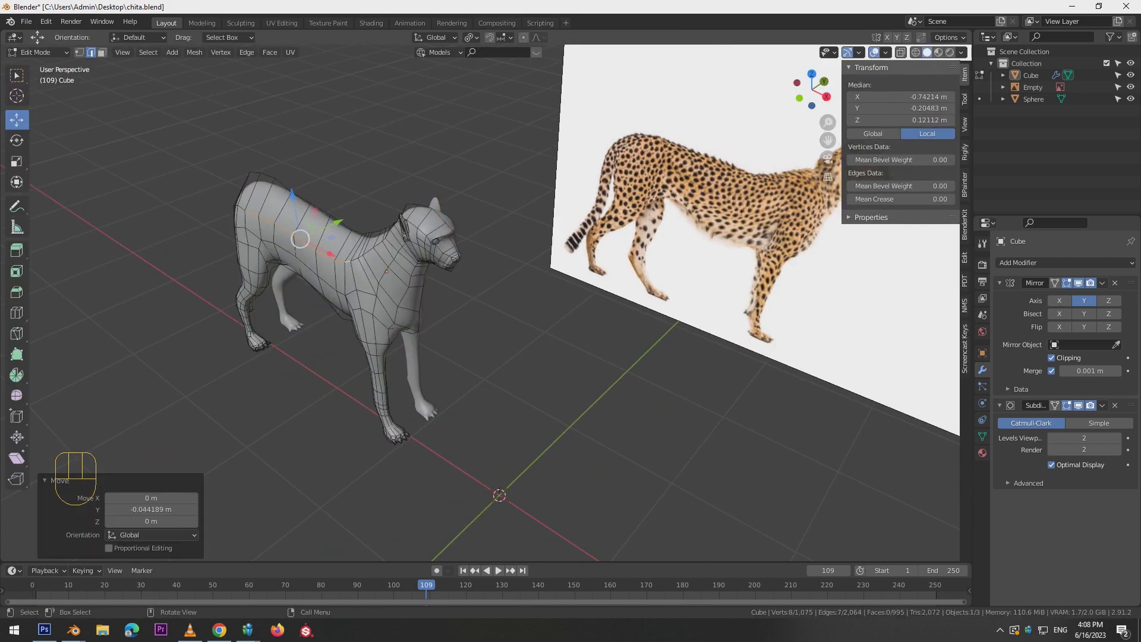
# Return to Texture Paint in front view and test a lighter tan on the flank, undoing the last two strokes.
pyautogui.click(41, 53)
pyautogui.click(39, 126)
pyautogui.keyDown('alt'); pyautogui.moveTo(337, 252); pyautogui.dragTo(442, 224, button='middle'); pyautogui.keyUp('alt')
pyautogui.press('KP_1')
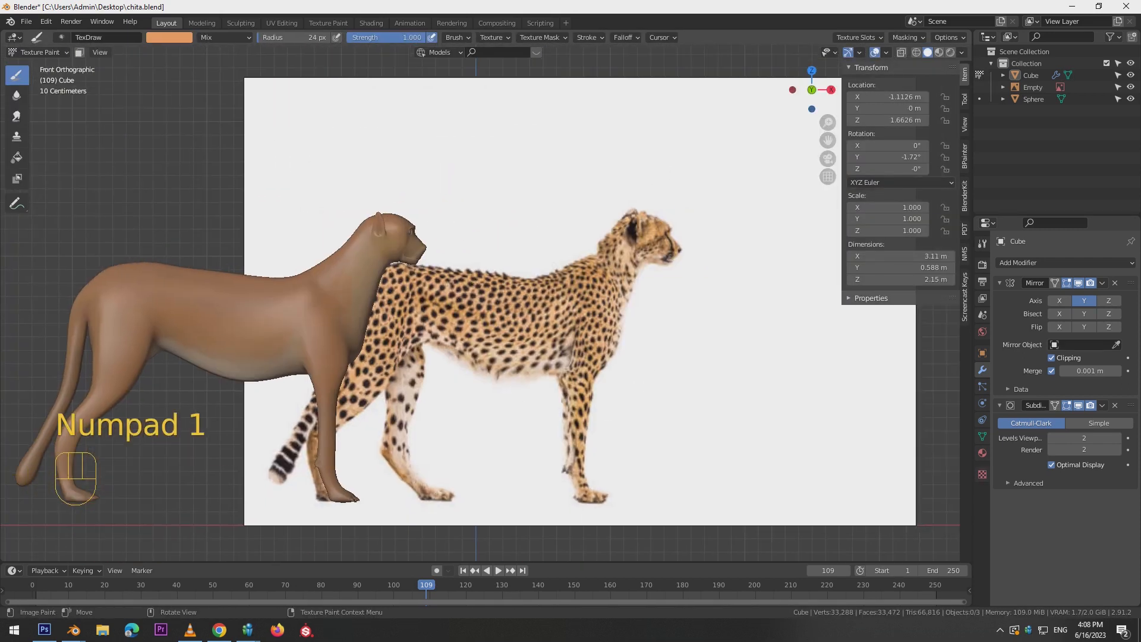
pyautogui.scroll(2, 401, 233)
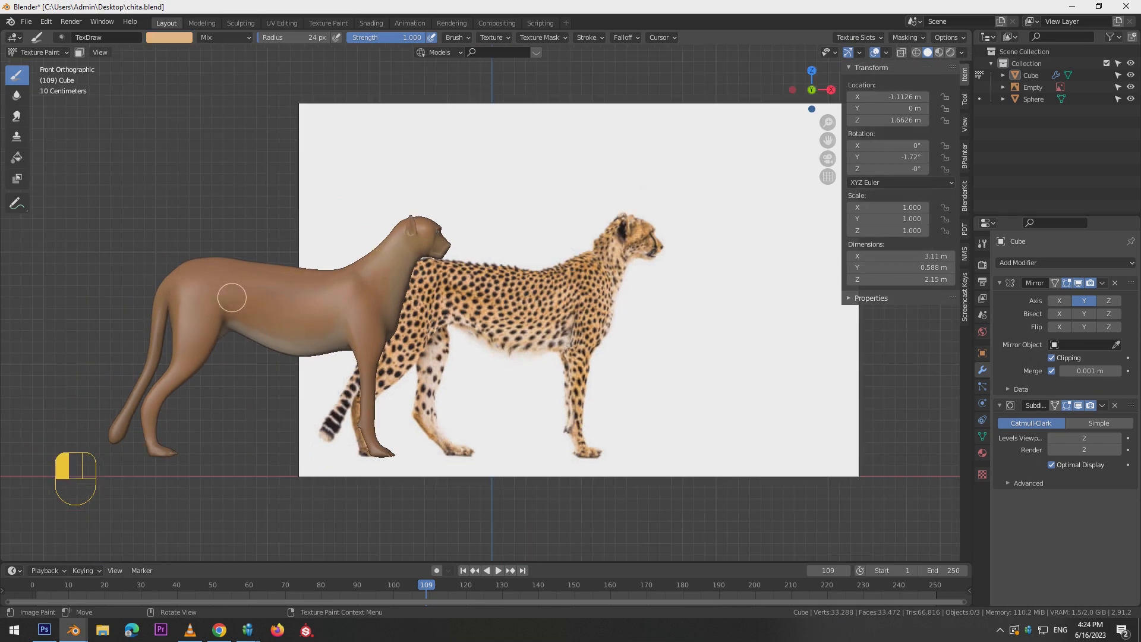
pyautogui.hotkey('ctrl', 'z')
pyautogui.hotkey('ctrl', 'z')
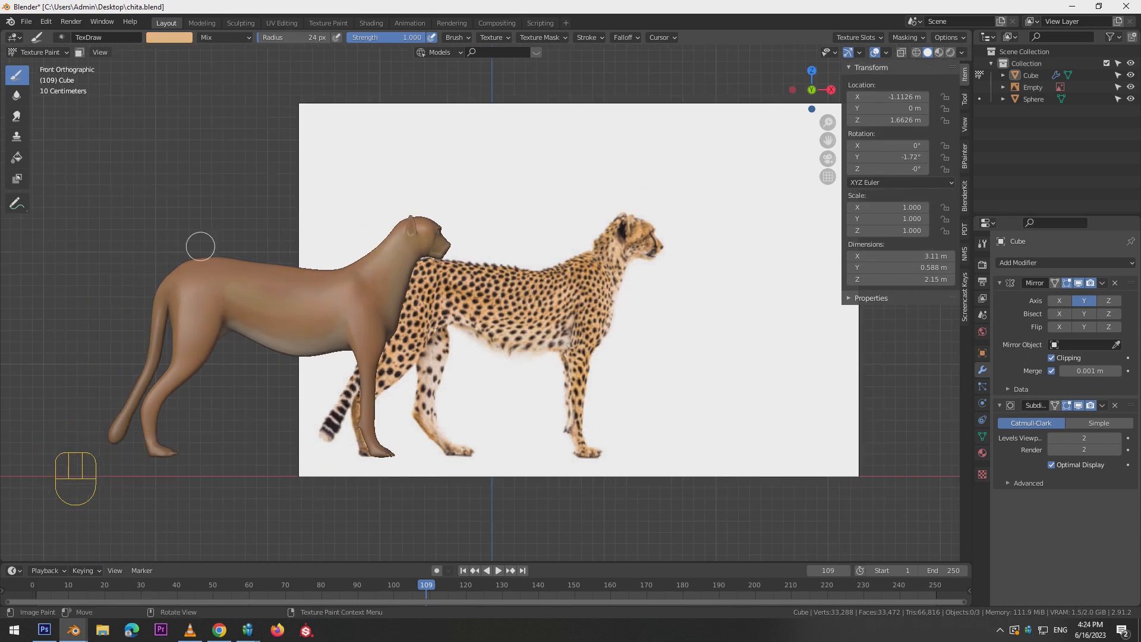
# Increase the tan's saturation and paint the more orange tone over the back and flank.
pyautogui.click(179, 38)
pyautogui.moveTo(187, 180); pyautogui.dragTo(202, 180)
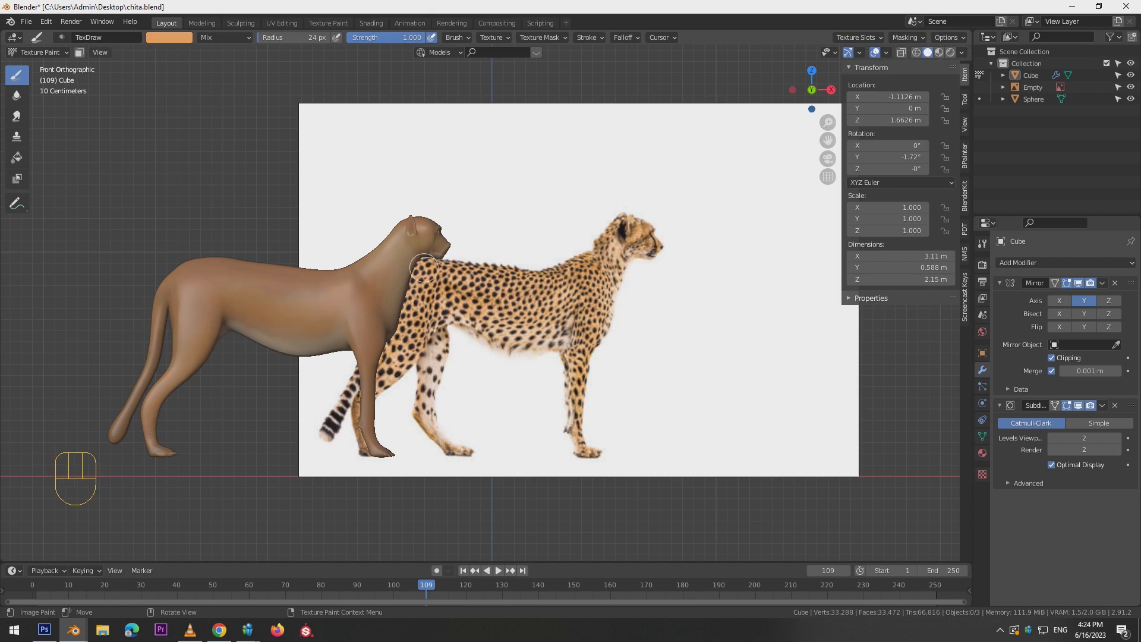
pyautogui.keyDown('alt'); pyautogui.moveTo(535, 193); pyautogui.dragTo(637, 229); pyautogui.keyUp('alt')
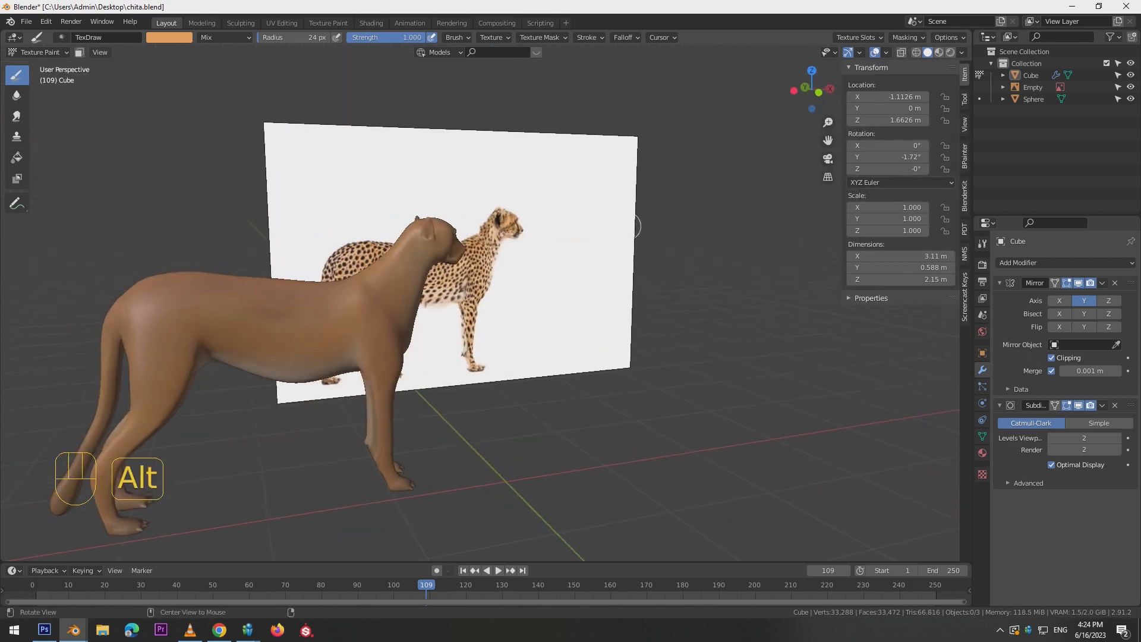
pyautogui.keyDown('alt'); pyautogui.moveTo(324, 324); pyautogui.dragTo(405, 344); pyautogui.keyUp('alt')
pyautogui.keyDown('alt'); pyautogui.moveTo(326, 371); pyautogui.dragTo(436, 418); pyautogui.keyUp('alt')
# Change the brush colour to off-white (H 0.102, S 0.133, V 0.947) and try a stroke on the tail tip.
pyautogui.click(170, 38)
pyautogui.click(193, 98)
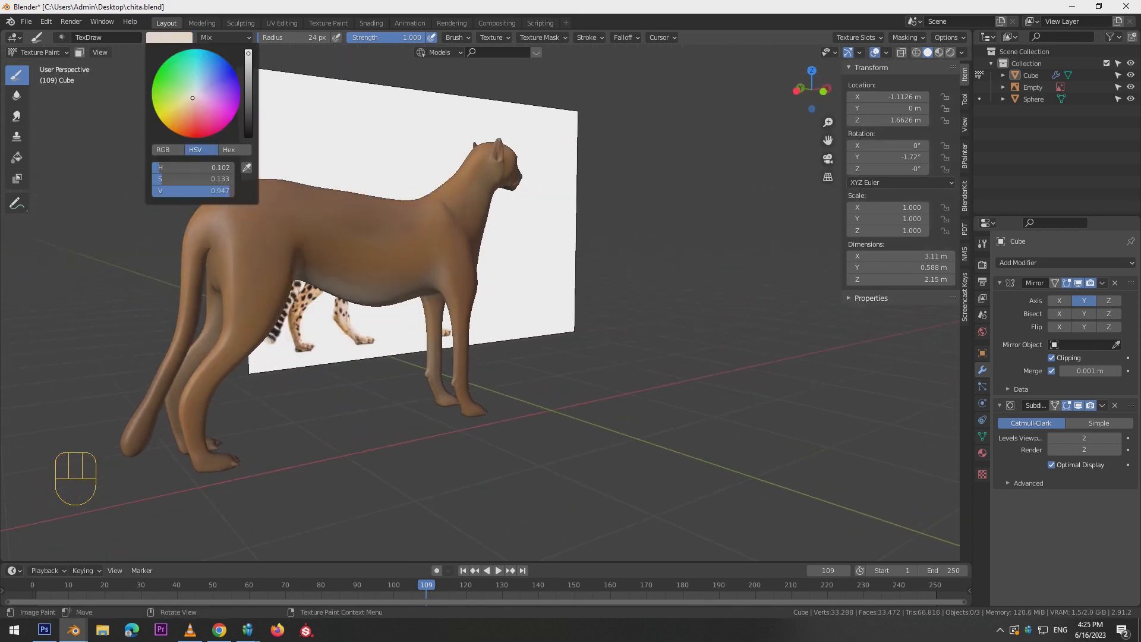
pyautogui.moveTo(134, 432); pyautogui.dragTo(149, 385)
pyautogui.moveTo(185, 367)
pyautogui.keyDown('alt'); pyautogui.mouseDown()
pyautogui.moveTo(225, 365)
pyautogui.moveTo(261, 342)
pyautogui.mouseUp(); pyautogui.keyUp('alt')
pyautogui.hotkey('ctrl', 'z')
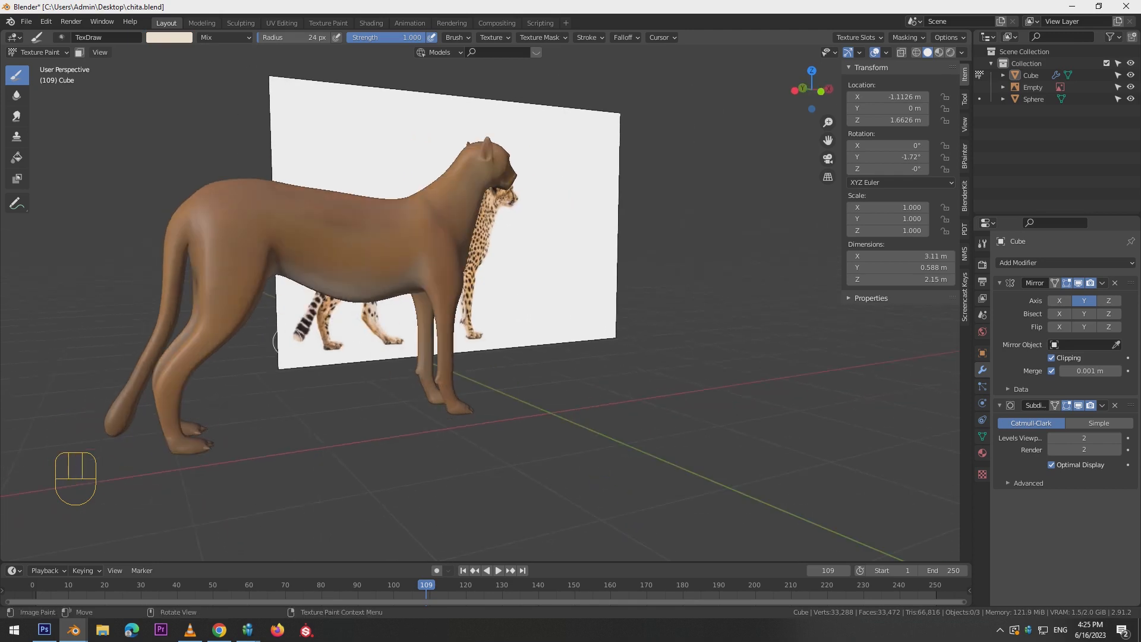
# Enlarge the brush to 74 px and paint the tail end and belly off-white, undoing the stray stroke.
pyautogui.press(']')
pyautogui.press(']')
pyautogui.press(']')
pyautogui.press(']')
pyautogui.press(']')
pyautogui.press(']')
pyautogui.press(']')
pyautogui.moveTo(97, 460); pyautogui.dragTo(107, 361)
pyautogui.moveTo(446, 261)
pyautogui.keyDown('alt'); pyautogui.mouseDown()
pyautogui.moveTo(529, 349)
pyautogui.moveTo(334, 351)
pyautogui.moveTo(279, 366)
pyautogui.mouseUp(); pyautogui.keyUp('alt')
pyautogui.hotkey('ctrl', 'z')
pyautogui.moveTo(317, 284)
pyautogui.keyDown('alt'); pyautogui.mouseDown()
pyautogui.moveTo(332, 301)
pyautogui.moveTo(283, 303)
pyautogui.mouseUp(); pyautogui.keyUp('alt')
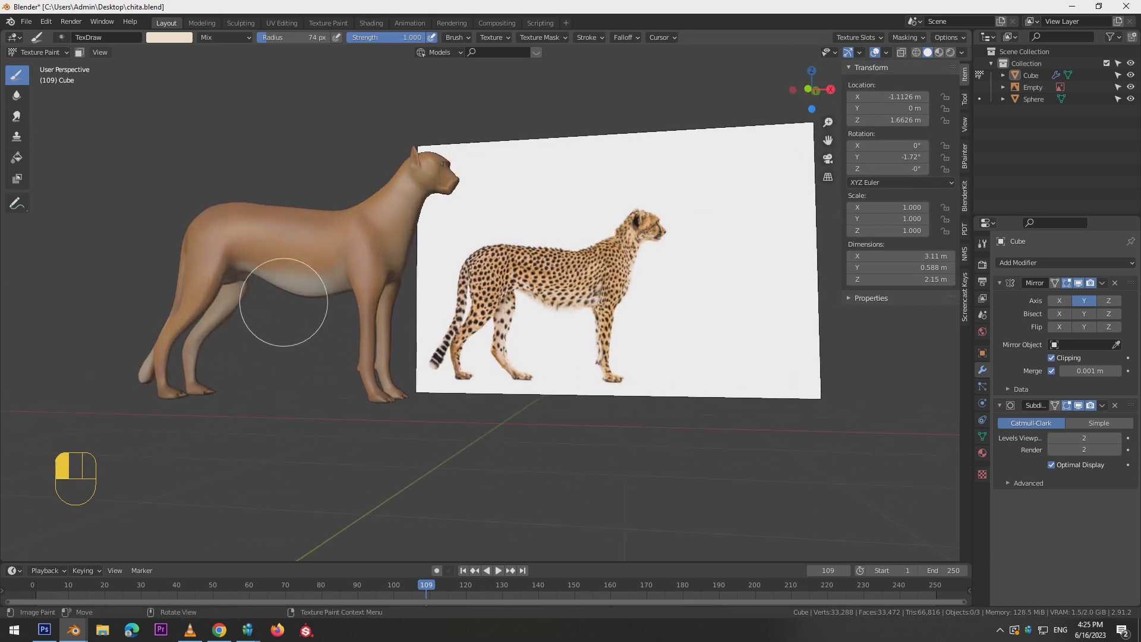
# Set the brush colour to pale yellow (H 0.125, S 0.321, V 1.000) and try it on the neck, undoing the strokes.
pyautogui.keyDown('alt'); pyautogui.moveTo(327, 360); pyautogui.dragTo(350, 384); pyautogui.keyUp('alt')
pyautogui.click(168, 38)
pyautogui.click(186, 105)
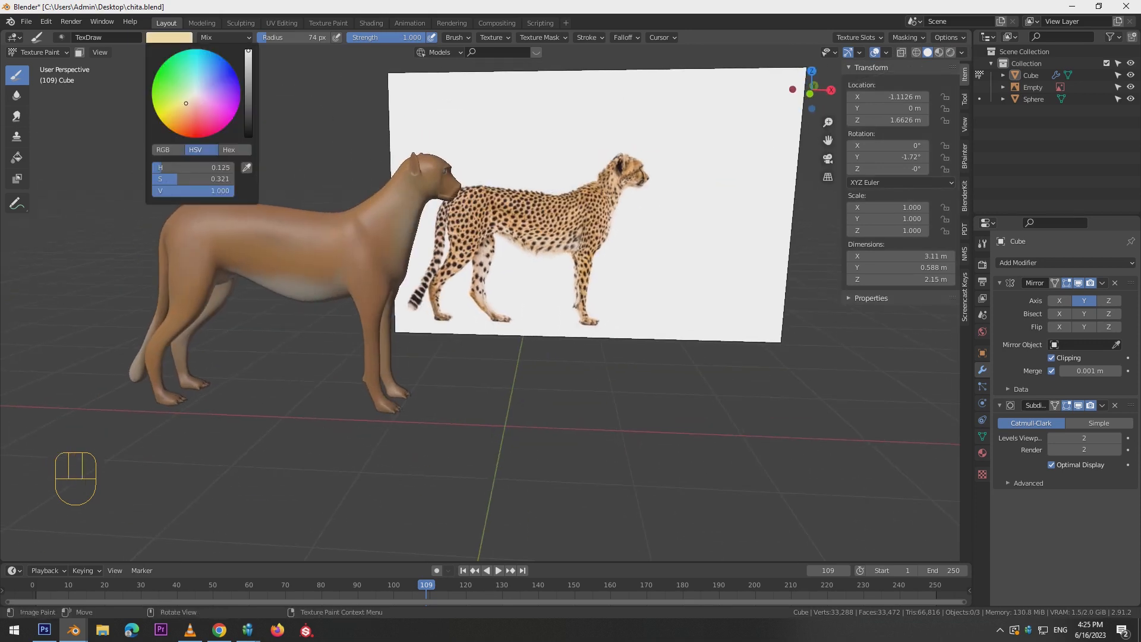
pyautogui.moveTo(412, 205)
pyautogui.mouseDown()
pyautogui.moveTo(431, 238)
pyautogui.moveTo(434, 202)
pyautogui.mouseUp()
pyautogui.hotkey('ctrl', 'alt', 'z')
pyautogui.hotkey('ctrl', 'alt', 'z')
pyautogui.hotkey('ctrl', 'alt', 'z')
pyautogui.hotkey('ctrl', 'alt', 'z')
pyautogui.hotkey('ctrl', 'z')
pyautogui.hotkey('ctrl', 'alt', 'z')
pyautogui.hotkey('ctrl', 'z')
pyautogui.hotkey('ctrl', 'z')
pyautogui.hotkey('ctrl', 'z')
pyautogui.hotkey('ctrl', 'z')
pyautogui.hotkey('ctrl', 'z')
# Undo the test dab, reduce the brush to 42 px and paint a pale yellow stroke down the front of the neck.
pyautogui.click(422, 227)
pyautogui.hotkey('ctrl', 'z')
pyautogui.press('[')
pyautogui.press('[')
pyautogui.press('[')
pyautogui.press('[')
pyautogui.press('[')
pyautogui.moveTo(434, 202); pyautogui.dragTo(422, 260)
# Change the colour to light tan (H 0.103, S 0.419, V 1.000) and paint the face at 37 px, undoing stray strokes.
pyautogui.click(168, 37)
pyautogui.click(186, 107)
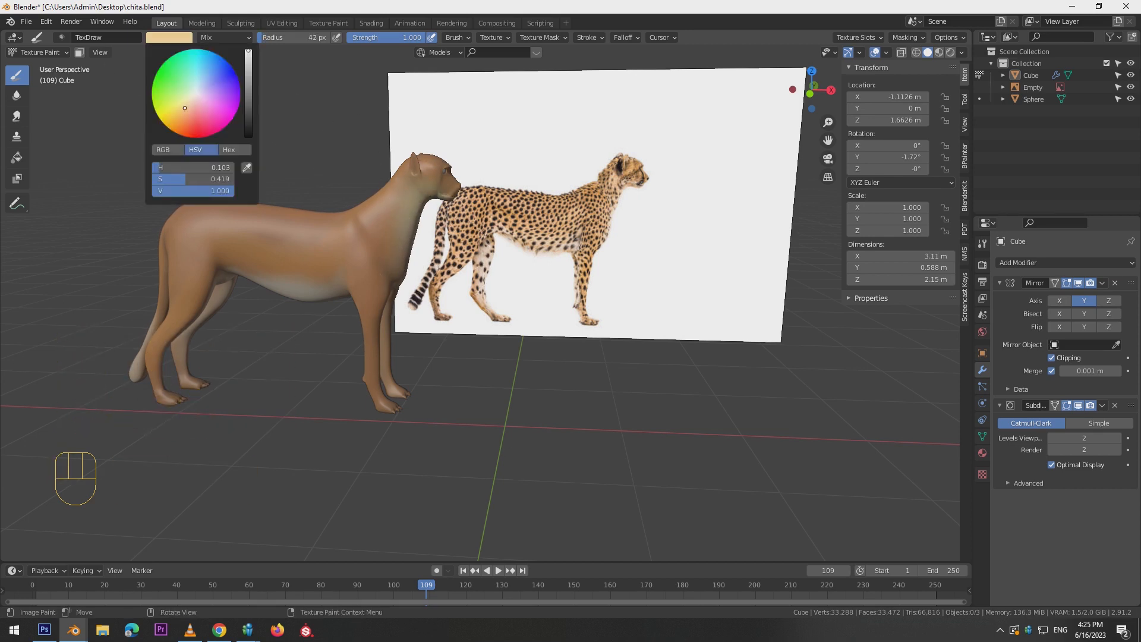
pyautogui.moveTo(438, 180); pyautogui.dragTo(462, 186)
pyautogui.press('[')
pyautogui.hotkey('ctrl', 'z')
pyautogui.keyDown('alt'); pyautogui.moveTo(452, 238); pyautogui.dragTo(431, 249, button='middle'); pyautogui.keyUp('alt')
pyautogui.moveTo(437, 178); pyautogui.dragTo(419, 193)
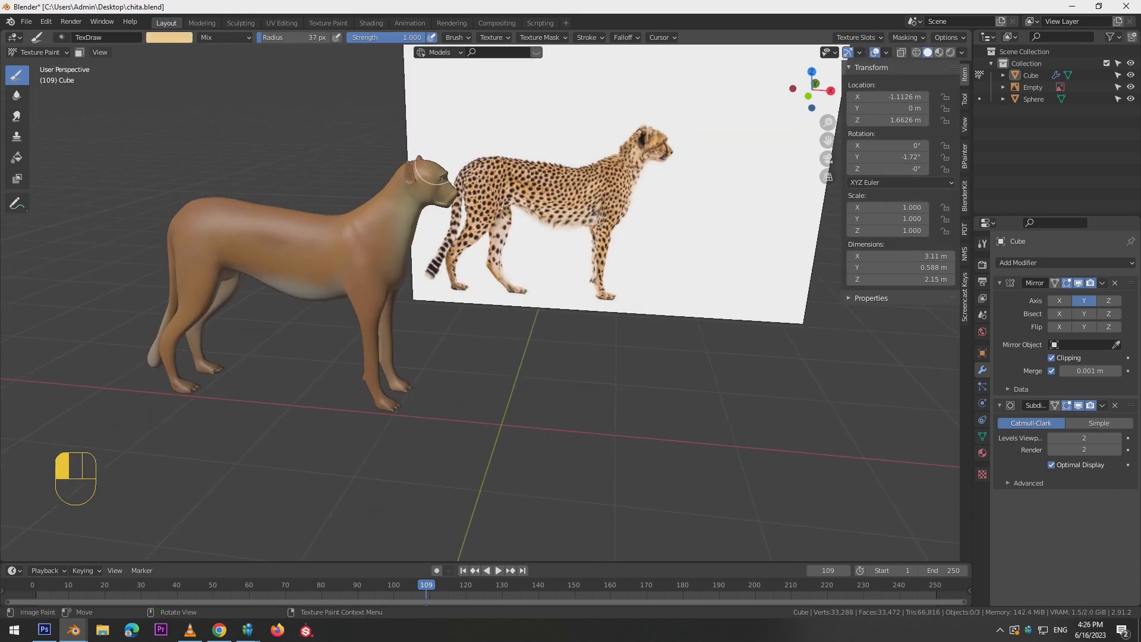
pyautogui.keyDown('alt'); pyautogui.moveTo(419, 220); pyautogui.dragTo(416, 202, button='middle'); pyautogui.keyUp('alt')
pyautogui.hotkey('ctrl', 'z')
# Extend the light tan over the neck and legs from several angles and return to front view.
pyautogui.keyDown('alt'); pyautogui.moveTo(398, 274); pyautogui.dragTo(499, 323, button='middle'); pyautogui.keyUp('alt')
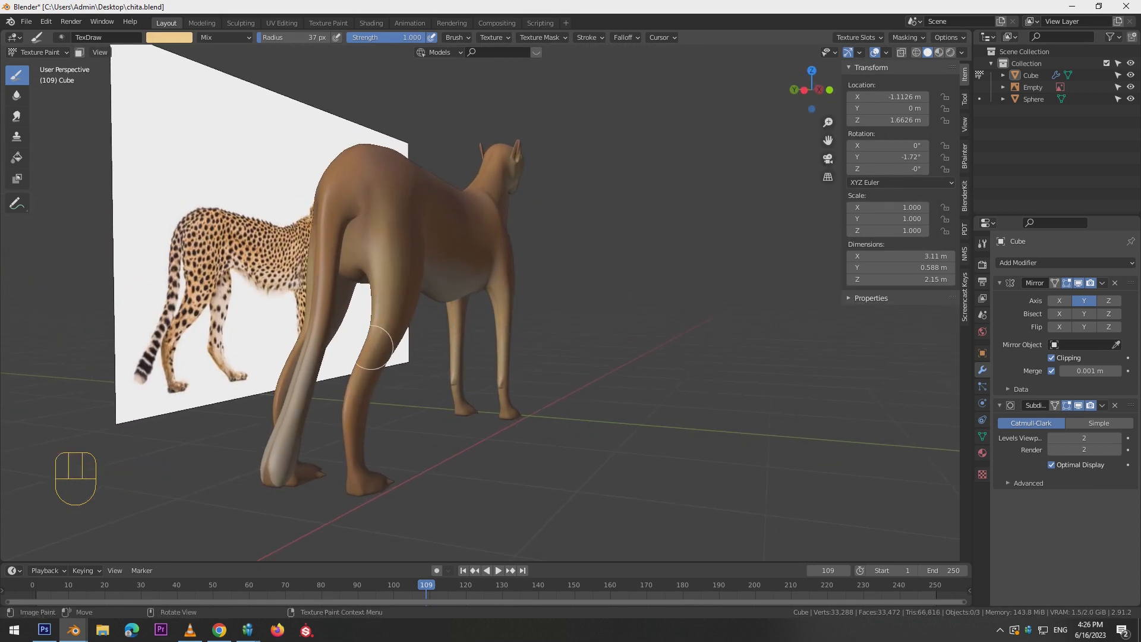
pyautogui.keyDown('alt'); pyautogui.moveTo(357, 382); pyautogui.dragTo(167, 428, button='middle'); pyautogui.keyUp('alt')
pyautogui.press('KP_1')
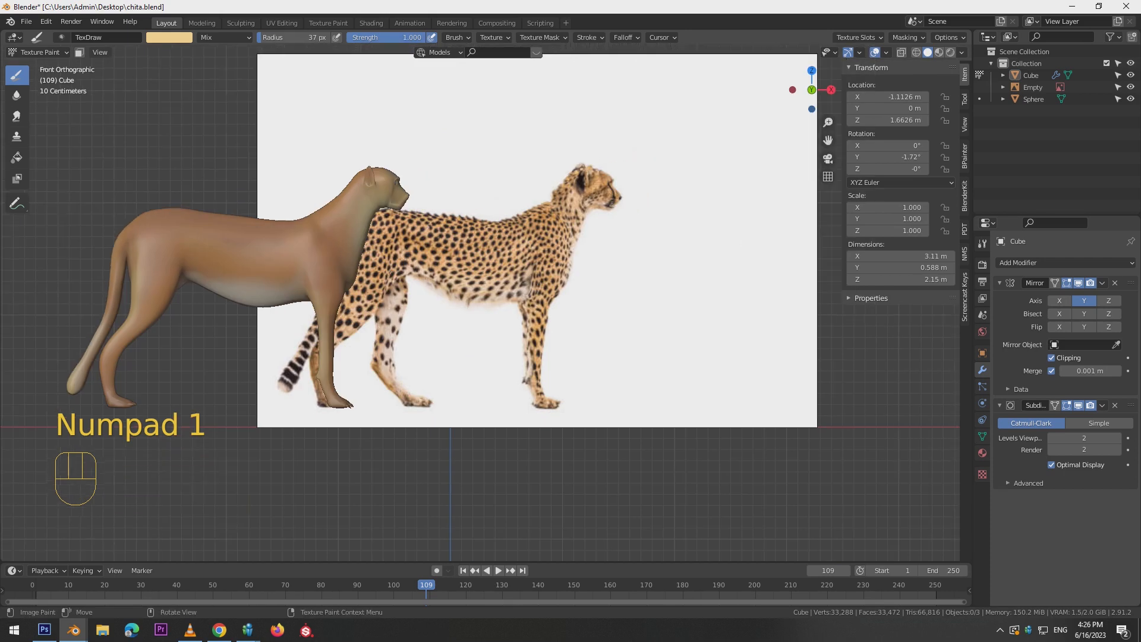
# Keep the TexDraw brush and set its colour to dark brown (H 0.097, S 0.699, V 0.267).
pyautogui.click(17, 117)
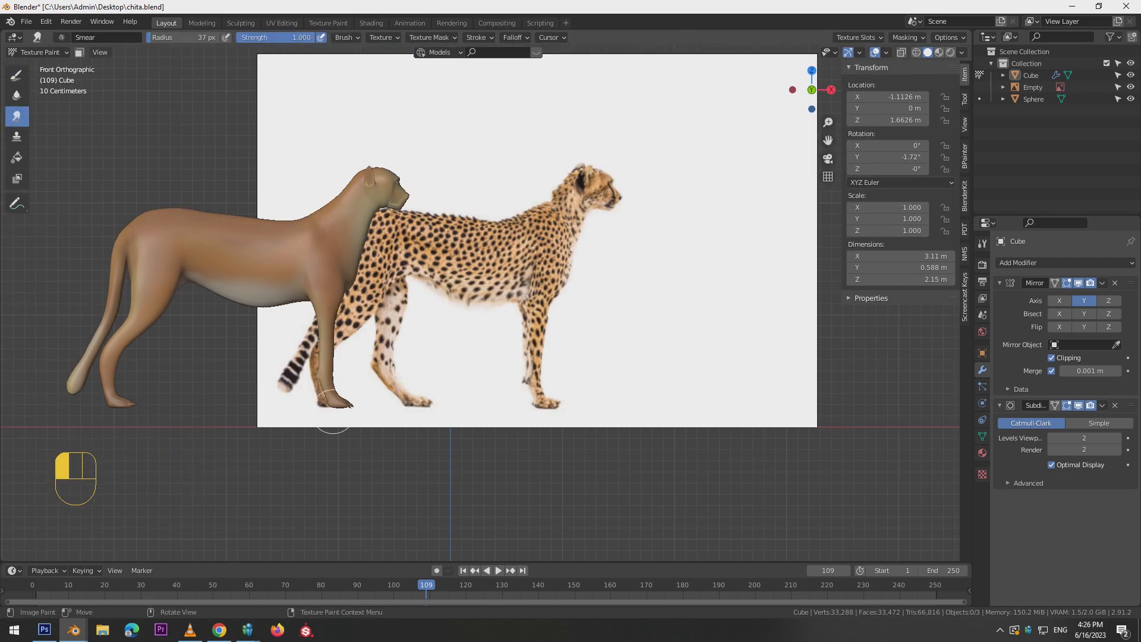
pyautogui.click(17, 75)
pyautogui.click(169, 38)
pyautogui.click(181, 118)
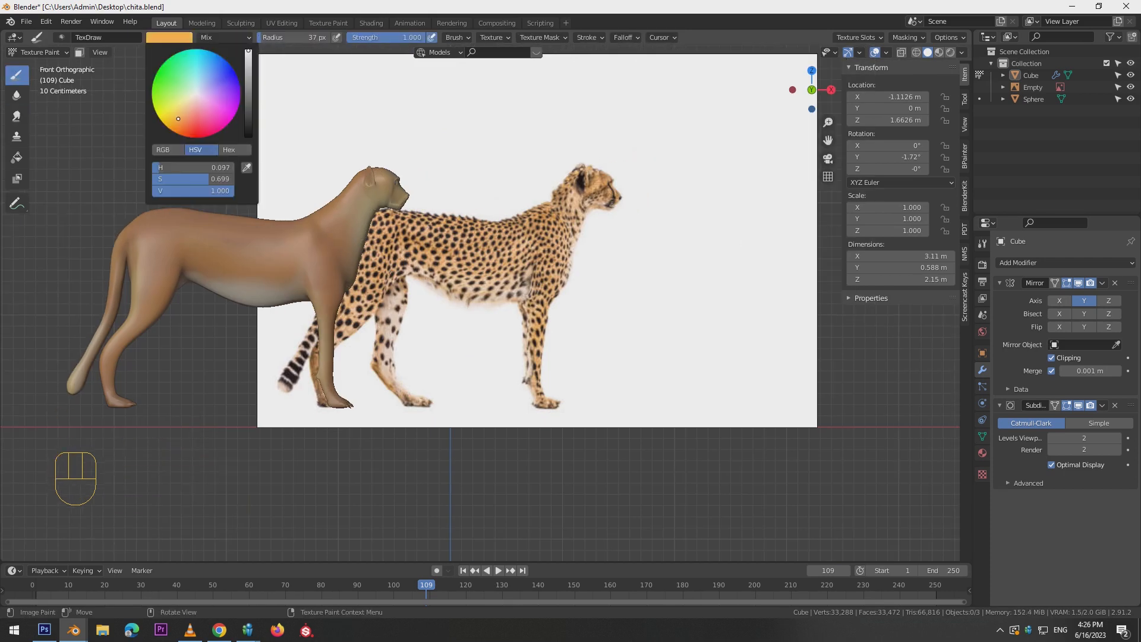
pyautogui.click(250, 111)
# Try dark brown strokes inside the ear with a smaller brush, lowering the strength to 0.570 and undoing both attempts.
pyautogui.scroll(5, 378, 182)
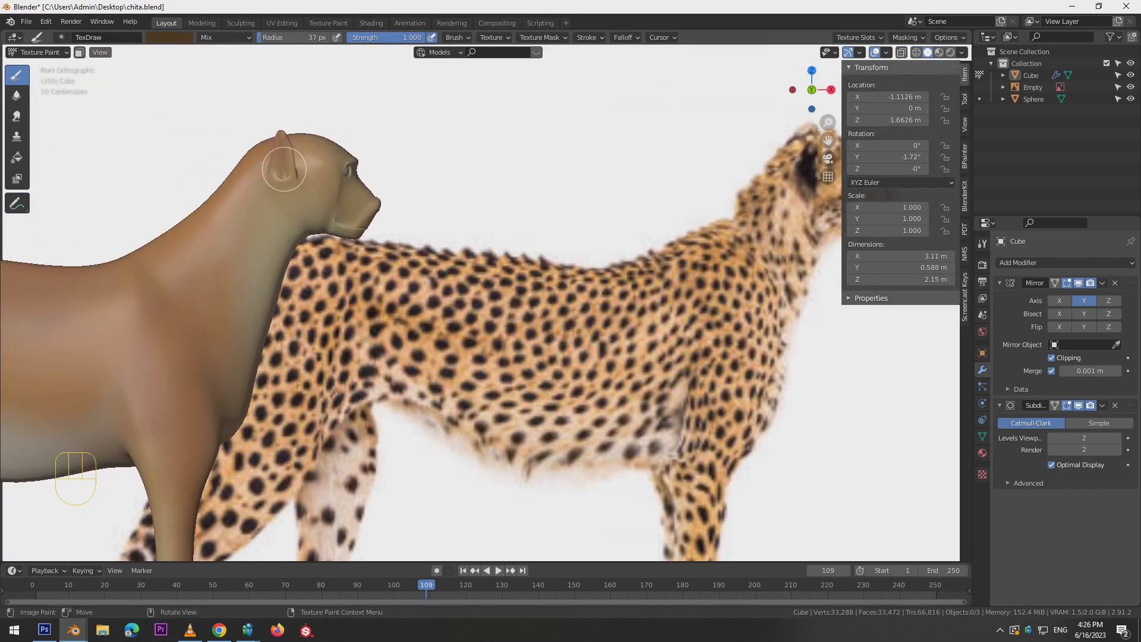
pyautogui.press('[')
pyautogui.press('[')
pyautogui.press('[')
pyautogui.press('[')
pyautogui.press('[')
pyautogui.press('[')
pyautogui.moveTo(282, 152); pyautogui.dragTo(281, 174)
pyautogui.hotkey('ctrl', 'z')
pyautogui.moveTo(407, 38); pyautogui.dragTo(372, 38)
pyautogui.moveTo(279, 159); pyautogui.dragTo(282, 176)
pyautogui.hotkey('ctrl', 'z')
# Change the colour to dark reddish brown and try it on the cheek with a 58 px brush, undoing the strokes.
pyautogui.keyDown('alt'); pyautogui.moveTo(285, 169); pyautogui.dragTo(267, 174, button='middle'); pyautogui.keyUp('alt')
pyautogui.press(']')
pyautogui.press(']')
pyautogui.press(']')
pyautogui.press(']')
pyautogui.click(169, 37)
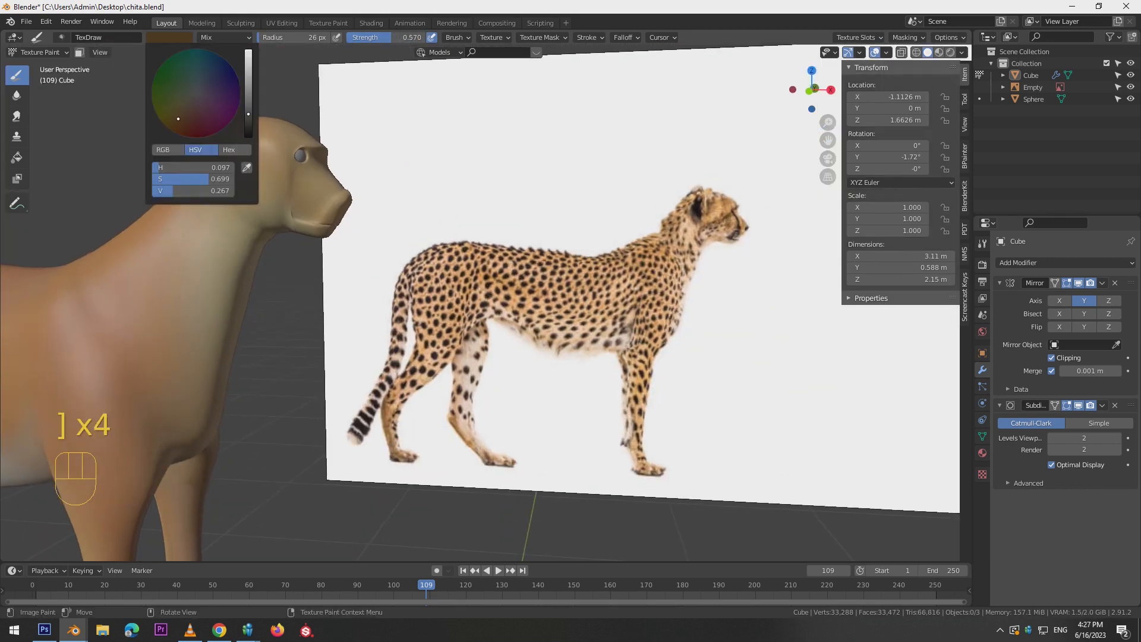
pyautogui.click(188, 122)
pyautogui.press('[')
pyautogui.press(']')
pyautogui.press(']')
pyautogui.press(']')
pyautogui.press(']')
pyautogui.press(']')
pyautogui.press(']')
pyautogui.moveTo(262, 190); pyautogui.dragTo(283, 197)
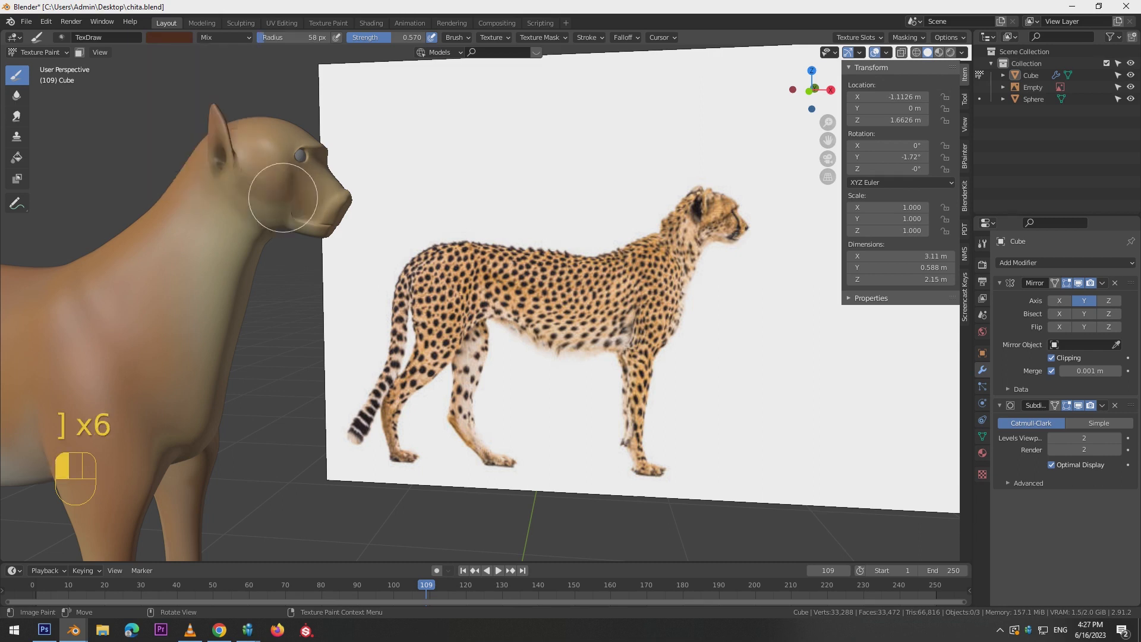
pyautogui.moveTo(283, 198)
pyautogui.keyDown('alt'); pyautogui.mouseDown(button='middle')
pyautogui.moveTo(256, 190)
pyautogui.moveTo(333, 178)
pyautogui.moveTo(376, 153)
pyautogui.moveTo(273, 226)
pyautogui.mouseUp(button='middle'); pyautogui.keyUp('alt')
pyautogui.hotkey('ctrl', 'z')
pyautogui.hotkey('ctrl', 'z')
pyautogui.hotkey('ctrl', 'z')
# Reduce the brush to 3 px and paint the dark eye rim and tear line in near-black brown at strength 1.000.
pyautogui.press('[')
pyautogui.press('[')
pyautogui.press('[')
pyautogui.press('[')
pyautogui.press('[')
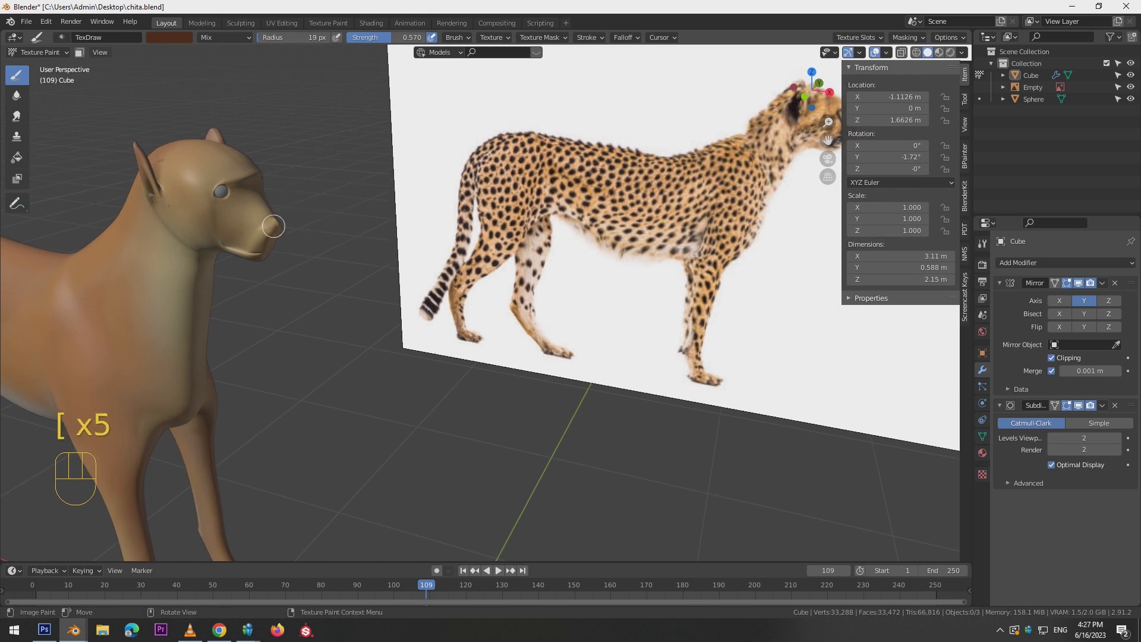
pyautogui.press('[')
pyautogui.moveTo(265, 226)
pyautogui.keyDown('alt'); pyautogui.mouseDown()
pyautogui.moveTo(315, 200)
pyautogui.moveTo(261, 178)
pyautogui.moveTo(226, 185)
pyautogui.moveTo(318, 173)
pyautogui.mouseUp(); pyautogui.keyUp('alt')
pyautogui.press('[')
pyautogui.press('[')
pyautogui.press('[')
pyautogui.press('[')
pyautogui.press('[')
pyautogui.press('[')
pyautogui.press('[')
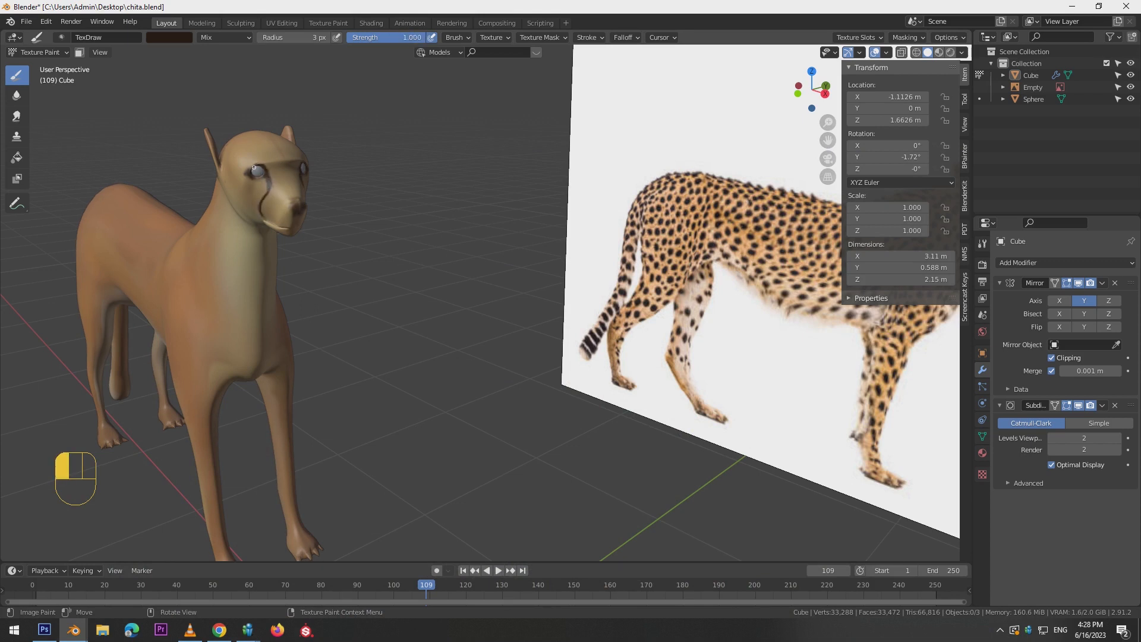
# Darken the nose and extend the outline around the eye with the TexDraw brush.
pyautogui.moveTo(292, 227)
pyautogui.keyDown('alt'); pyautogui.mouseDown()
pyautogui.moveTo(315, 205)
pyautogui.moveTo(229, 189)
pyautogui.mouseUp(); pyautogui.keyUp('alt')
pyautogui.click(17, 119)
pyautogui.click(17, 75)
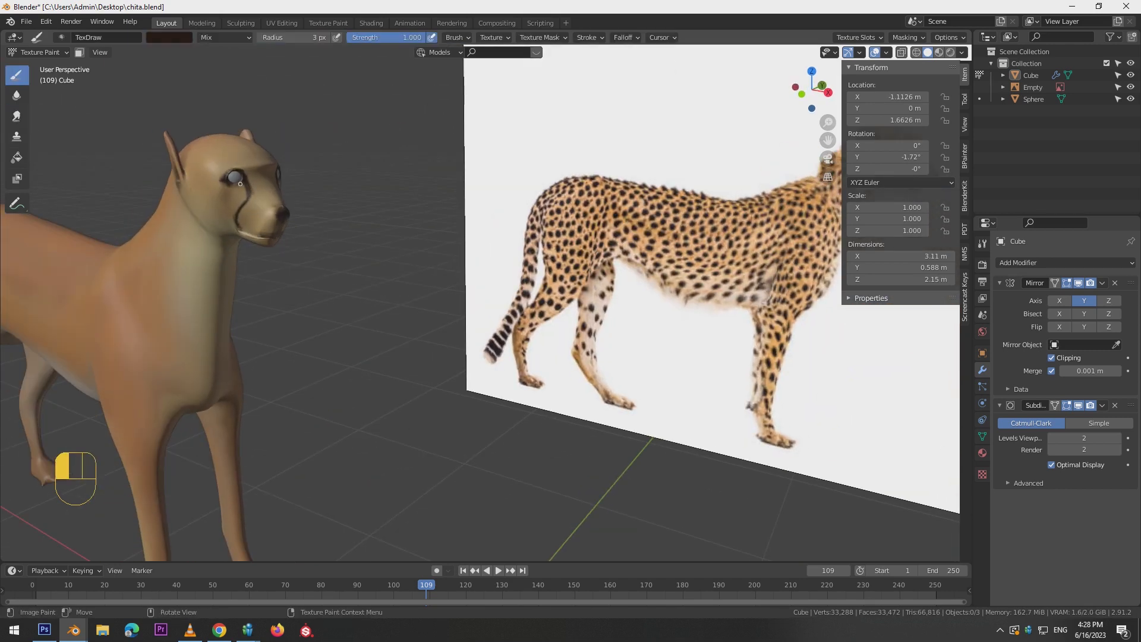
# Paint fine dark speckles on the cheek below the ear in front view with the 3 px brush.
pyautogui.press('KP_1')
pyautogui.scroll(4, 240, 183)
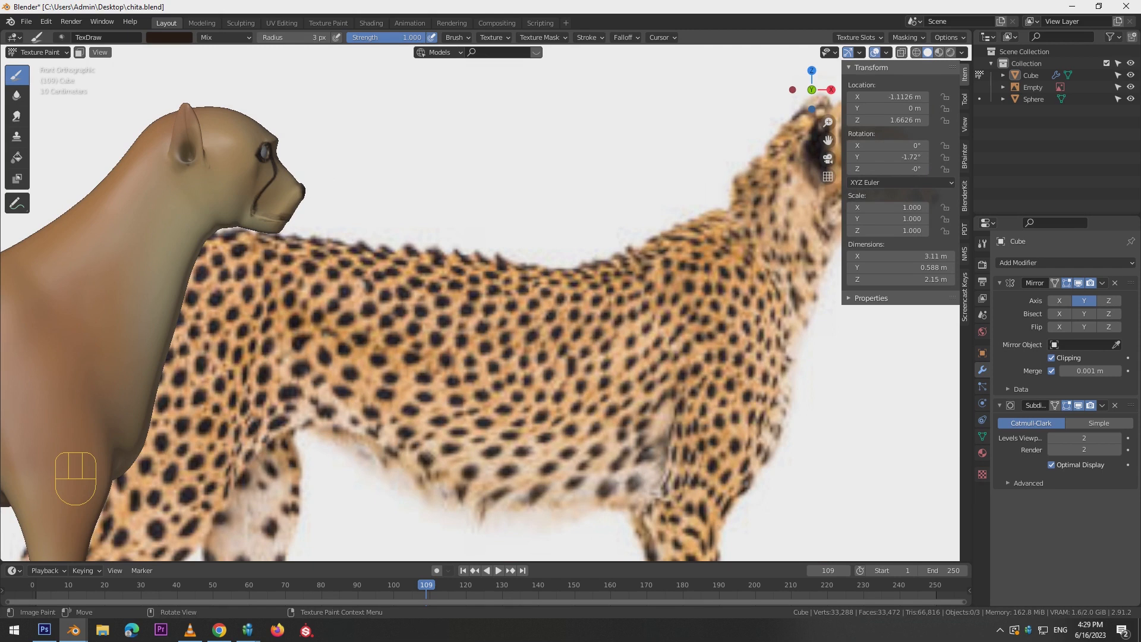
pyautogui.hotkey('ctrl', '-')
pyautogui.click(299, 230)
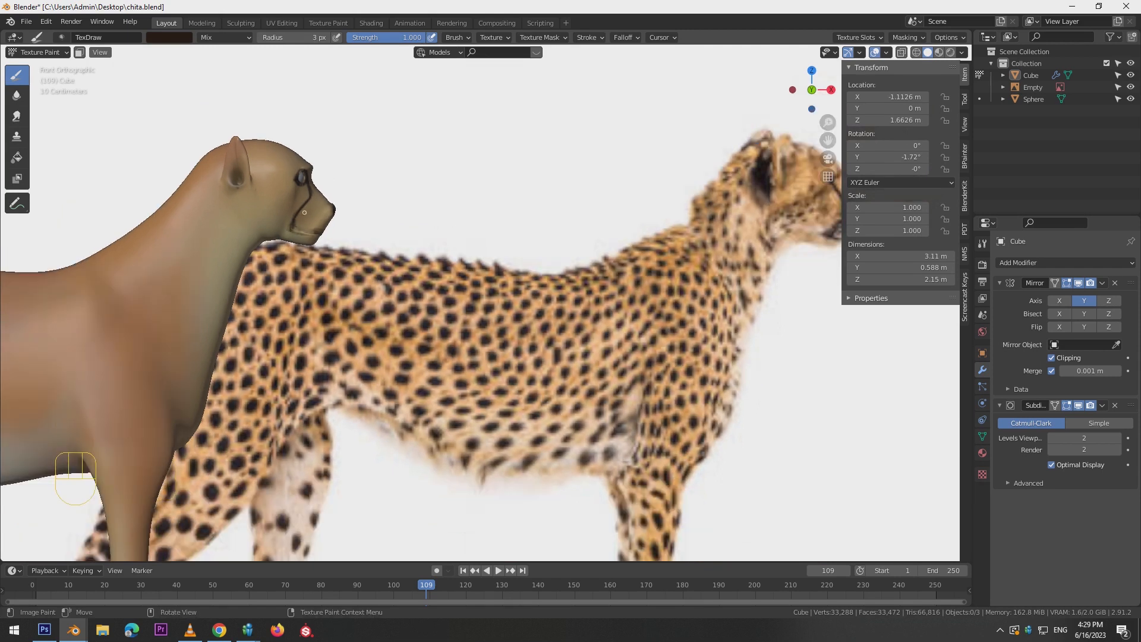
pyautogui.hotkey('ctrl', '-')
pyautogui.click(337, 236)
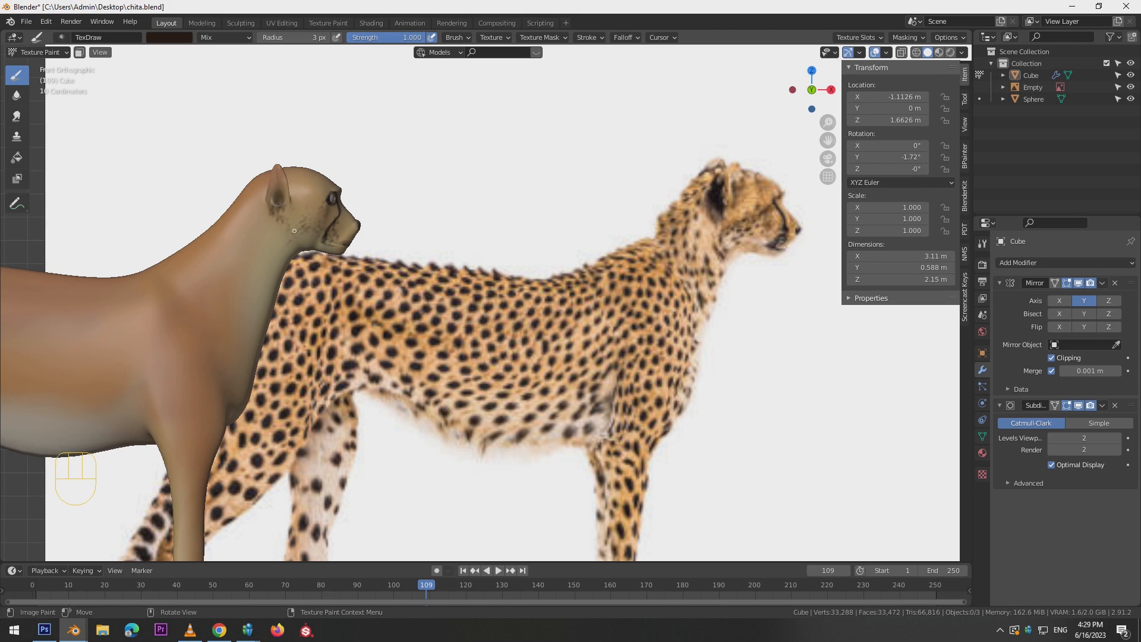
# Add small dark spots along the nape and upper neck, undoing a stray stroke.
pyautogui.keyDown('alt'); pyautogui.keyDown('shift'); pyautogui.moveTo(283, 244); pyautogui.dragTo(357, 245); pyautogui.keyUp('shift'); pyautogui.keyUp('alt')
pyautogui.hotkey('ctrl', 'z')
pyautogui.press(']')
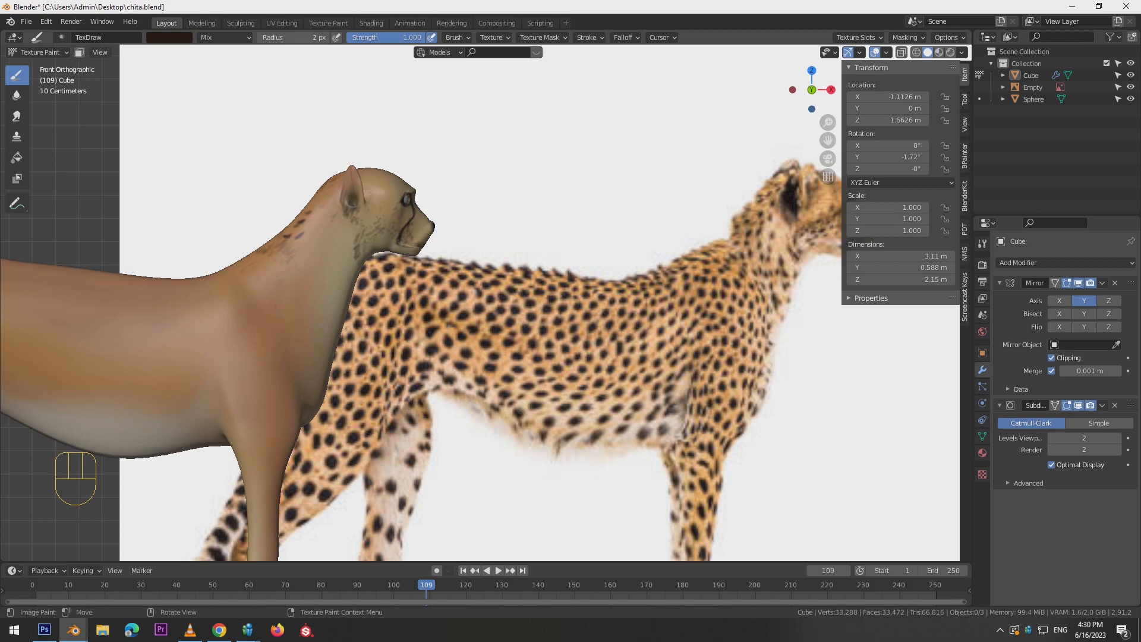
# Enlarge the brush to 6 px and paint larger dark spots over the neck and shoulder.
pyautogui.keyDown('shift'); pyautogui.moveTo(403, 211); pyautogui.dragTo(368, 286, button='middle'); pyautogui.keyUp('shift')
pyautogui.press(']')
pyautogui.press(']')
pyautogui.press(']')
pyautogui.press(']')
pyautogui.press('[')
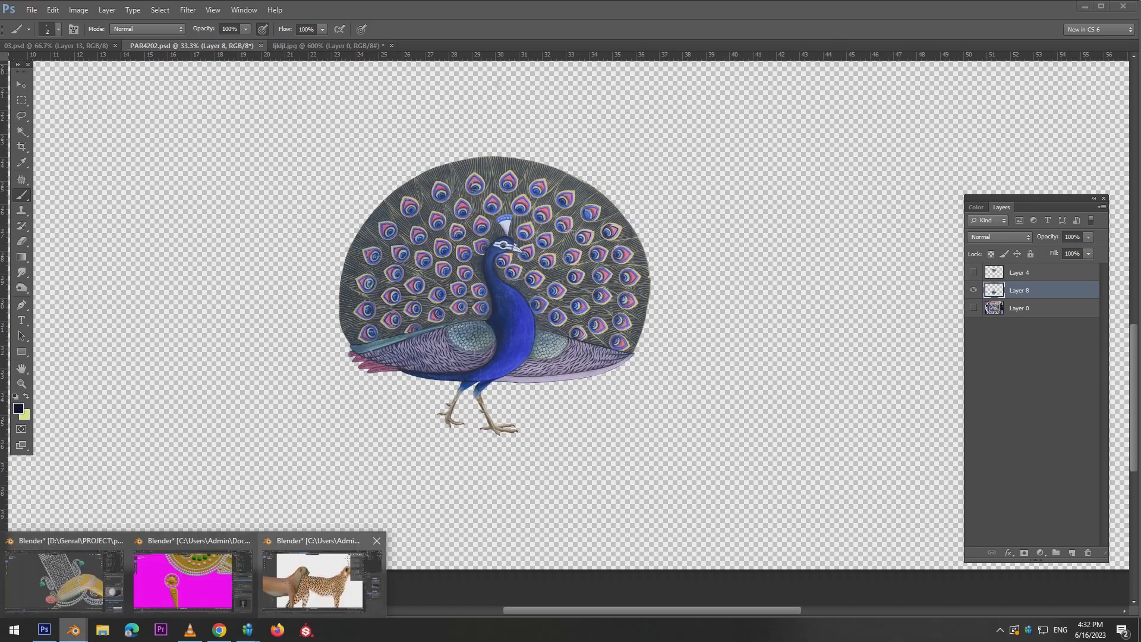
# Switch back to the Blender window with the cheetah and stop the timeline playback.
pyautogui.click(312, 574)
pyautogui.press('space')
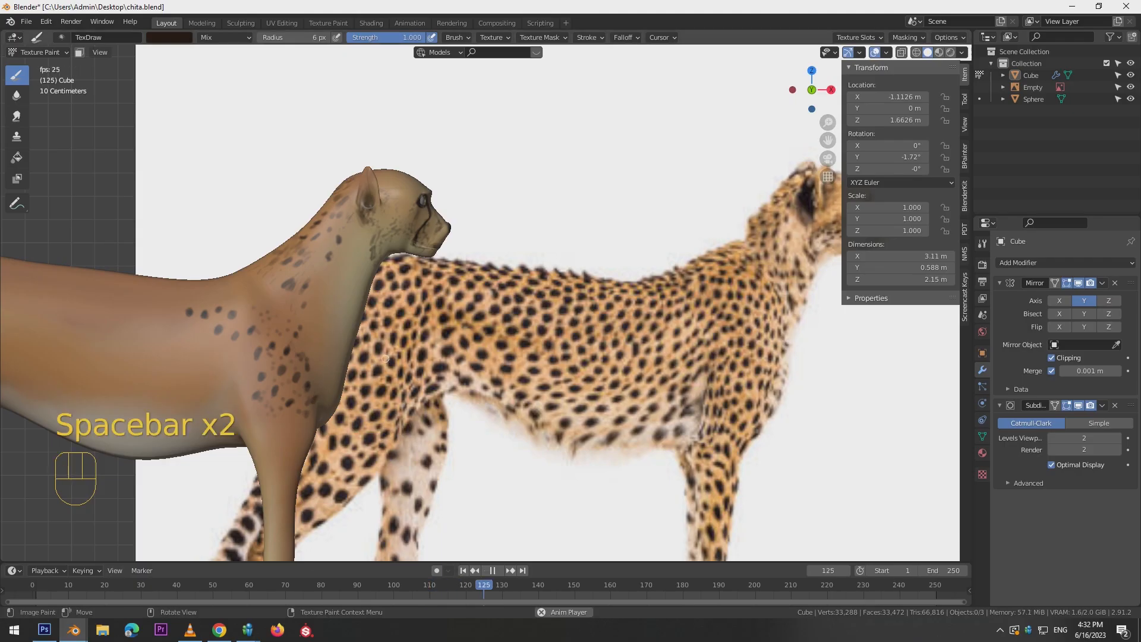
pyautogui.scroll(-4, 385, 359)
pyautogui.press('space')
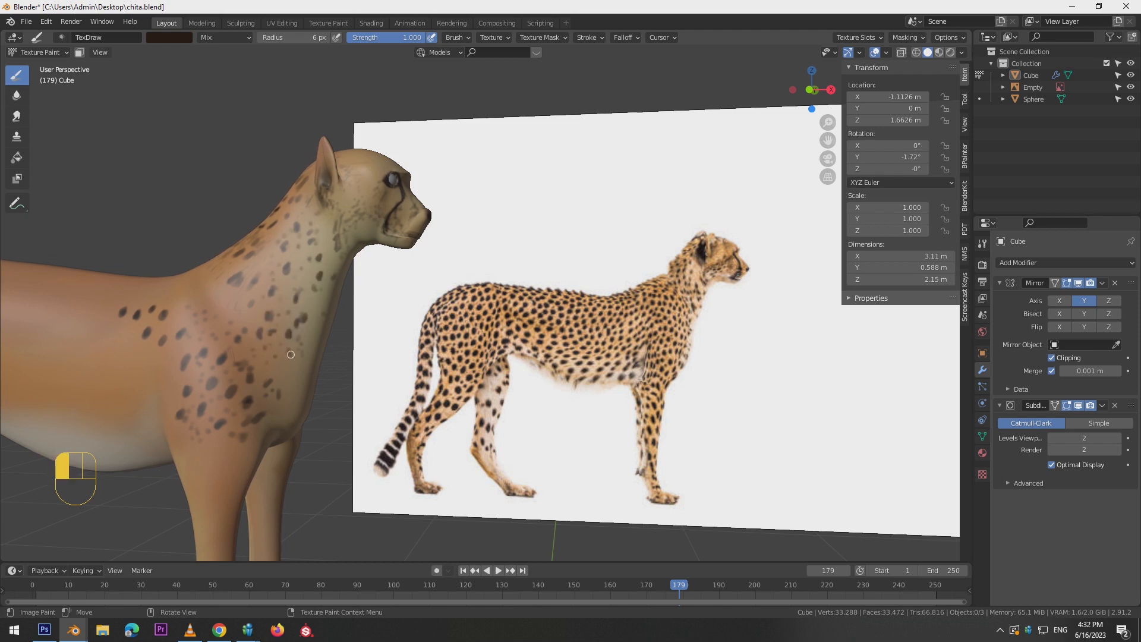
# Paint dark spots over the front of the neck and chest, and return to front view.
pyautogui.moveTo(289, 385); pyautogui.dragTo(290, 393)
pyautogui.press('space')
pyautogui.press('space')
pyautogui.keyDown('alt'); pyautogui.moveTo(324, 292); pyautogui.dragTo(290, 302, button='middle'); pyautogui.keyUp('alt')
pyautogui.moveTo(269, 385); pyautogui.dragTo(392, 368, button='middle')
pyautogui.press('KP_1')
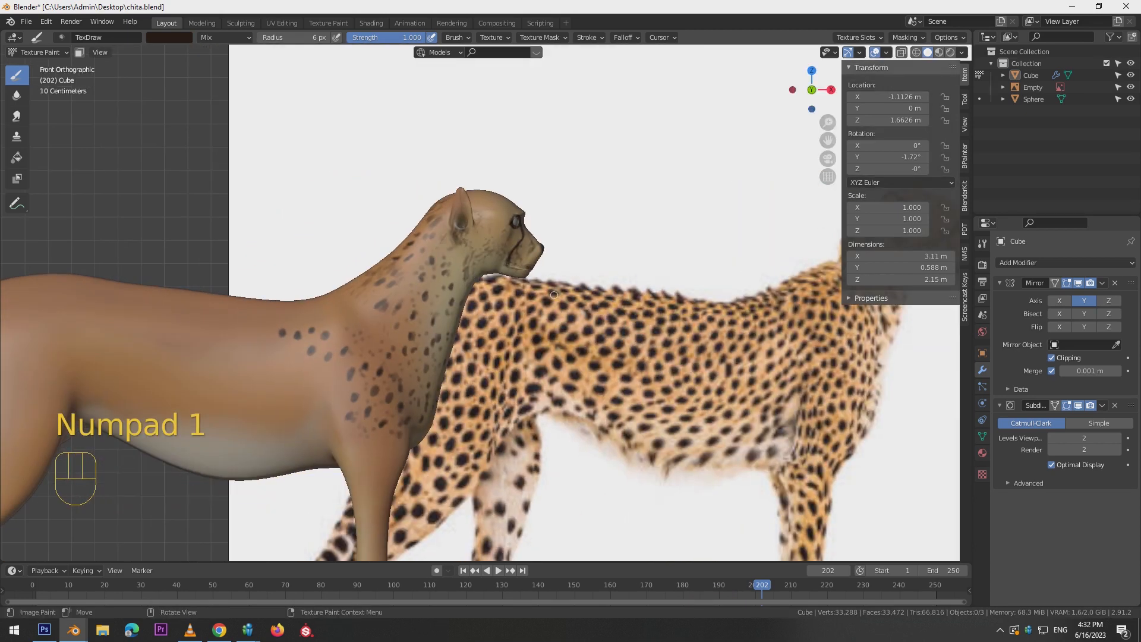
# Fill in spots on the shoulder and continue them down the outer side of the front leg.
pyautogui.click(379, 325)
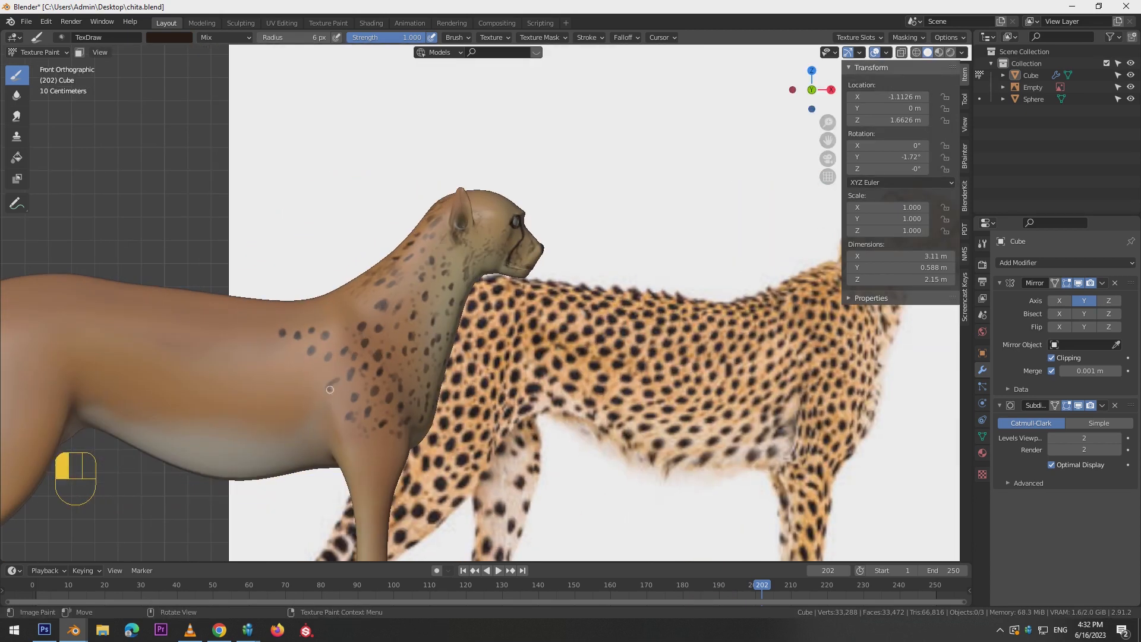
pyautogui.keyDown('shift'); pyautogui.moveTo(384, 449); pyautogui.dragTo(323, 322, button='middle'); pyautogui.keyUp('shift')
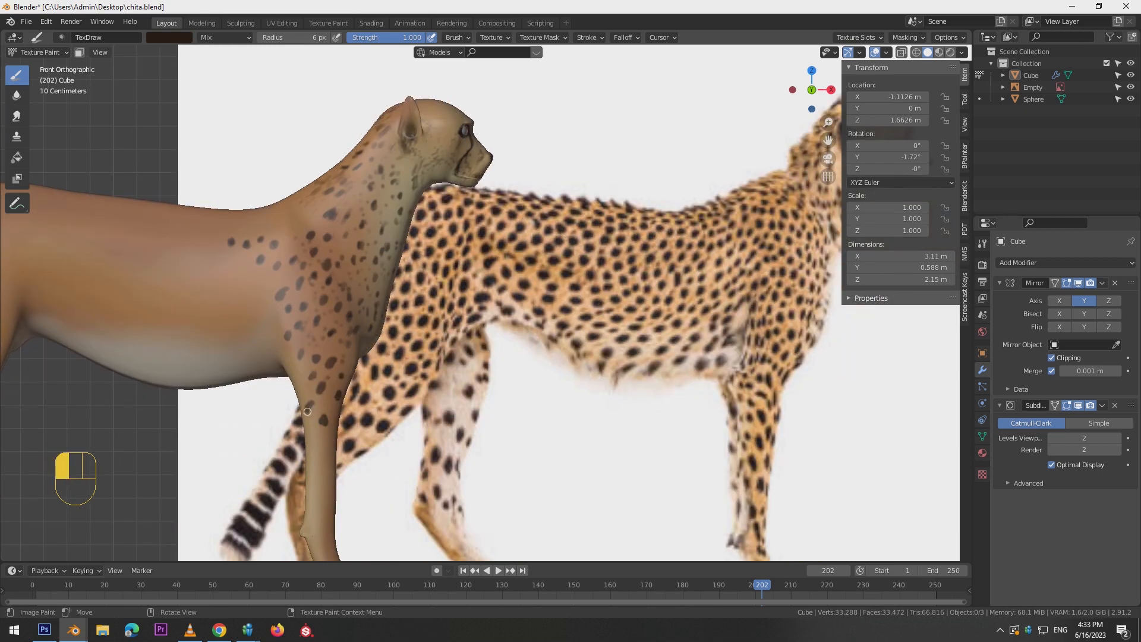
pyautogui.keyDown('alt'); pyautogui.keyDown('shift'); pyautogui.moveTo(323, 484); pyautogui.dragTo(315, 361); pyautogui.keyUp('shift'); pyautogui.keyUp('alt')
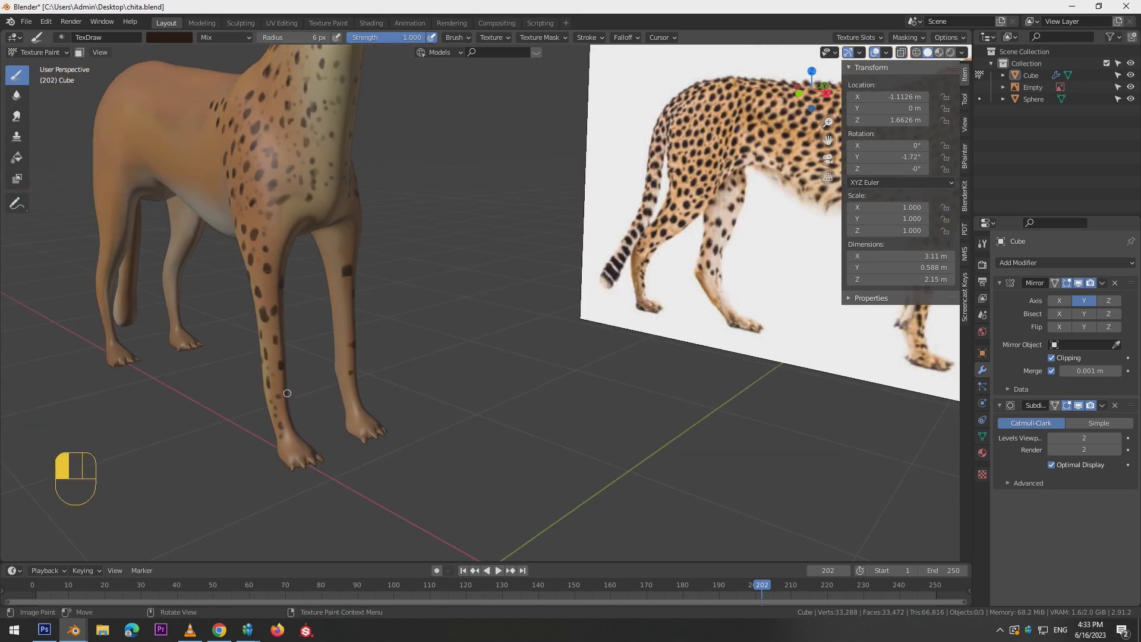
# Add dark spots to the inner side of the front leg, undoing the stray stroke.
pyautogui.moveTo(337, 280); pyautogui.dragTo(338, 317)
pyautogui.keyDown('alt'); pyautogui.moveTo(349, 392); pyautogui.dragTo(350, 148); pyautogui.keyUp('alt')
pyautogui.hotkey('ctrl', 'z')
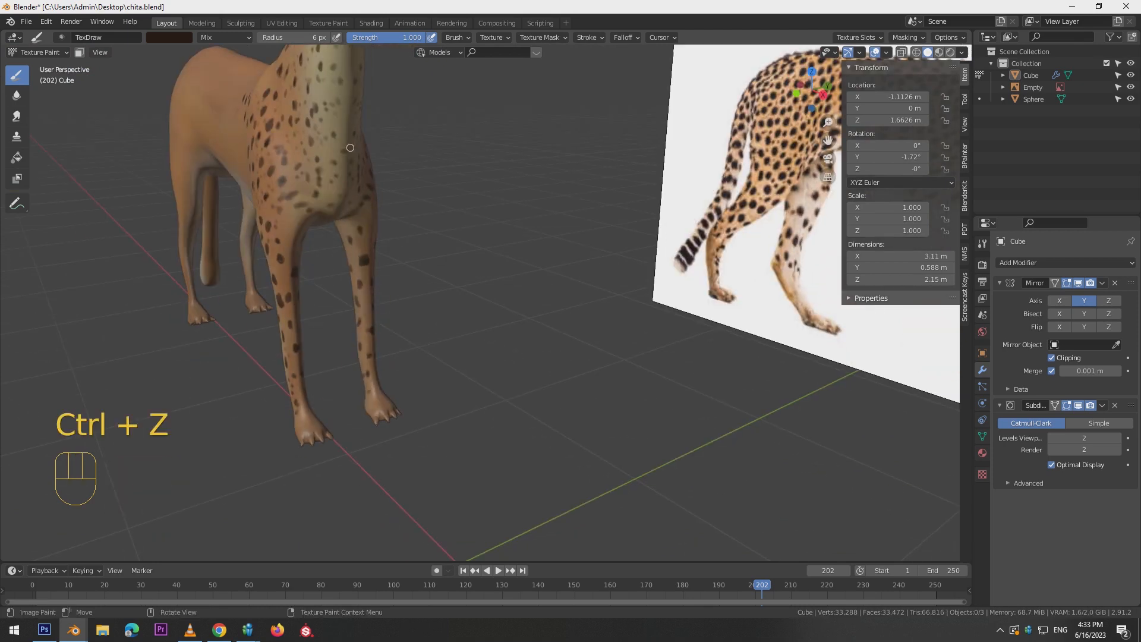
# Paint spots along the lower flank and belly behind the front leg in front view, undoing misplaced strokes.
pyautogui.press('KP_1')
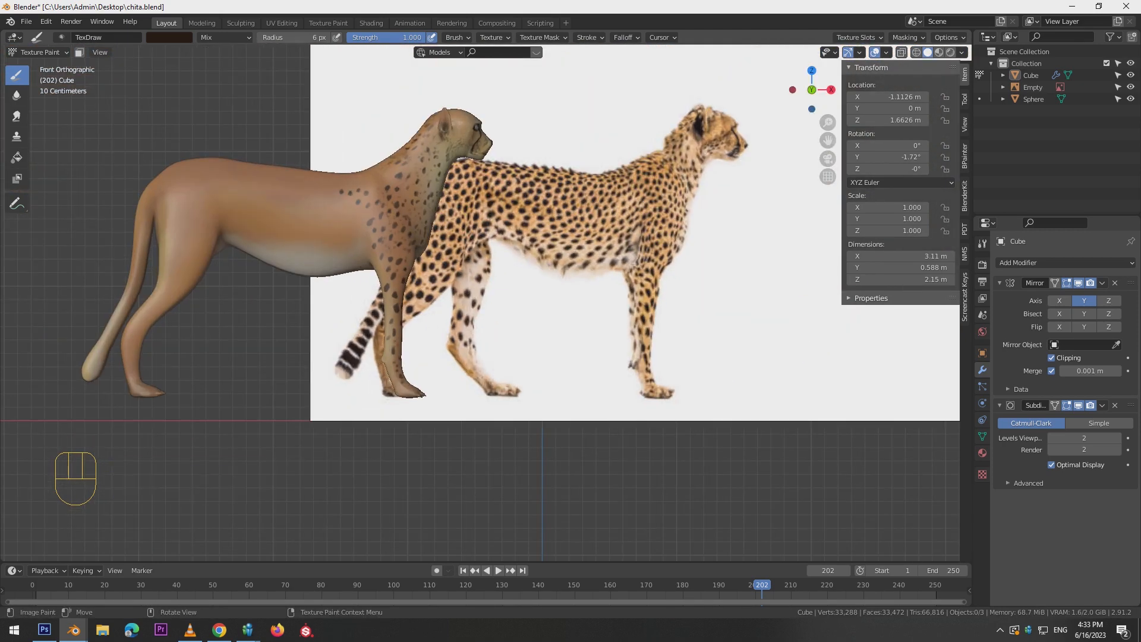
pyautogui.moveTo(466, 264)
pyautogui.keyDown('alt'); pyautogui.keyDown('shift'); pyautogui.mouseDown()
pyautogui.moveTo(326, 339)
pyautogui.moveTo(298, 341)
pyautogui.moveTo(279, 327)
pyautogui.moveTo(247, 341)
pyautogui.moveTo(290, 309)
pyautogui.moveTo(279, 310)
pyautogui.mouseUp(); pyautogui.keyUp('shift'); pyautogui.keyUp('alt')
pyautogui.hotkey('ctrl', 'z')
pyautogui.click(231, 335)
pyautogui.click(258, 354)
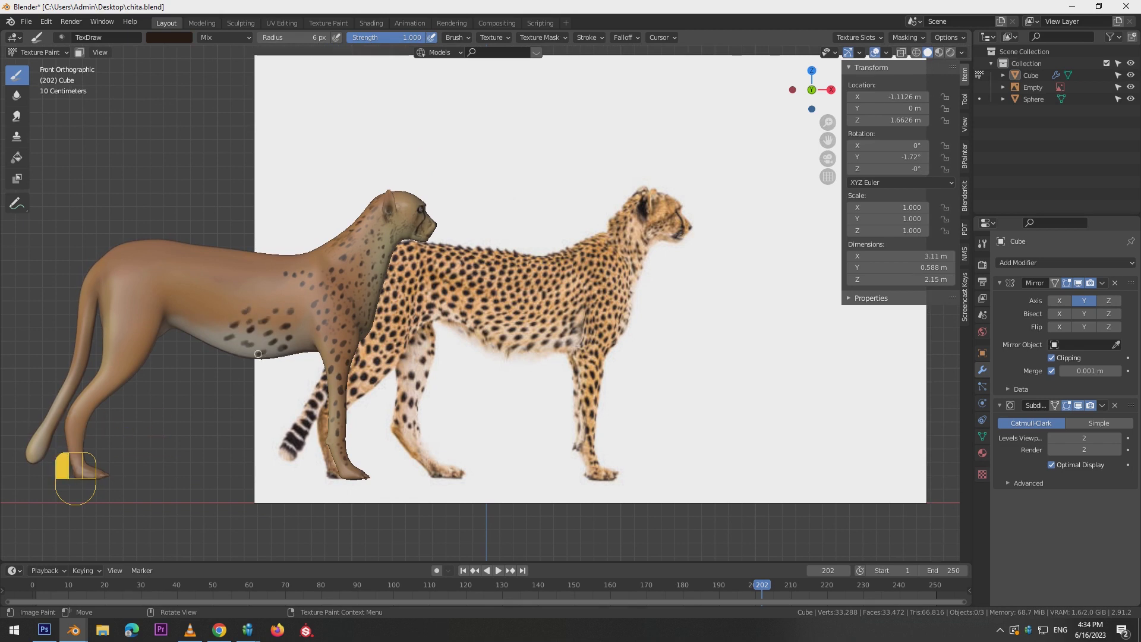
pyautogui.click(301, 324)
pyautogui.moveTo(284, 291); pyautogui.dragTo(281, 300)
pyautogui.hotkey('ctrl', 'z')
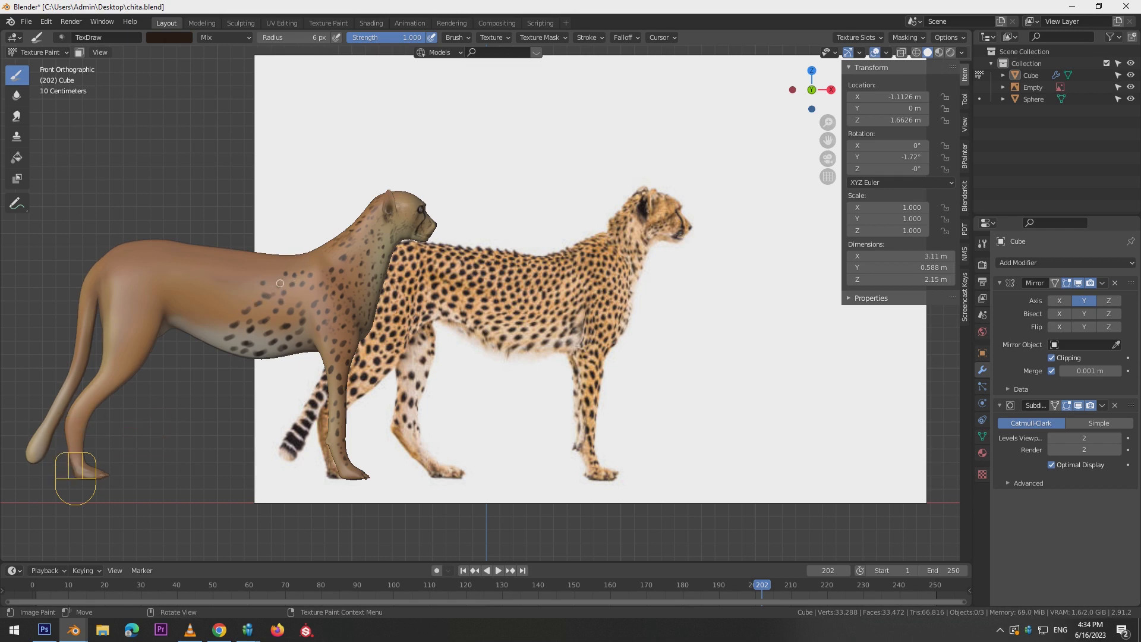
# Dot the mid flank, enlarge the brush to 7 px and add bigger spots on the rear flank.
pyautogui.click(274, 277)
pyautogui.click(261, 274)
pyautogui.hotkey('ctrl', 'z')
pyautogui.press(']')
pyautogui.press(']')
pyautogui.click(175, 276)
pyautogui.click(190, 286)
pyautogui.click(206, 271)
# Fill the upper back and middle of the body with 7 px dark spots.
pyautogui.click(242, 272)
pyautogui.click(247, 259)
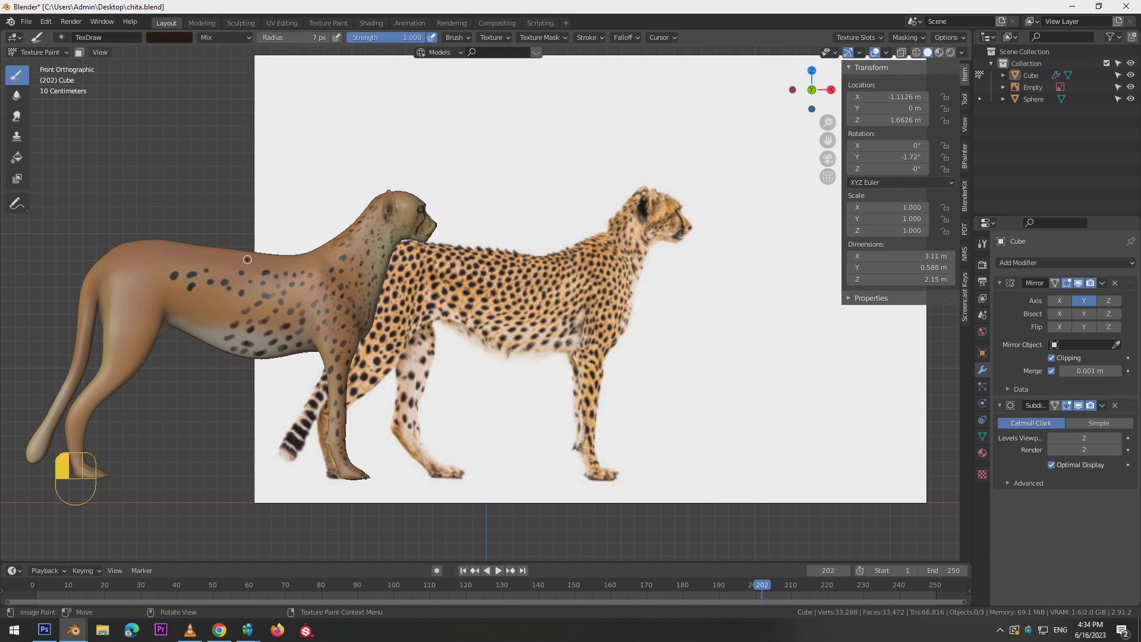
pyautogui.click(232, 262)
pyautogui.click(229, 268)
pyautogui.click(261, 265)
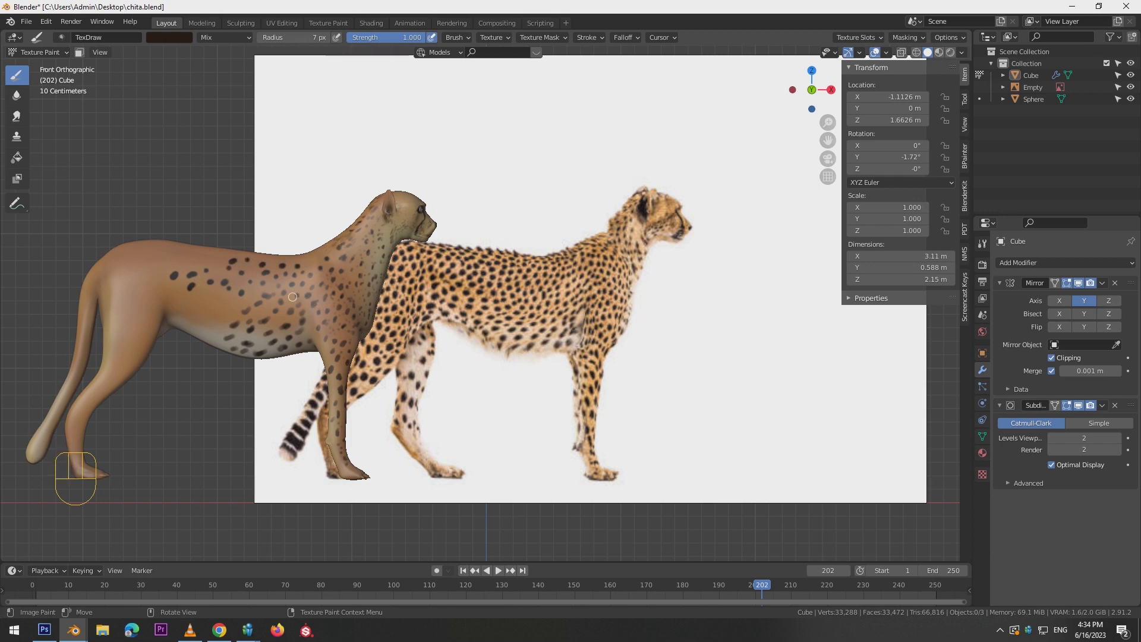
pyautogui.click(314, 324)
# Enlarge the brush to 8 px and paint spots along the rear belly and lower flank, undoing misplaced dabs.
pyautogui.press(']')
pyautogui.click(202, 324)
pyautogui.hotkey('ctrl', 'z')
pyautogui.hotkey('ctrl', 'z')
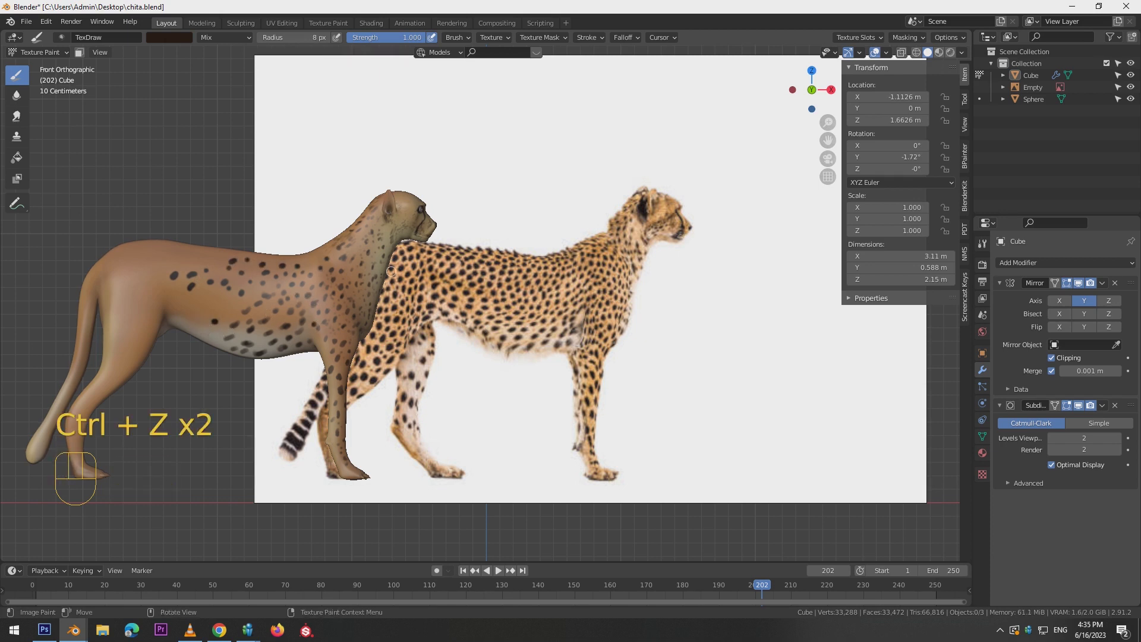
pyautogui.hotkey('ctrl', 'alt', 'z')
pyautogui.hotkey('ctrl', 'z')
pyautogui.click(201, 314)
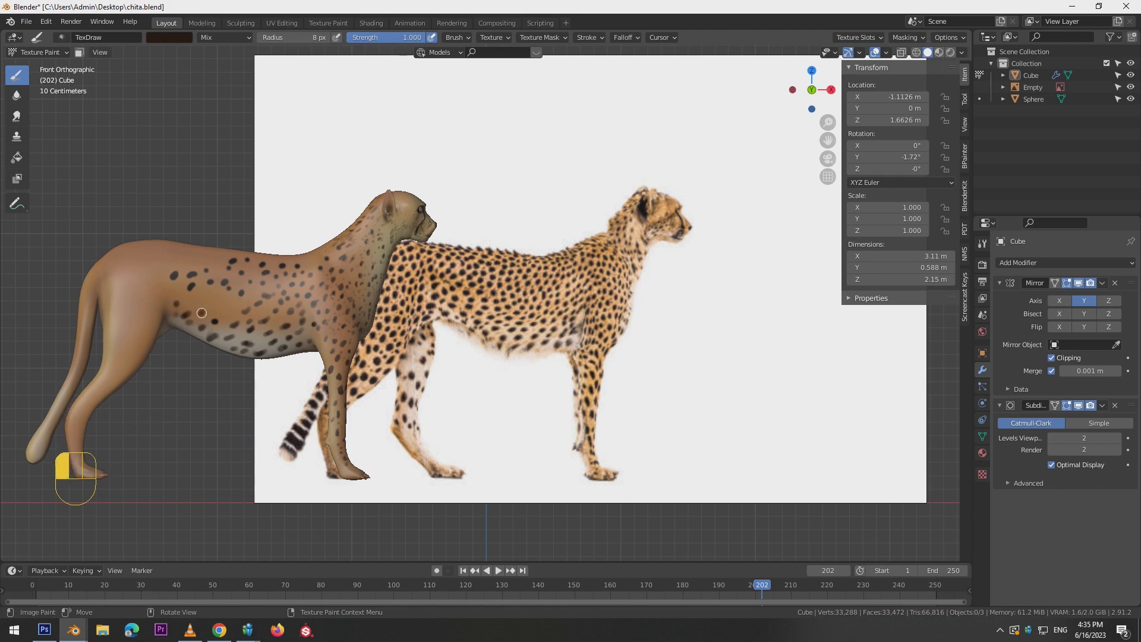
pyautogui.click(216, 312)
pyautogui.click(198, 297)
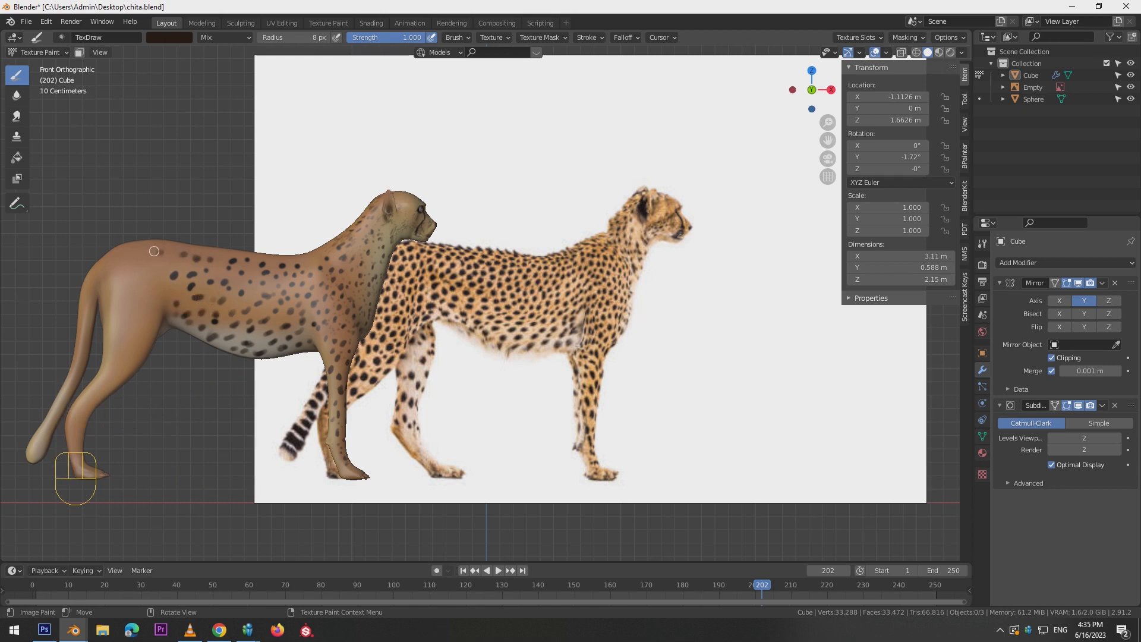
# Dab 8 px dark spots over the rump and upper thigh of the hind leg.
pyautogui.click(143, 269)
pyautogui.click(161, 277)
pyautogui.click(124, 286)
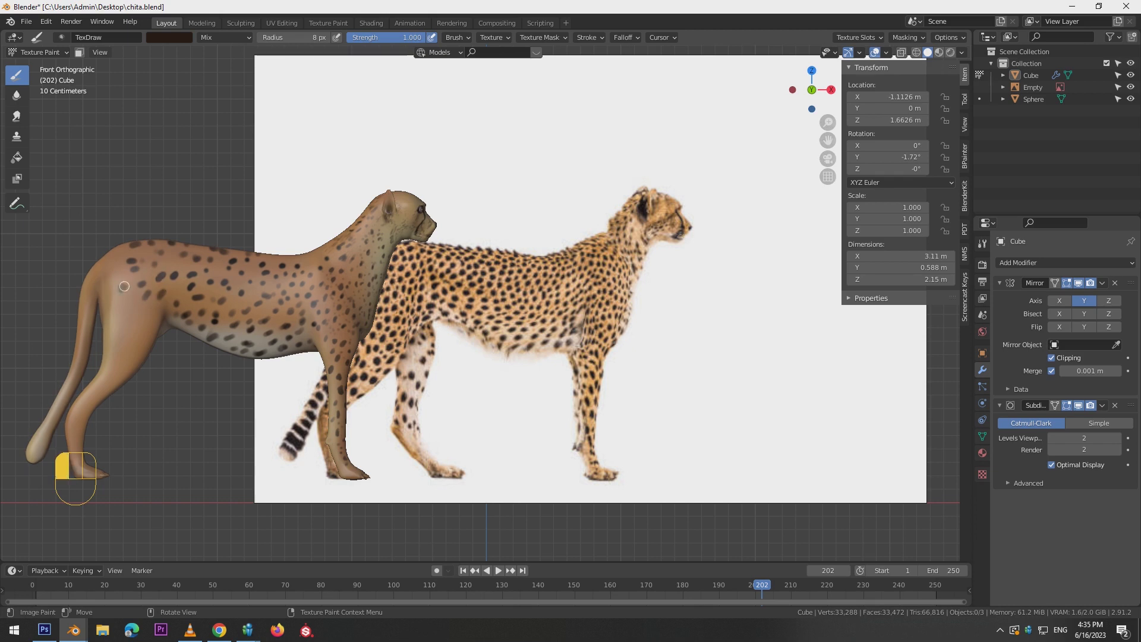
pyautogui.click(129, 333)
pyautogui.click(140, 340)
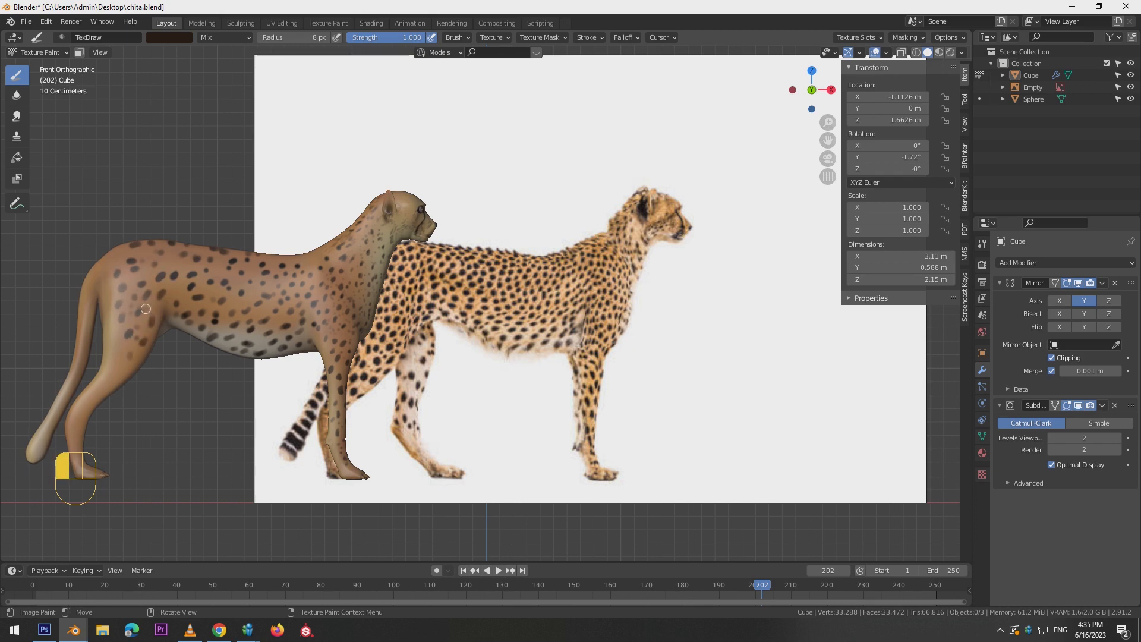
# Shrink the brush to 5 px and dab small dark spots between the existing ones on the rear flank and belly.
pyautogui.keyDown('shift'); pyautogui.moveTo(152, 283); pyautogui.dragTo(228, 209, button='middle'); pyautogui.keyUp('shift')
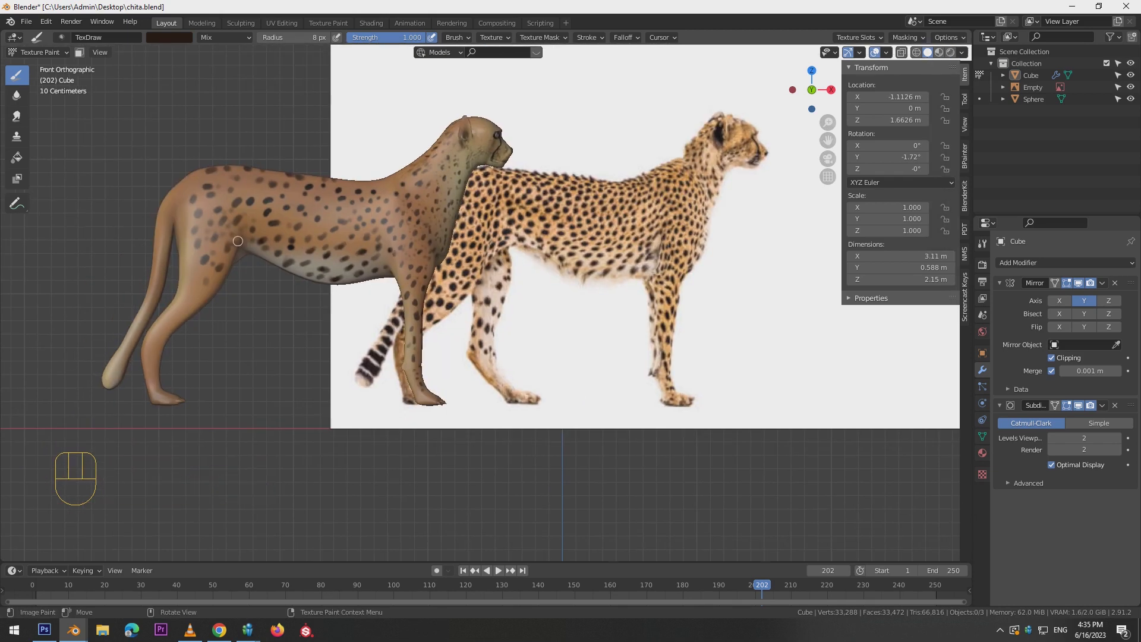
pyautogui.press('[')
pyautogui.press('[')
pyautogui.press('[')
pyautogui.click(253, 211)
pyautogui.click(260, 185)
pyautogui.click(291, 219)
pyautogui.click(310, 263)
pyautogui.click(301, 269)
pyautogui.click(283, 259)
# Change the brush colour to a medium brown and dab 5 px spots among the dark ones on the mid and rear flank.
pyautogui.click(169, 37)
pyautogui.click(197, 119)
pyautogui.click(248, 91)
pyautogui.click(344, 251)
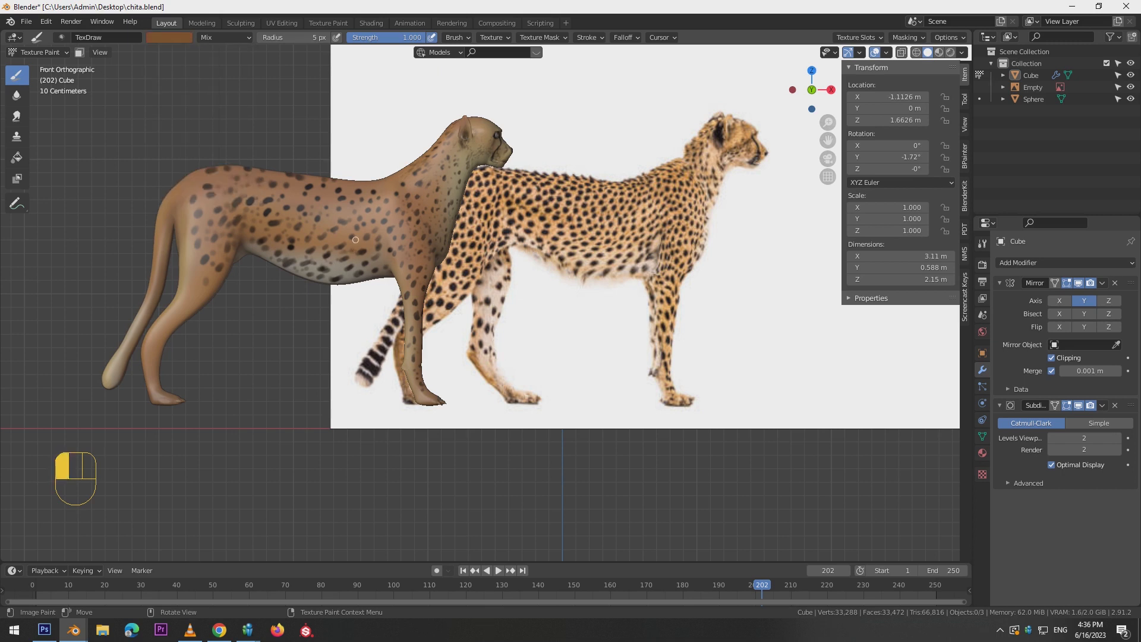
pyautogui.click(276, 216)
pyautogui.click(315, 249)
pyautogui.click(293, 225)
pyautogui.click(253, 210)
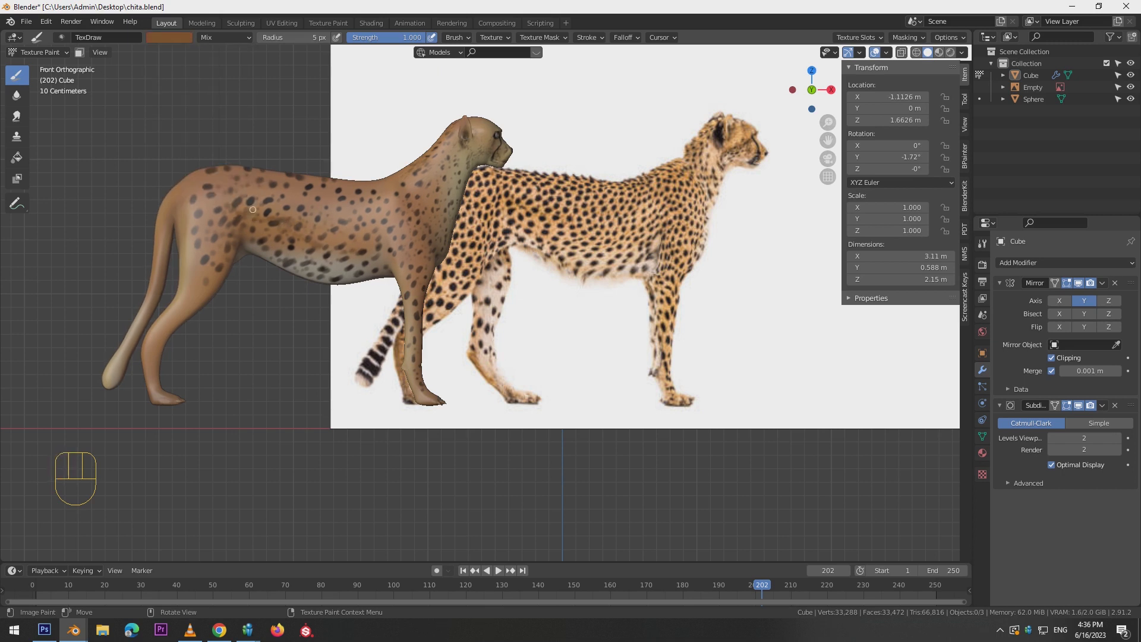
# Continue the 5 px medium brown dabs over the front flank, shoulder and base of the neck.
pyautogui.click(330, 234)
pyautogui.click(362, 190)
pyautogui.click(401, 255)
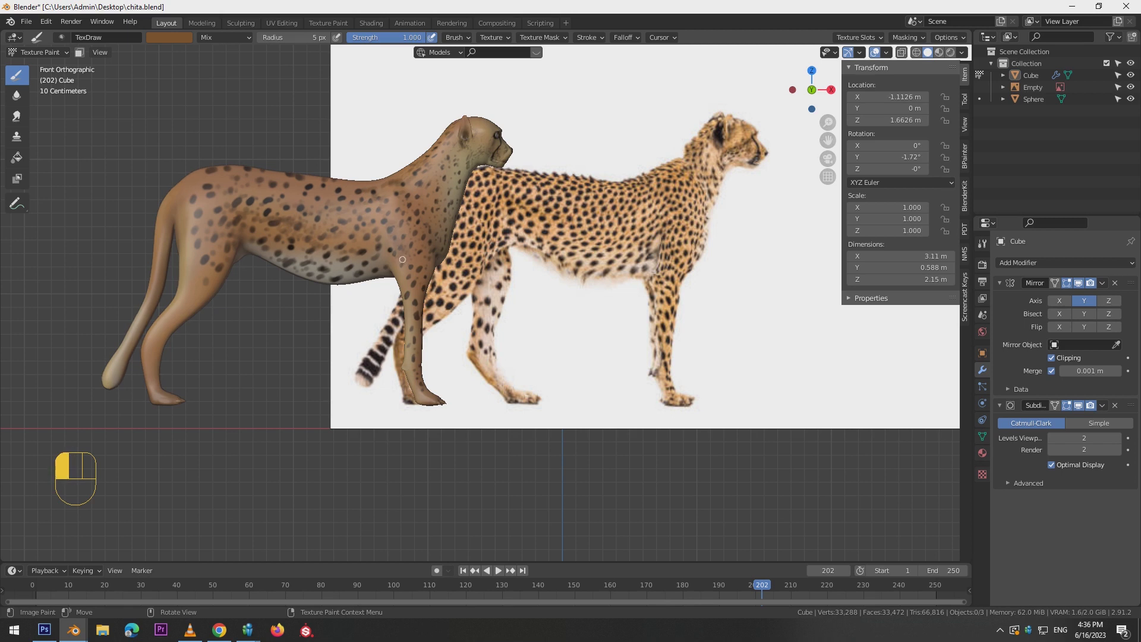
pyautogui.click(432, 187)
# Stroke medium brown down the hind thigh, and pick a lighter orange-brown to brush along the lower belly.
pyautogui.moveTo(191, 253); pyautogui.dragTo(204, 292)
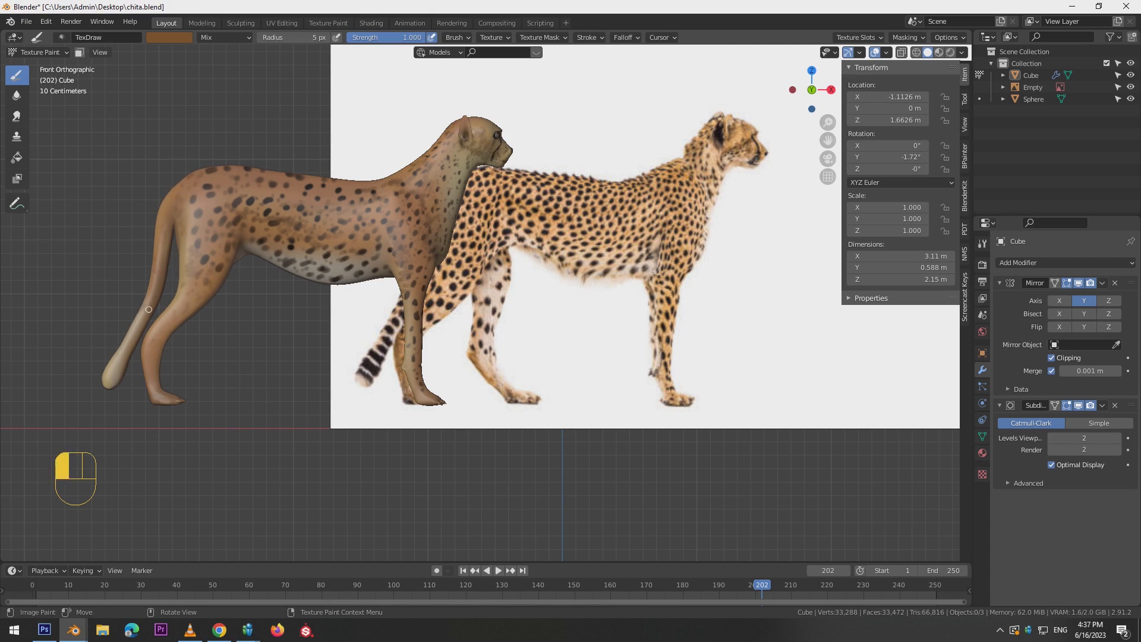
pyautogui.keyDown('alt'); pyautogui.keyDown('shift'); pyautogui.moveTo(175, 322); pyautogui.dragTo(138, 374); pyautogui.keyUp('shift'); pyautogui.keyUp('alt')
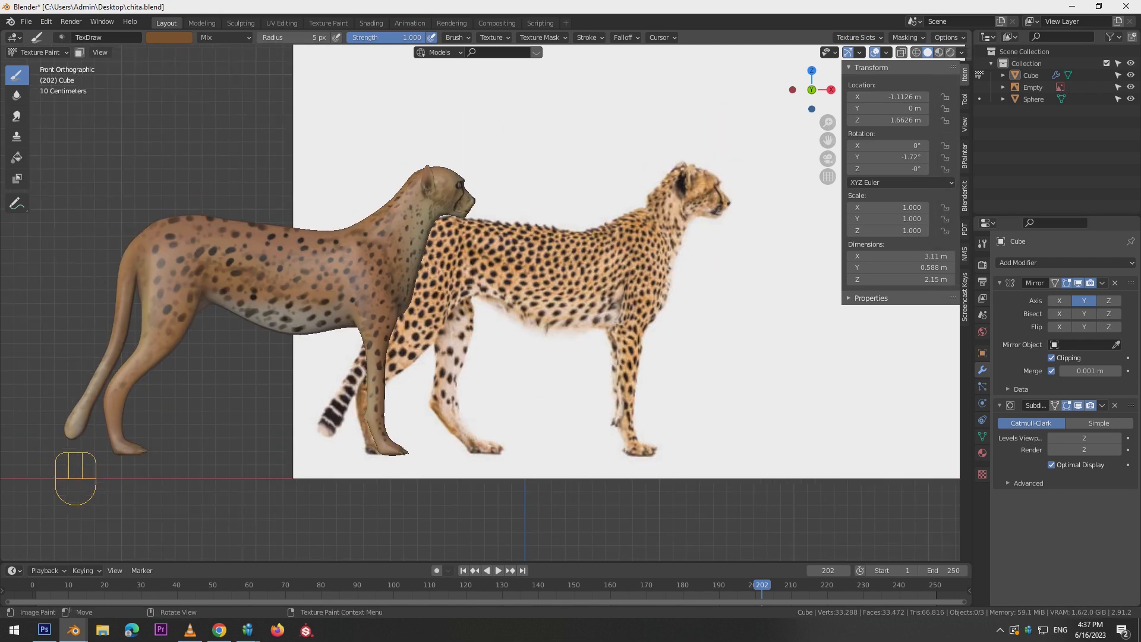
pyautogui.rightClick(179, 227)
pyautogui.moveTo(231, 310); pyautogui.dragTo(326, 318)
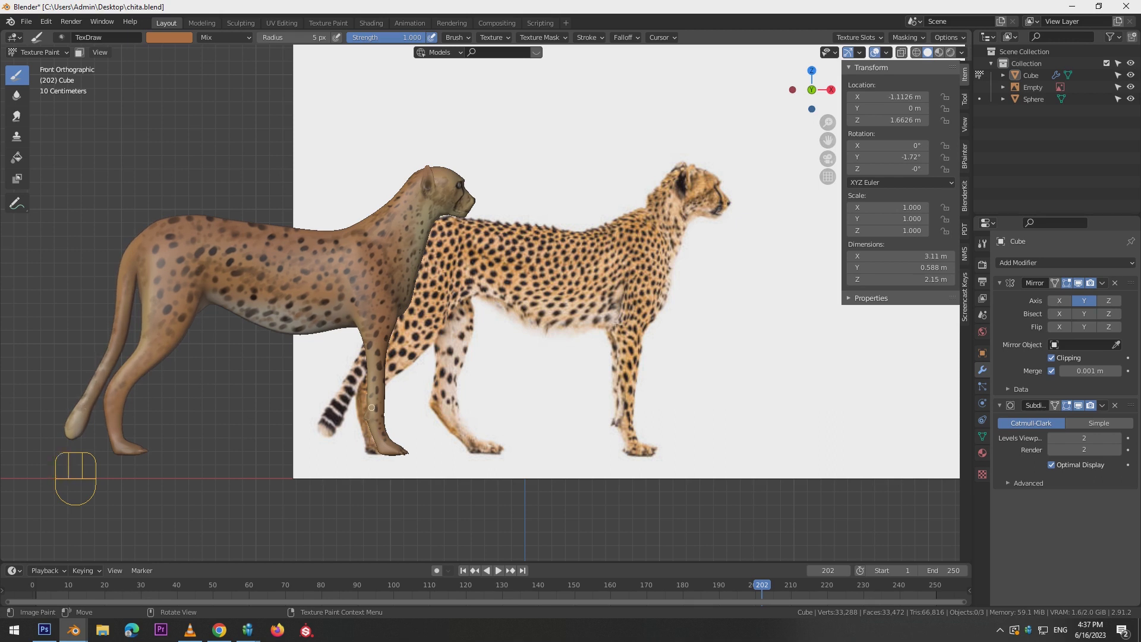
# Smear the paint along the spine from the middle of the back to the neck with a 13 px Smear brush.
pyautogui.moveTo(372, 407); pyautogui.dragTo(513, 307, button='middle')
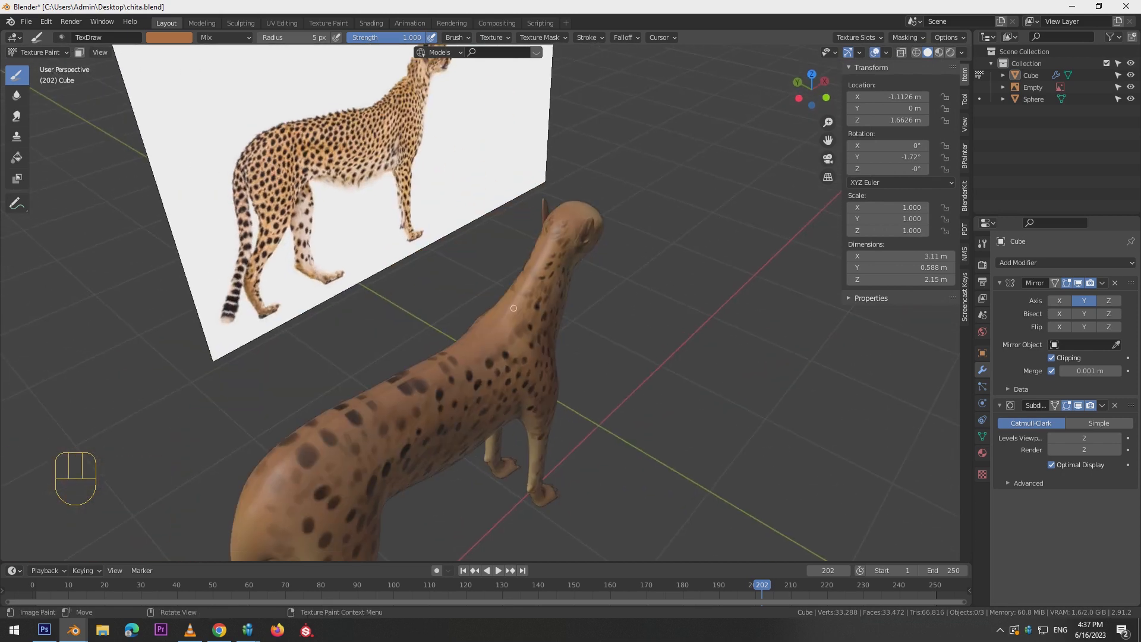
pyautogui.click(17, 116)
pyautogui.press(']')
pyautogui.press(']')
pyautogui.press(']')
pyautogui.press(']')
pyautogui.press(']')
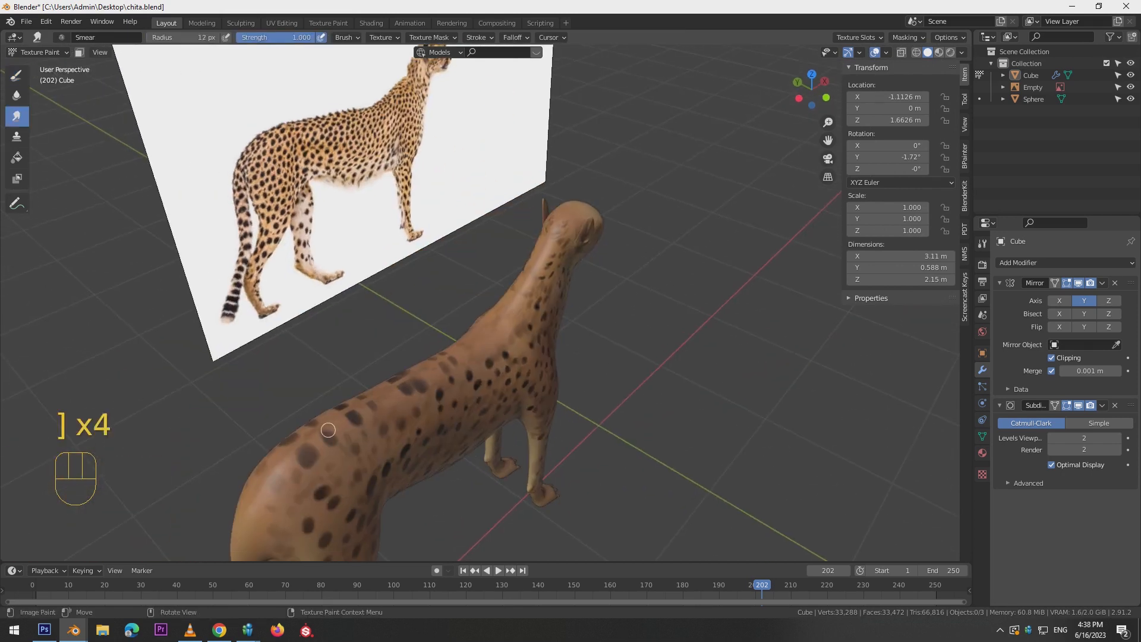
pyautogui.moveTo(451, 356); pyautogui.dragTo(409, 385)
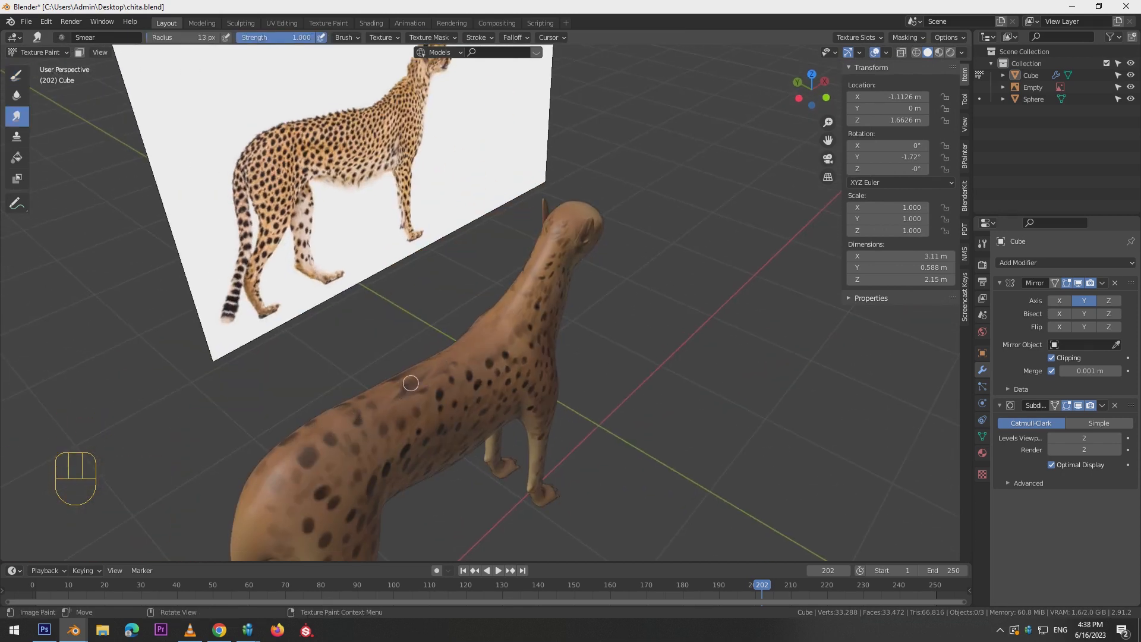
pyautogui.moveTo(455, 353)
pyautogui.mouseDown()
pyautogui.moveTo(404, 383)
pyautogui.moveTo(499, 322)
pyautogui.mouseUp()
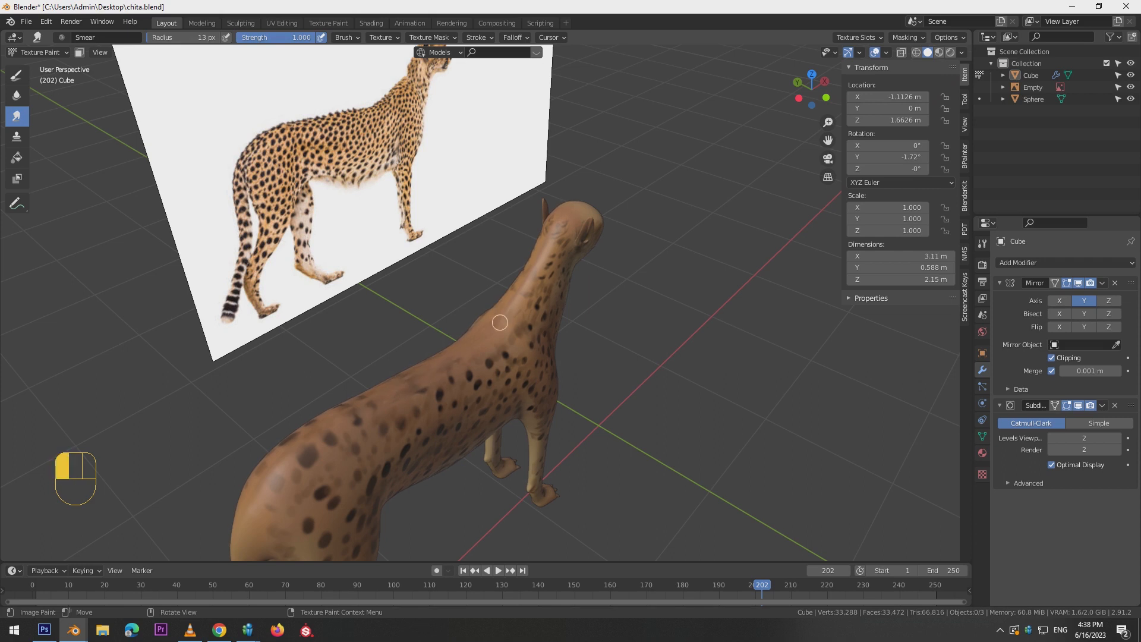
# Return to the Draw brush and dab 8 px dark brown spots along the spine, shoulders and neck, undoing misplaced strokes.
pyautogui.hotkey('ctrl', 'z')
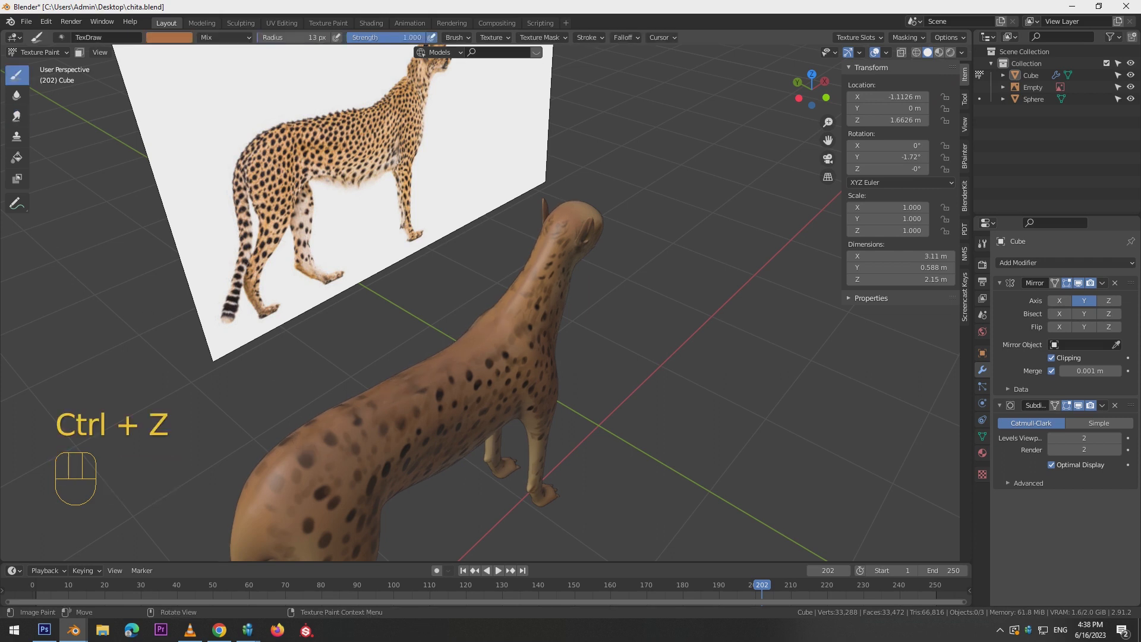
pyautogui.press('[')
pyautogui.press('[')
pyautogui.press('[')
pyautogui.moveTo(499, 325); pyautogui.dragTo(431, 366)
pyautogui.hotkey('ctrl', 'z')
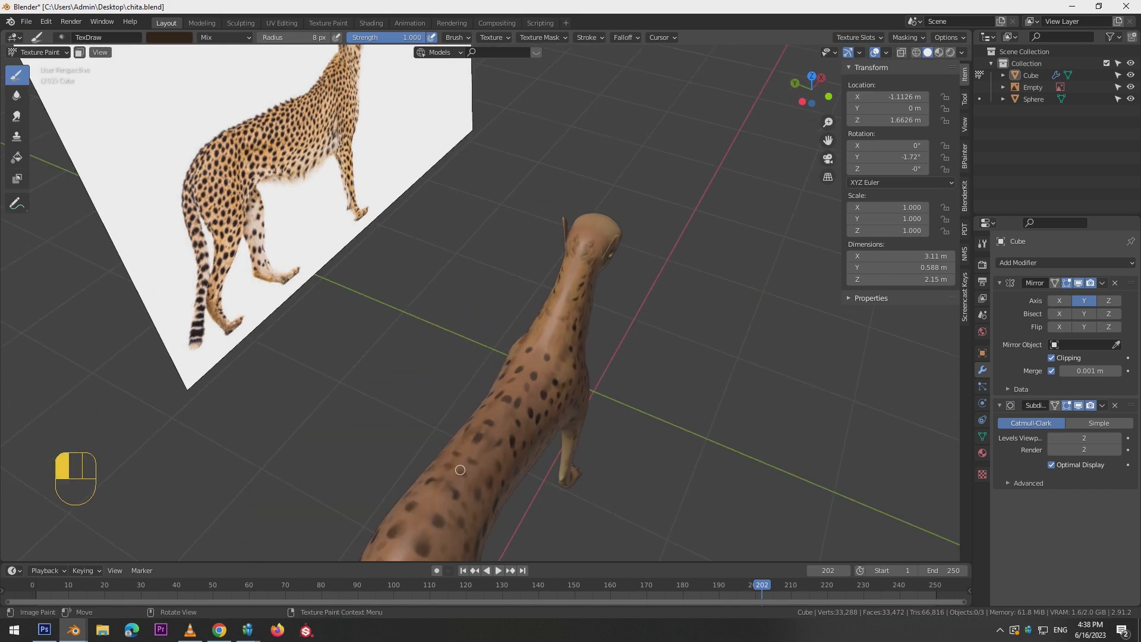
pyautogui.hotkey('ctrl', 'z')
pyautogui.moveTo(434, 501)
pyautogui.mouseDown(button='middle')
pyautogui.moveTo(451, 495)
pyautogui.moveTo(502, 382)
pyautogui.mouseUp(button='middle')
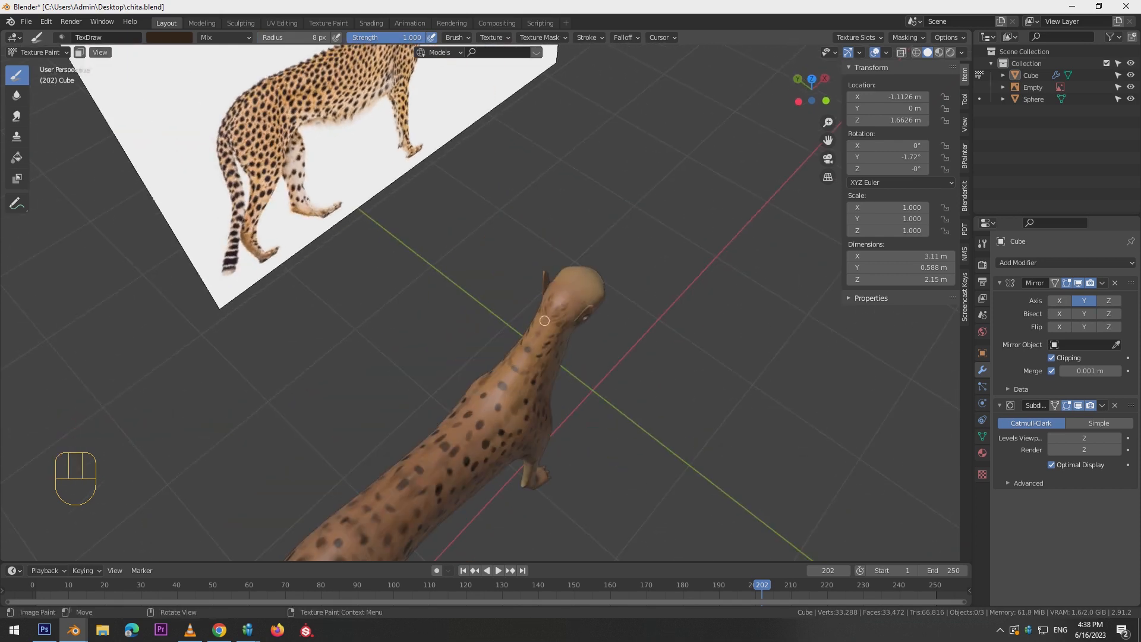
pyautogui.moveTo(443, 312); pyautogui.dragTo(410, 336)
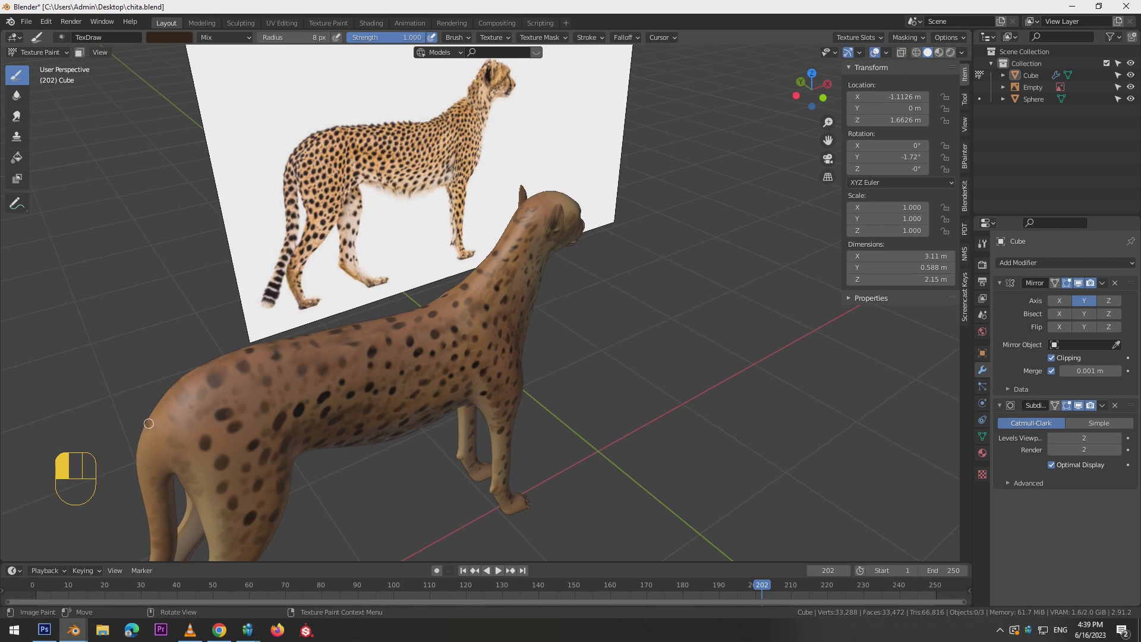
# Paint 8 px dark spots over the top of the rump and the tail base, undoing misplaced dabs.
pyautogui.moveTo(148, 423); pyautogui.dragTo(177, 389)
pyautogui.hotkey('ctrl', 'z')
pyautogui.hotkey('ctrl', 'z')
pyautogui.hotkey('ctrl', 'z')
pyautogui.hotkey('ctrl', 'z')
pyautogui.hotkey('ctrl', 'z')
pyautogui.hotkey('ctrl', 'z')
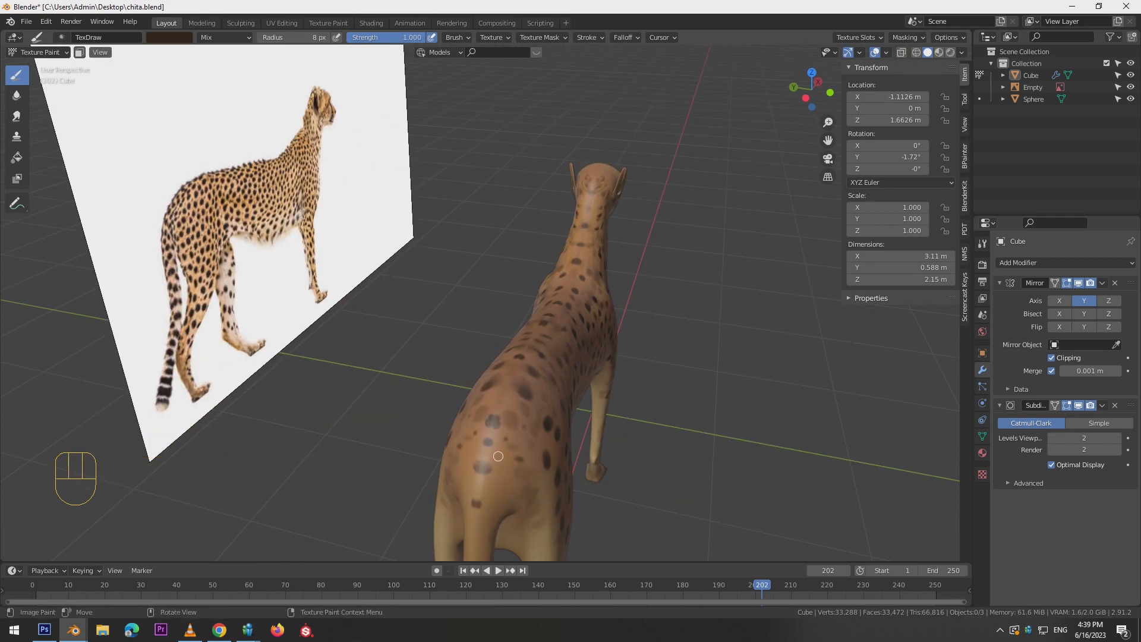
pyautogui.moveTo(484, 475); pyautogui.dragTo(441, 320, button='middle')
pyautogui.hotkey('ctrl', 'z')
pyautogui.moveTo(439, 376)
pyautogui.mouseDown()
pyautogui.moveTo(433, 420)
pyautogui.moveTo(558, 389)
pyautogui.moveTo(523, 387)
pyautogui.mouseUp()
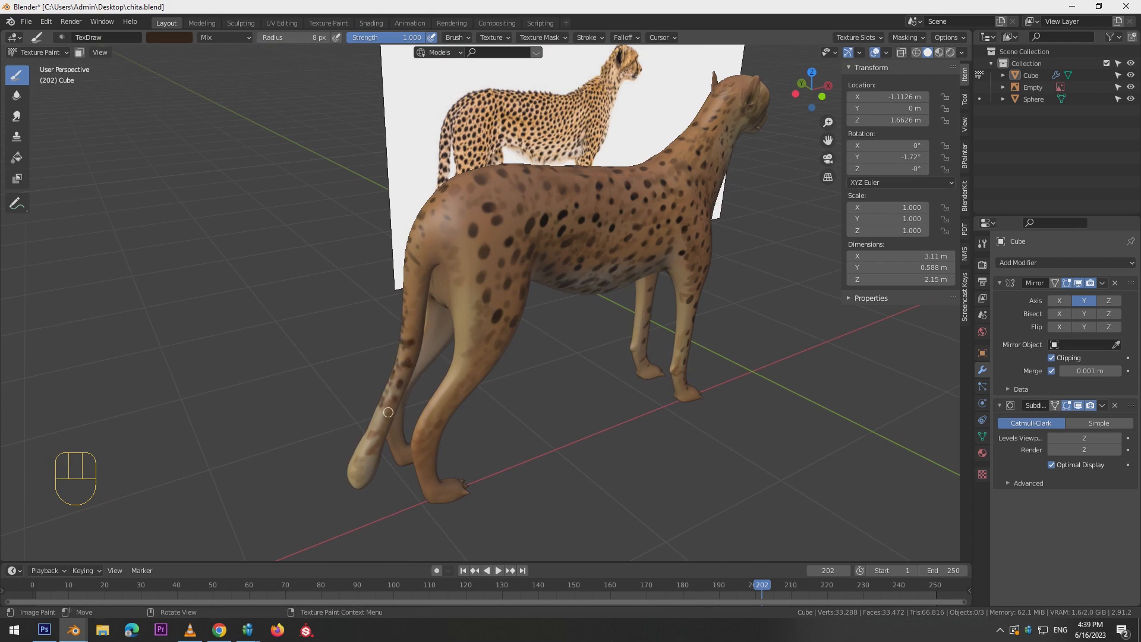
# Dab 8 px dark spots down the lower half of the tail, undoing the misplaced ones.
pyautogui.moveTo(388, 412); pyautogui.dragTo(370, 438)
pyautogui.hotkey('ctrl', 'z')
pyautogui.hotkey('ctrl', 'z')
pyautogui.hotkey('ctrl', 'z')
pyautogui.hotkey('ctrl', 'z')
pyautogui.hotkey('ctrl', 'z')
pyautogui.hotkey('ctrl', 'z')
pyautogui.hotkey('ctrl', 'z')
pyautogui.hotkey('ctrl', 'z')
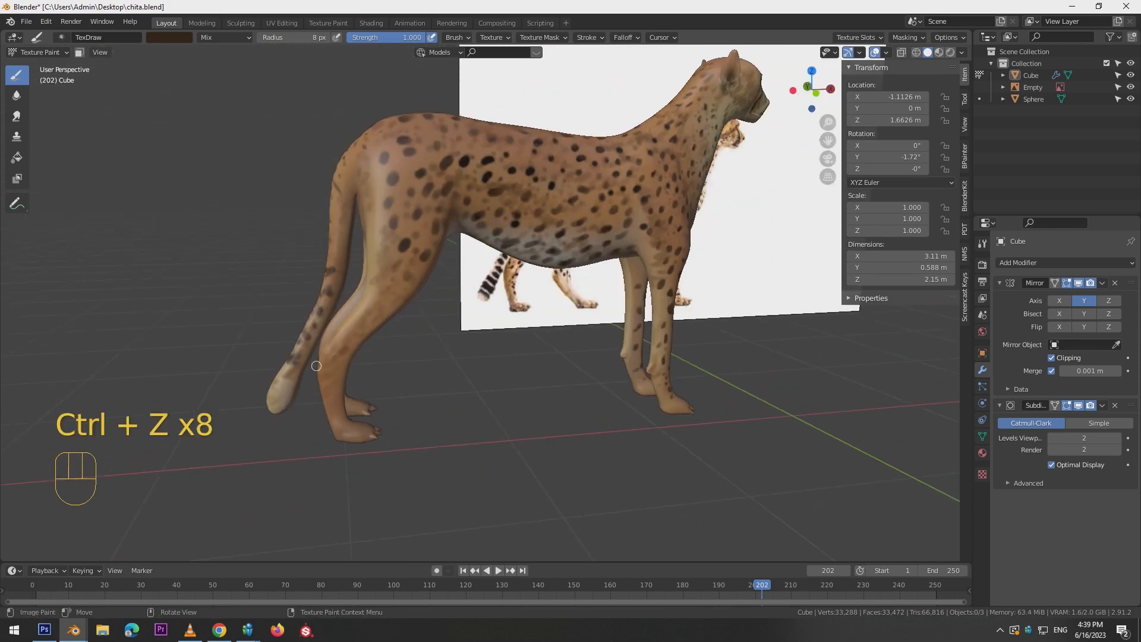
# Paint dark rings around the lower tail with the 8 px brush, working from the side and from behind.
pyautogui.moveTo(300, 373)
pyautogui.mouseDown()
pyautogui.moveTo(278, 371)
pyautogui.moveTo(274, 391)
pyautogui.mouseUp()
pyautogui.moveTo(289, 353)
pyautogui.mouseDown()
pyautogui.moveTo(305, 358)
pyautogui.moveTo(291, 385)
pyautogui.moveTo(329, 288)
pyautogui.mouseUp()
pyautogui.keyDown('shift'); pyautogui.click(299, 394); pyautogui.keyUp('shift')
pyautogui.keyDown('alt'); pyautogui.moveTo(351, 333); pyautogui.dragTo(419, 336); pyautogui.keyUp('alt')
pyautogui.moveTo(451, 410); pyautogui.dragTo(460, 394)
pyautogui.keyDown('alt'); pyautogui.moveTo(463, 407); pyautogui.dragTo(586, 432); pyautogui.keyUp('alt')
pyautogui.hotkey('ctrl', 'z')
pyautogui.moveTo(580, 478); pyautogui.dragTo(566, 489)
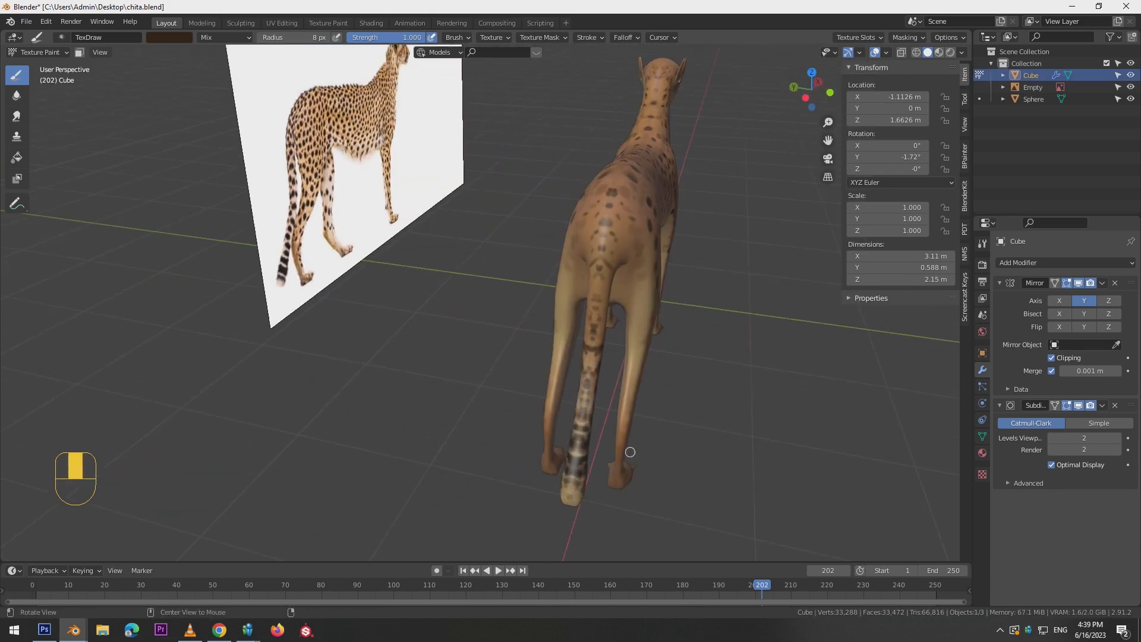
# Change the brush colour to near-white and paint the tail tip and the gaps between the dark rings.
pyautogui.keyDown('alt'); pyautogui.moveTo(630, 452); pyautogui.dragTo(519, 393); pyautogui.keyUp('alt')
pyautogui.click(169, 37)
pyautogui.click(251, 54)
pyautogui.click(194, 95)
pyautogui.moveTo(224, 410); pyautogui.dragTo(251, 348)
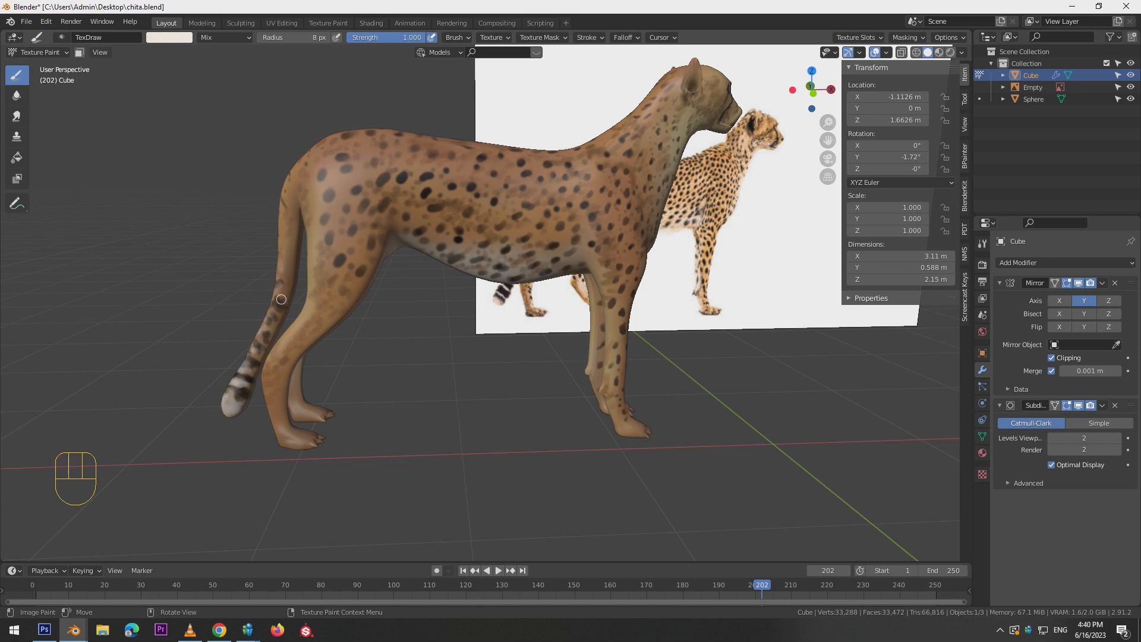
pyautogui.moveTo(243, 396); pyautogui.dragTo(236, 402)
pyautogui.moveTo(255, 410); pyautogui.dragTo(369, 448, button='middle')
pyautogui.moveTo(532, 494); pyautogui.dragTo(526, 475)
pyautogui.moveTo(511, 466); pyautogui.dragTo(398, 401, button='middle')
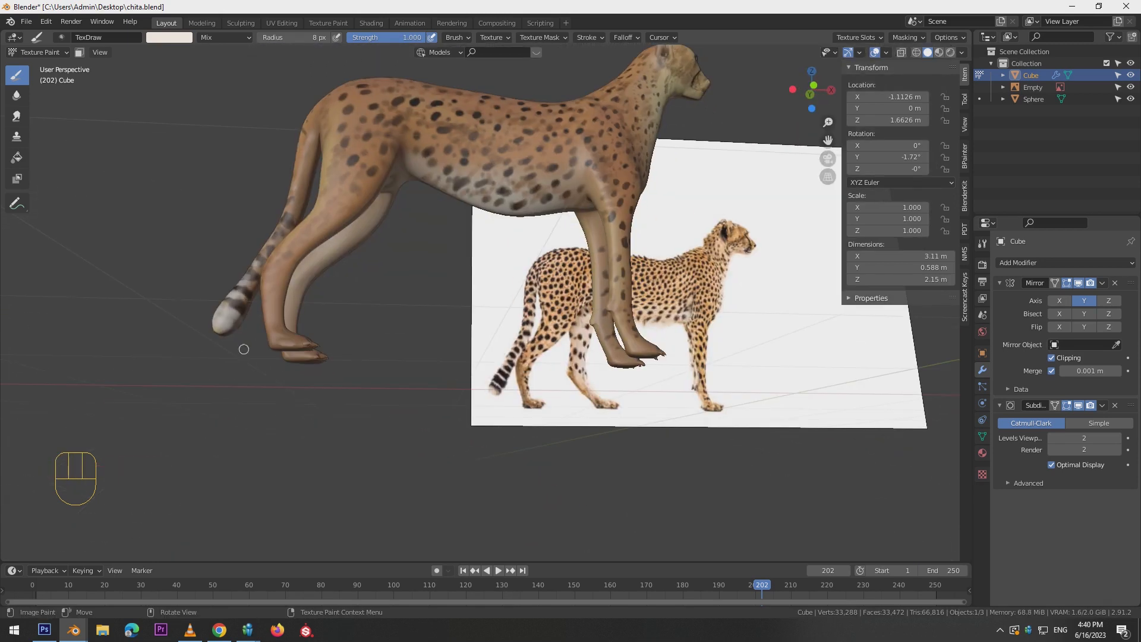
# Change the brush colour to light cream and touch up the lower tail, undoing unwanted strokes.
pyautogui.moveTo(243, 349); pyautogui.dragTo(246, 385, button='middle')
pyautogui.click(170, 38)
pyautogui.click(192, 97)
pyautogui.moveTo(231, 398)
pyautogui.mouseDown()
pyautogui.moveTo(241, 404)
pyautogui.moveTo(251, 356)
pyautogui.mouseUp()
pyautogui.hotkey('ctrl', 'z')
pyautogui.hotkey('ctrl', 'z')
pyautogui.hotkey('ctrl', 'z')
pyautogui.hotkey('ctrl', 'z')
pyautogui.hotkey('ctrl', 'z')
pyautogui.hotkey('ctrl', '-')
pyautogui.hotkey('ctrl', '-')
pyautogui.hotkey('ctrl', '-')
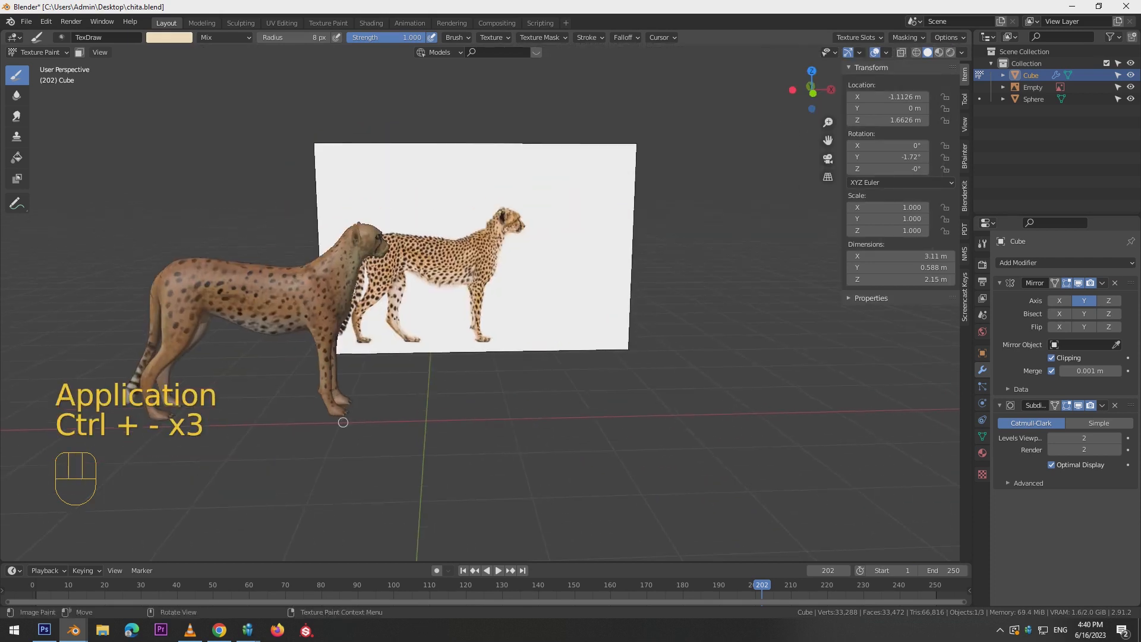
# Switch to a light peach colour at 4 px and brush short fur strokes on the throat, chest and shoulder.
pyautogui.moveTo(342, 422); pyautogui.dragTo(340, 260, button='middle')
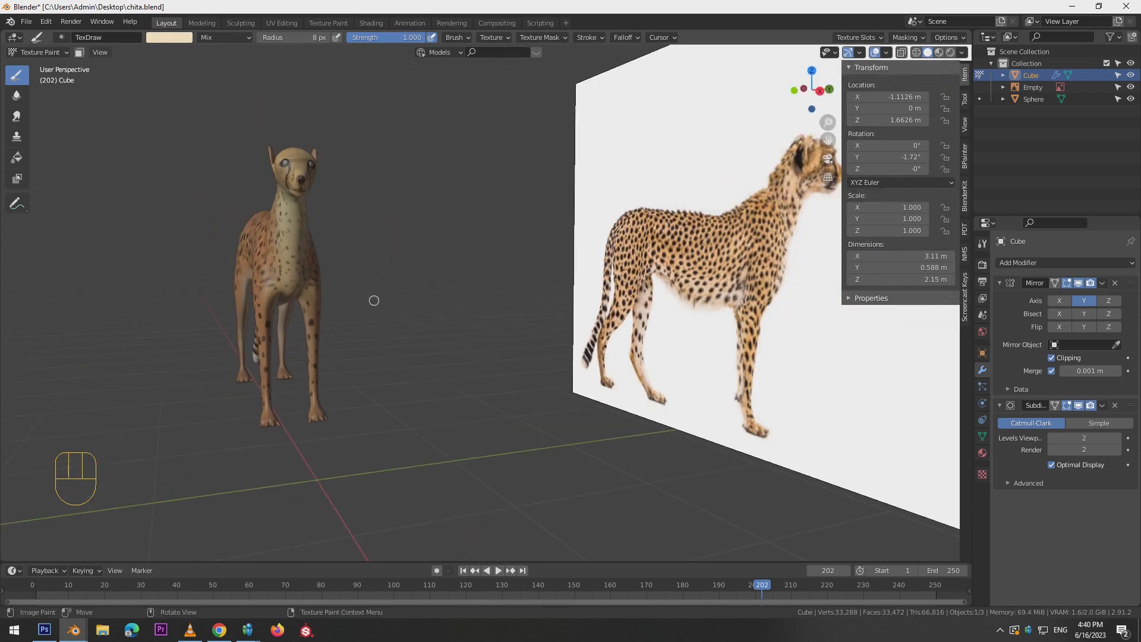
pyautogui.click(170, 38)
pyautogui.moveTo(187, 117); pyautogui.dragTo(189, 111)
pyautogui.press('[')
pyautogui.press('[')
pyautogui.press('[')
pyautogui.press('[')
pyautogui.moveTo(286, 205); pyautogui.dragTo(285, 208)
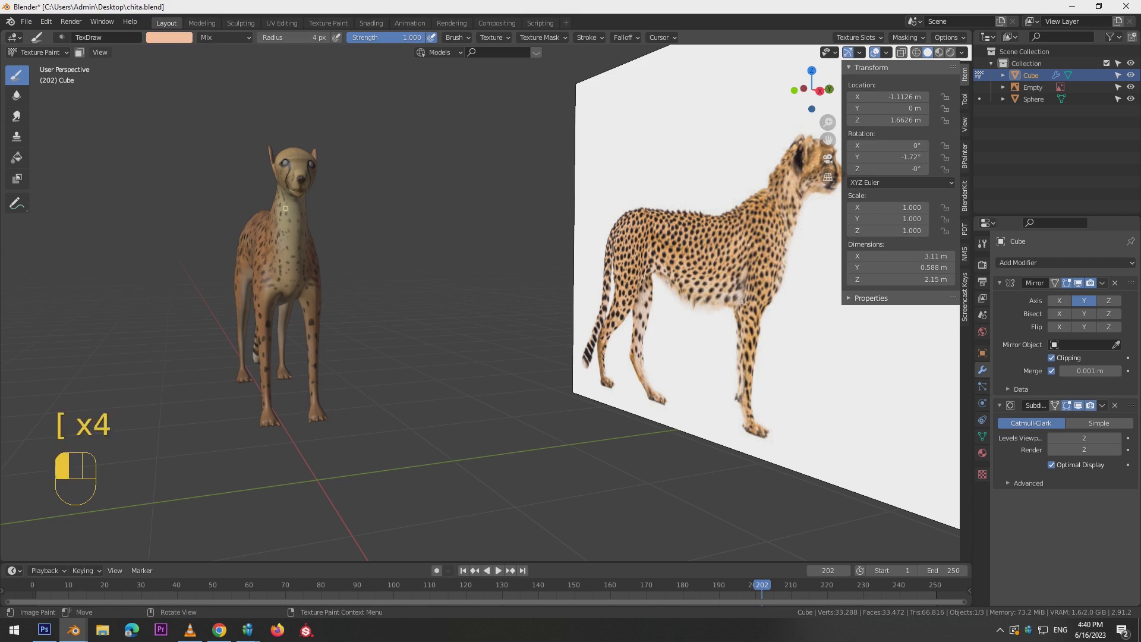
pyautogui.click(293, 233)
pyautogui.moveTo(292, 233); pyautogui.dragTo(368, 234, button='middle')
pyautogui.moveTo(137, 263); pyautogui.dragTo(137, 275)
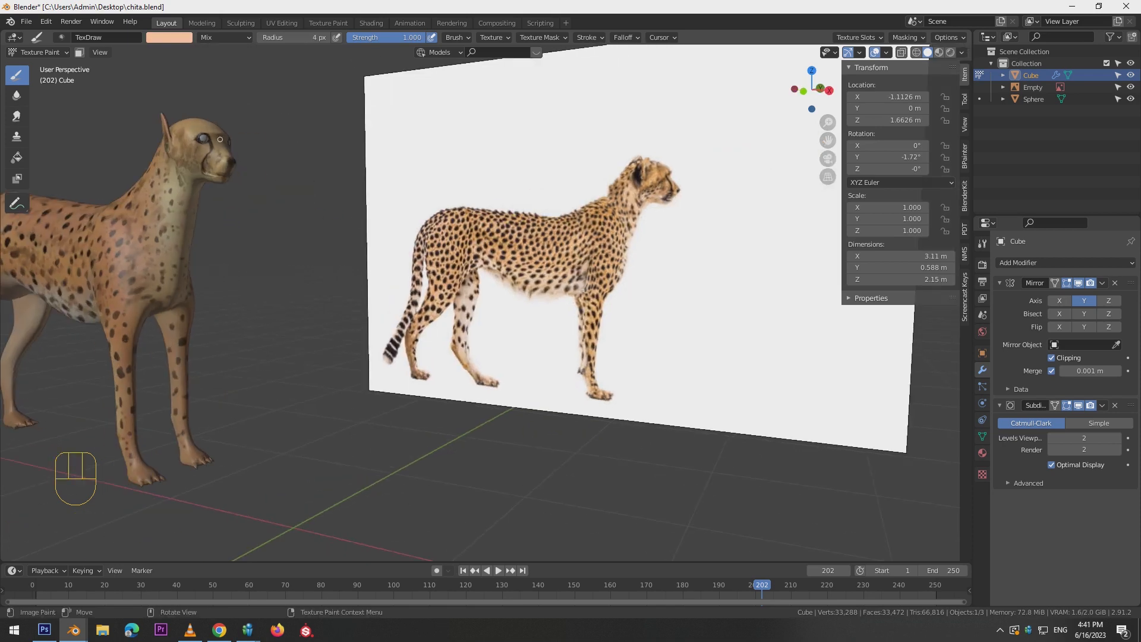
pyautogui.moveTo(253, 260); pyautogui.dragTo(228, 259, button='middle')
pyautogui.hotkey('ctrl', 'z')
pyautogui.moveTo(228, 259); pyautogui.dragTo(229, 265)
# From the front view, dab peach fur highlights along the belly and lower flank, reducing the brush to 2 px.
pyautogui.moveTo(381, 333); pyautogui.dragTo(415, 333, button='middle')
pyautogui.press('KP_1')
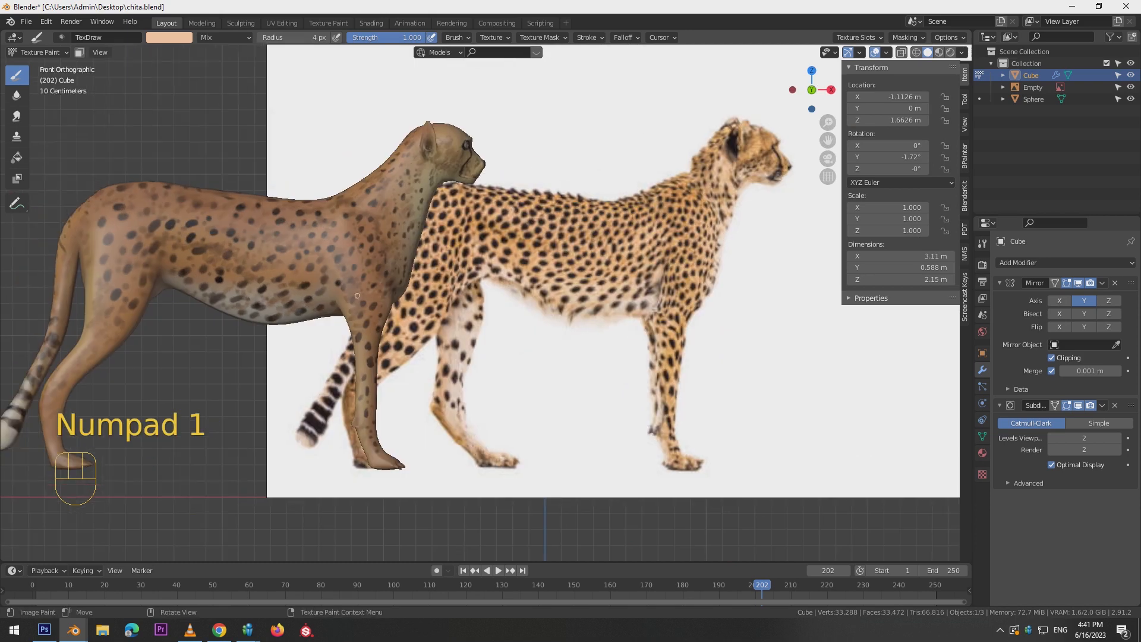
pyautogui.moveTo(290, 313); pyautogui.dragTo(290, 315)
pyautogui.click(202, 296)
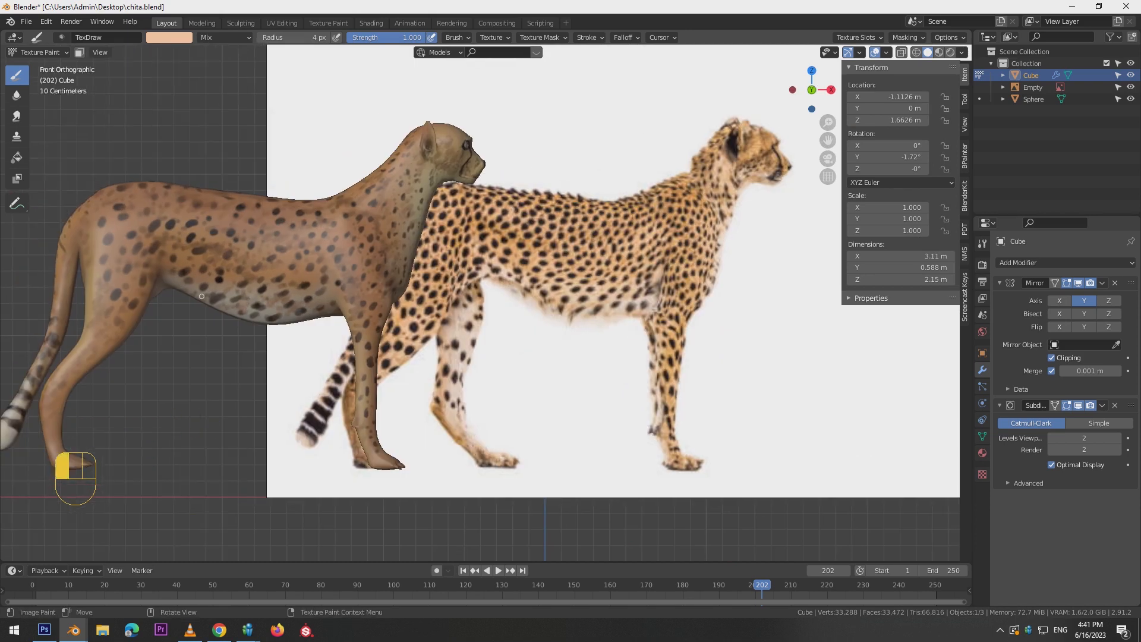
pyautogui.hotkey('ctrl', 'z')
pyautogui.press('[')
pyautogui.press('[')
pyautogui.click(326, 294)
# Set the brush to 3 px and add peach fur strokes on the flank, shoulder, neck and hind leg.
pyautogui.press(']')
pyautogui.moveTo(276, 232); pyautogui.dragTo(268, 237)
pyautogui.click(326, 242)
pyautogui.click(356, 287)
pyautogui.click(413, 226)
pyautogui.moveTo(390, 202); pyautogui.dragTo(380, 208)
pyautogui.click(135, 304)
pyautogui.click(91, 349)
pyautogui.keyDown('alt'); pyautogui.moveTo(95, 349); pyautogui.dragTo(376, 322); pyautogui.keyUp('alt')
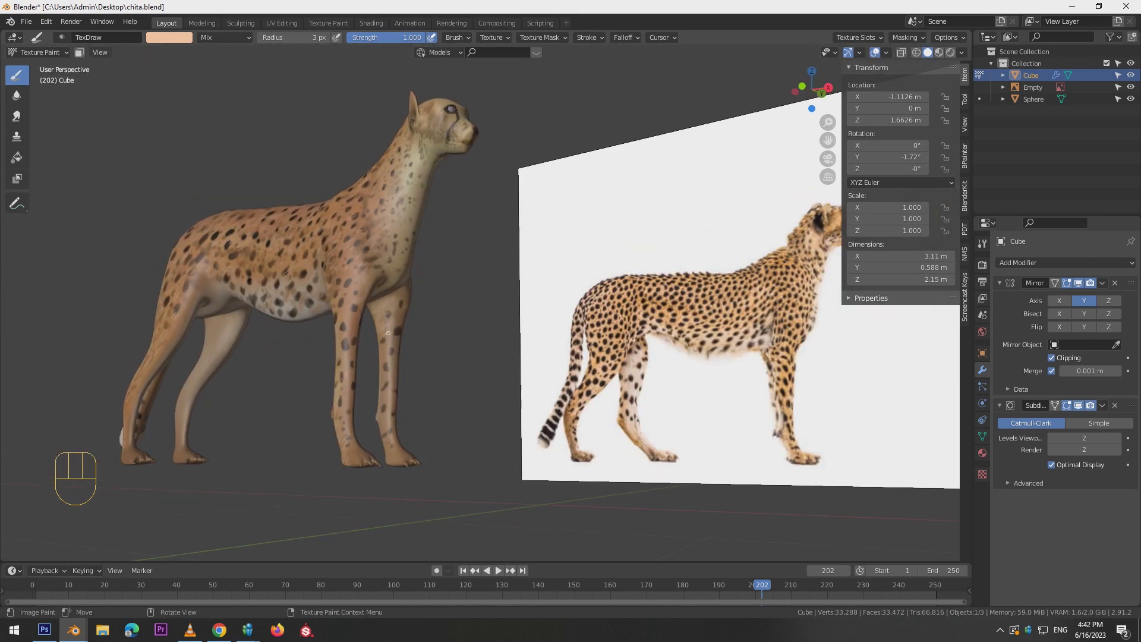
# Brush 3 px peach fur strokes on the inner side of the hind leg.
pyautogui.moveTo(225, 332); pyautogui.dragTo(204, 352)
pyautogui.keyDown('alt'); pyautogui.moveTo(179, 421); pyautogui.dragTo(416, 238); pyautogui.keyUp('alt')
pyautogui.press('KP_3')
pyautogui.hotkey('ctrl', '=')
pyautogui.hotkey('ctrl', '=')
pyautogui.press('space')
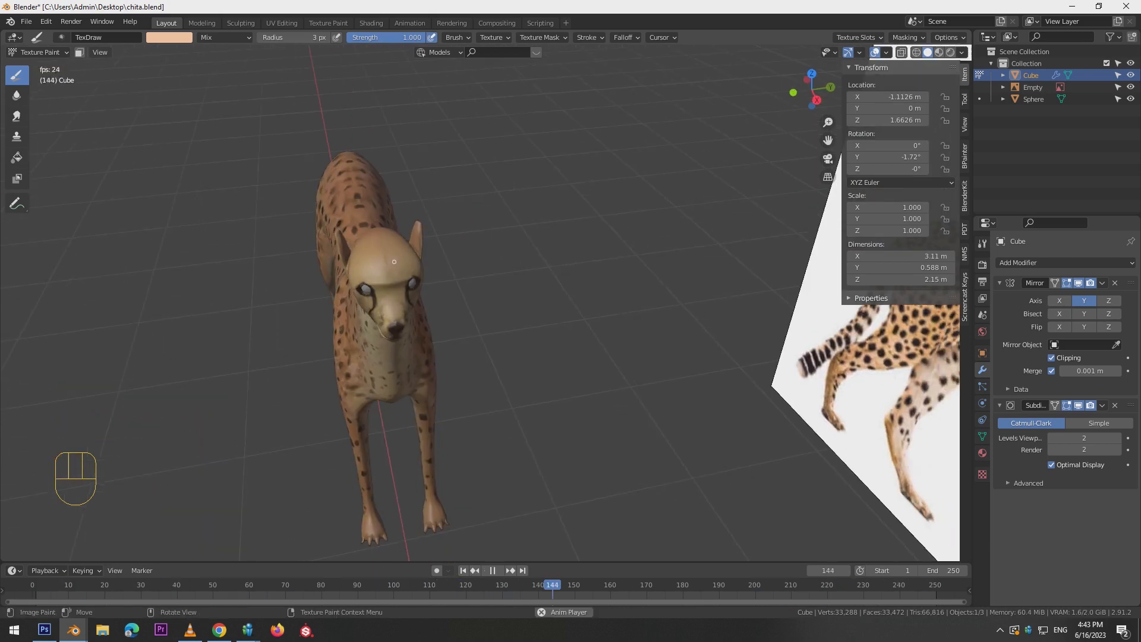
pyautogui.press('space')
# Change the colour to pale yellow, shrink the brush to 1 px and draw fine fur strokes on the head, undoing unwanted ones.
pyautogui.click(171, 38)
pyautogui.click(189, 99)
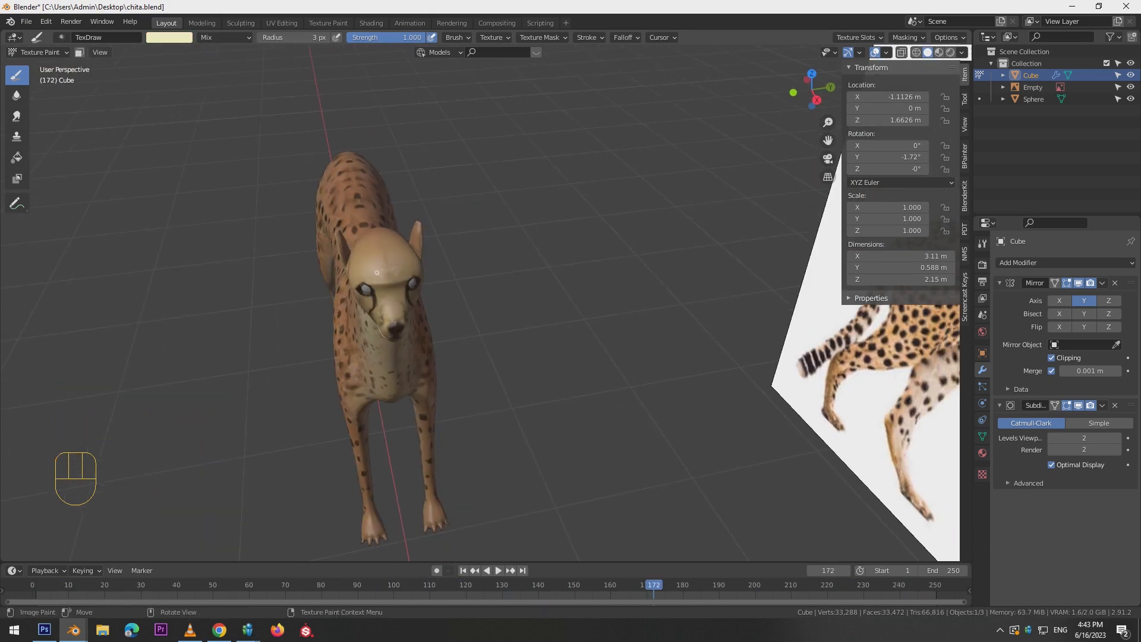
pyautogui.press('[')
pyautogui.press('[')
pyautogui.hotkey('ctrl', 'z')
pyautogui.hotkey('ctrl', 'z')
pyautogui.hotkey('ctrl', 'z')
pyautogui.hotkey('ctrl', 'z')
pyautogui.hotkey('ctrl', 'z')
pyautogui.hotkey('ctrl', 'z')
pyautogui.hotkey('ctrl', 'z')
pyautogui.hotkey('ctrl', 'z')
pyautogui.hotkey('ctrl', 'z')
pyautogui.hotkey('ctrl', 'z')
pyautogui.hotkey('ctrl', 'z')
pyautogui.hotkey('ctrl', 'z')
pyautogui.hotkey('ctrl', 'z')
pyautogui.hotkey('ctrl', 'z')
pyautogui.keyDown('alt'); pyautogui.moveTo(366, 265); pyautogui.dragTo(472, 293); pyautogui.keyUp('alt')
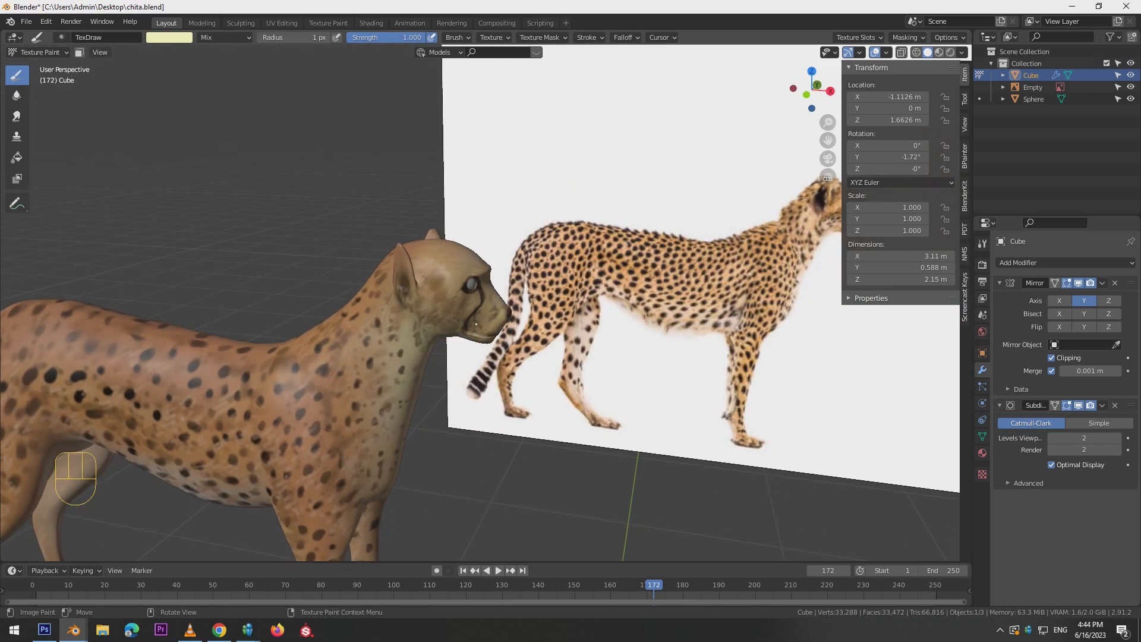
pyautogui.scroll(-2, 476, 323)
pyautogui.keyDown('alt'); pyautogui.moveTo(475, 324); pyautogui.dragTo(388, 304); pyautogui.keyUp('alt')
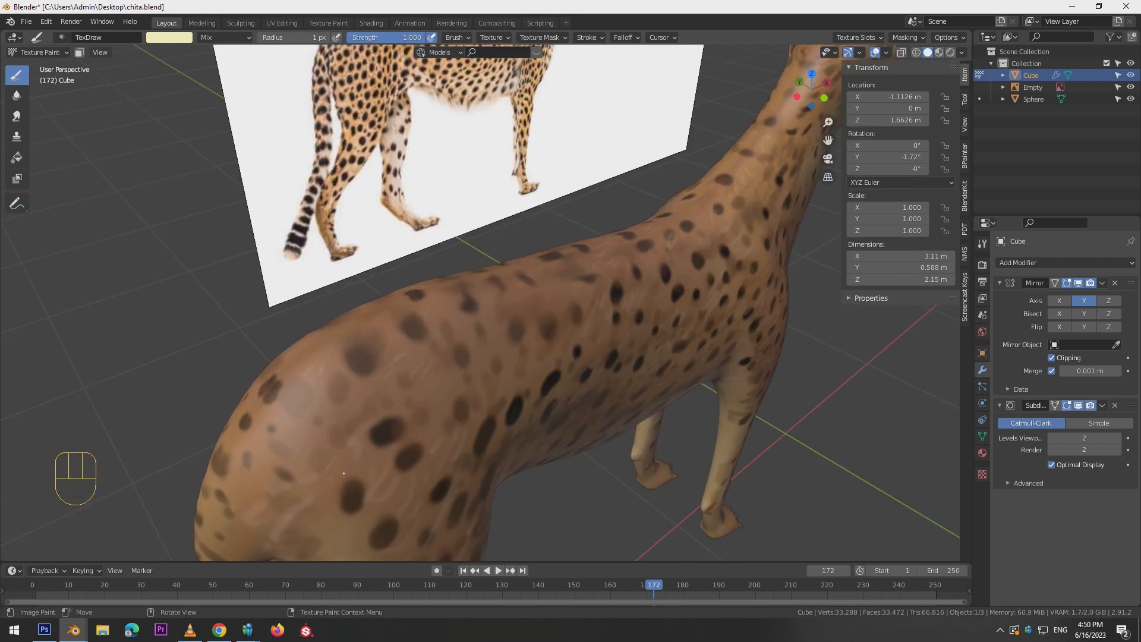
pyautogui.press('space')
pyautogui.press('space')
pyautogui.press('space')
pyautogui.press('space')
pyautogui.press('space')
pyautogui.press('space')
pyautogui.press('space')
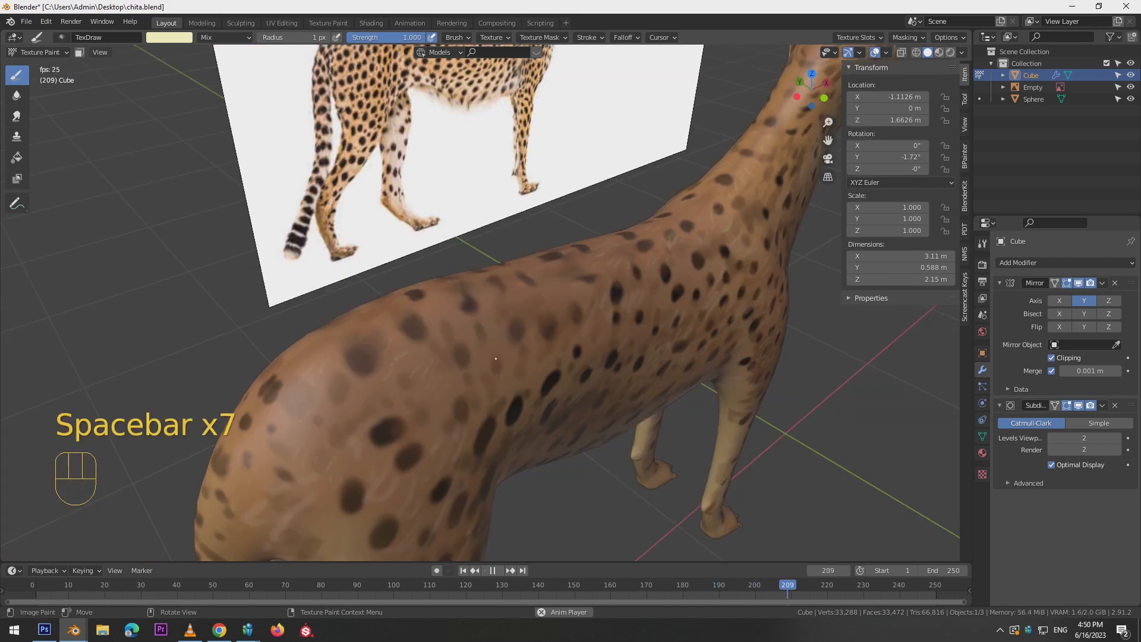
pyautogui.press('space')
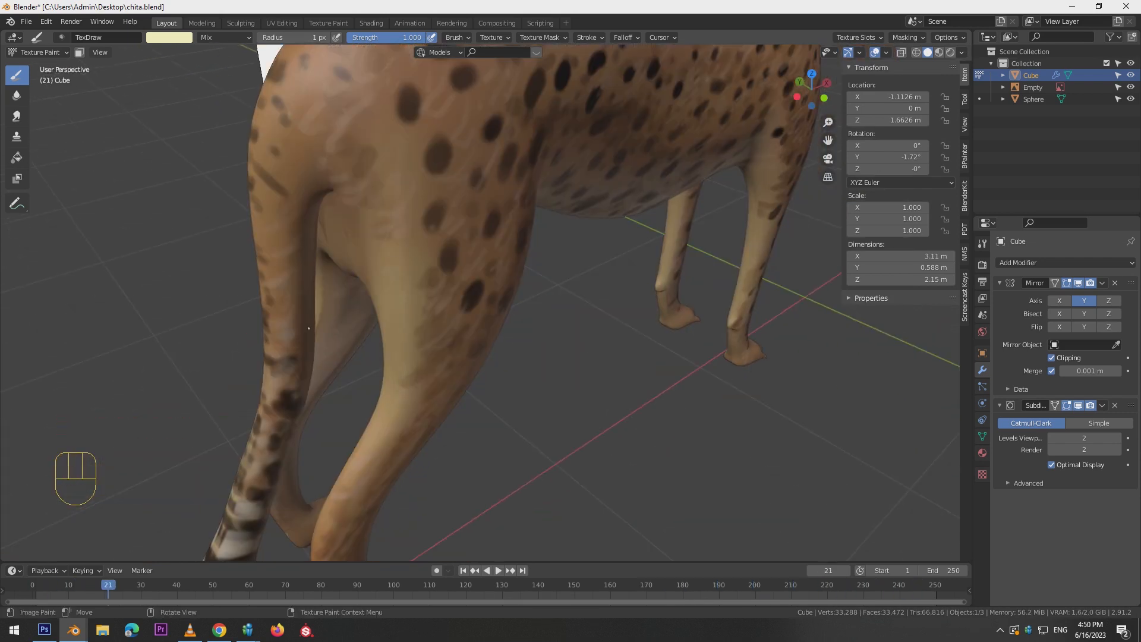
pyautogui.press('space')
pyautogui.press('space')
pyautogui.press('KP_1')
pyautogui.press('space')
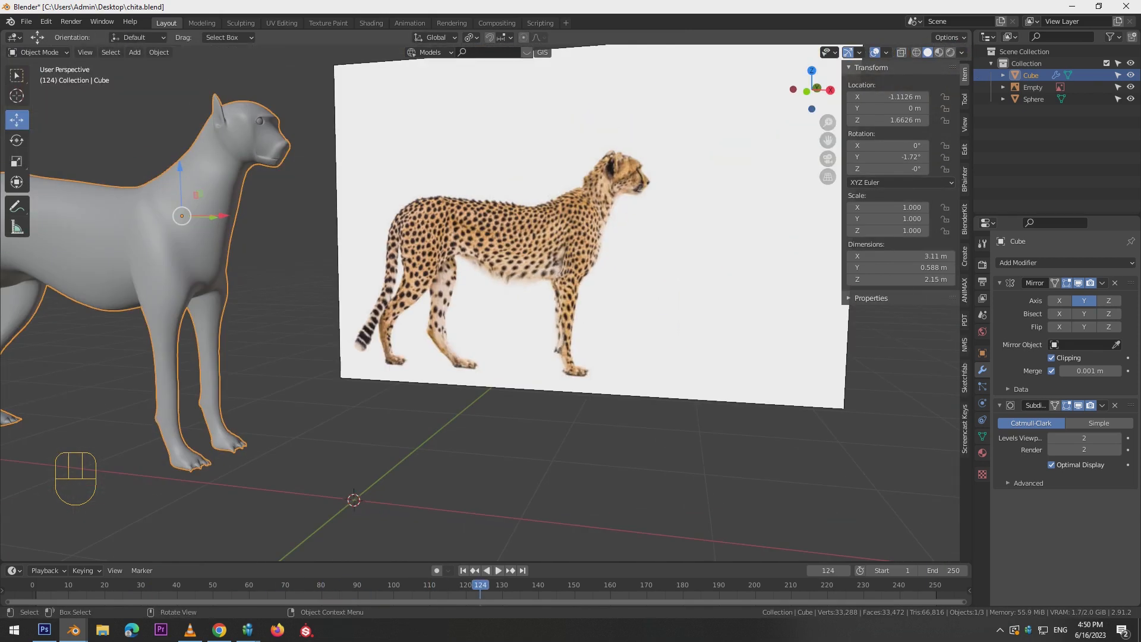
# In Object Mode, select the eye sphere together with the cheetah body and join them into one object.
pyautogui.click(40, 52)
pyautogui.click(43, 131)
pyautogui.click(39, 52)
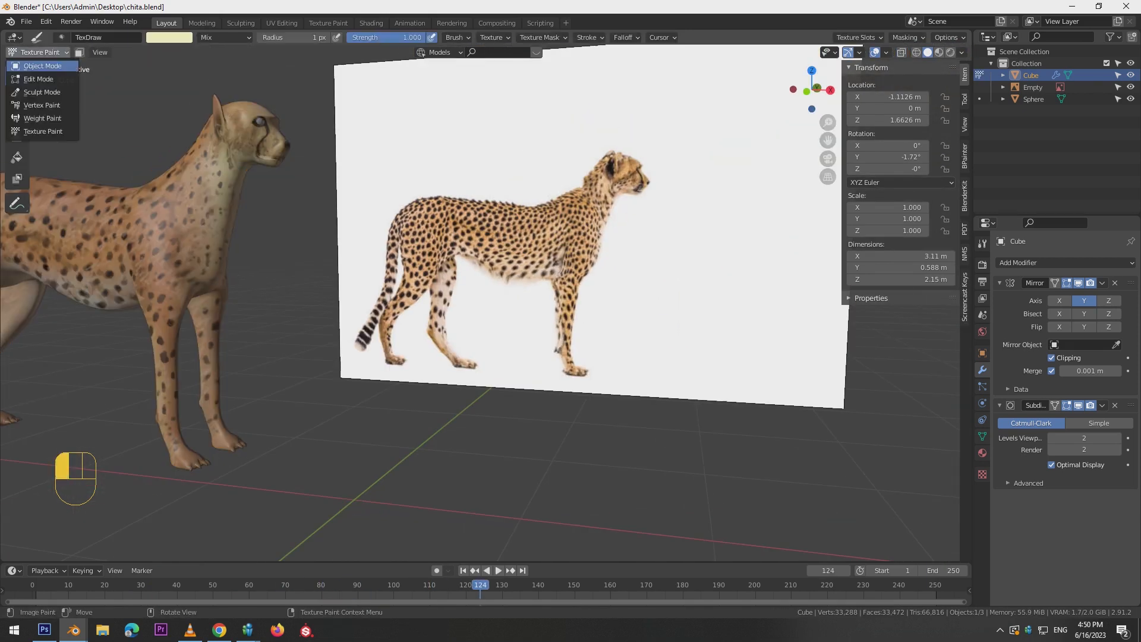
pyautogui.click(42, 66)
pyautogui.click(259, 122)
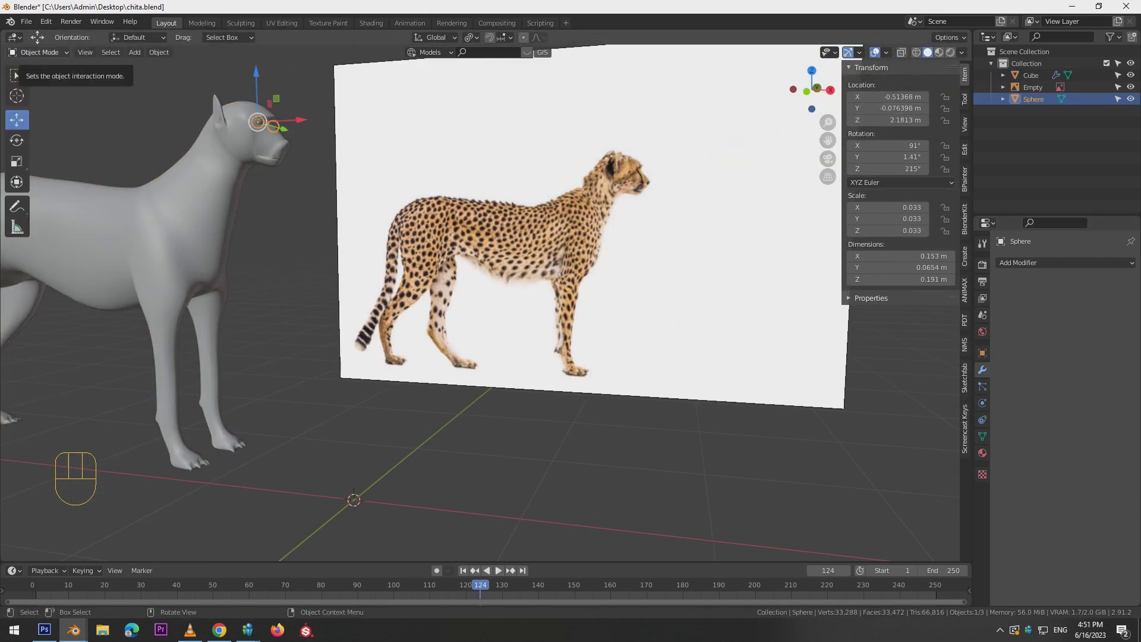
pyautogui.keyDown('shift'); pyautogui.click(226, 178); pyautogui.keyUp('shift')
pyautogui.hotkey('ctrl', 'j')
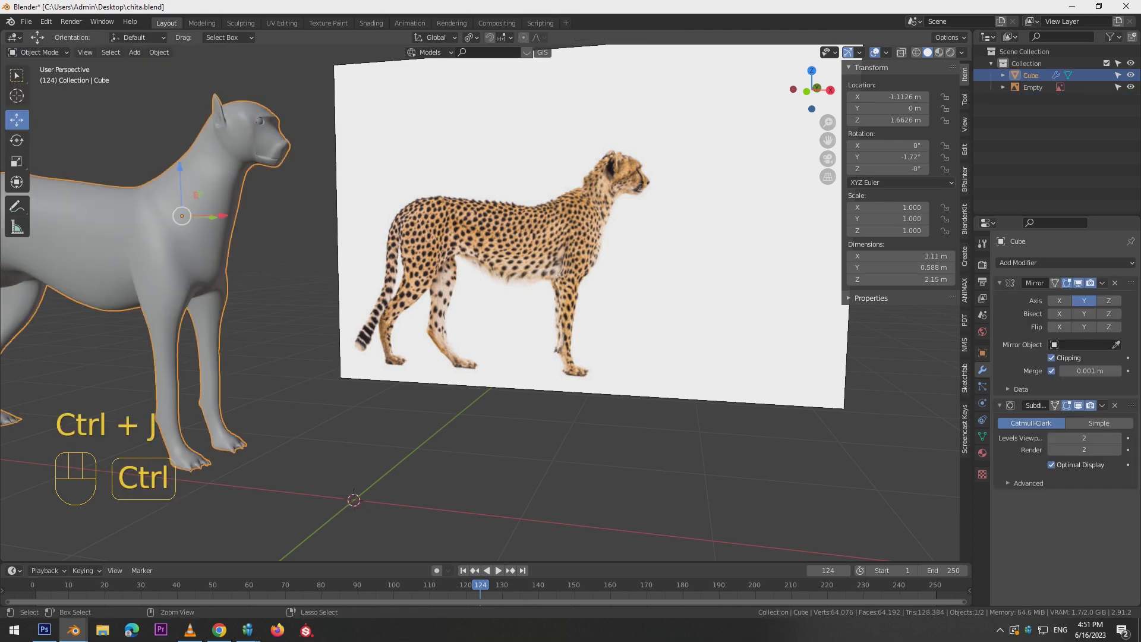
# Return to Texture Paint mode and set Material.001's Metallic to 0.649 and Roughness to 0.887.
pyautogui.click(40, 52)
pyautogui.click(43, 130)
pyautogui.keyDown('alt'); pyautogui.moveTo(511, 279); pyautogui.dragTo(357, 287, button='middle'); pyautogui.keyUp('alt')
pyautogui.scroll(3, 435, 288)
pyautogui.keyDown('alt'); pyautogui.scroll(1, 435, 288); pyautogui.keyUp('alt')
pyautogui.keyDown('alt'); pyautogui.moveTo(435, 287); pyautogui.dragTo(490, 288, button='middle'); pyautogui.keyUp('alt')
pyautogui.click(982, 453)
pyautogui.moveTo(1070, 542); pyautogui.dragTo(1102, 542)
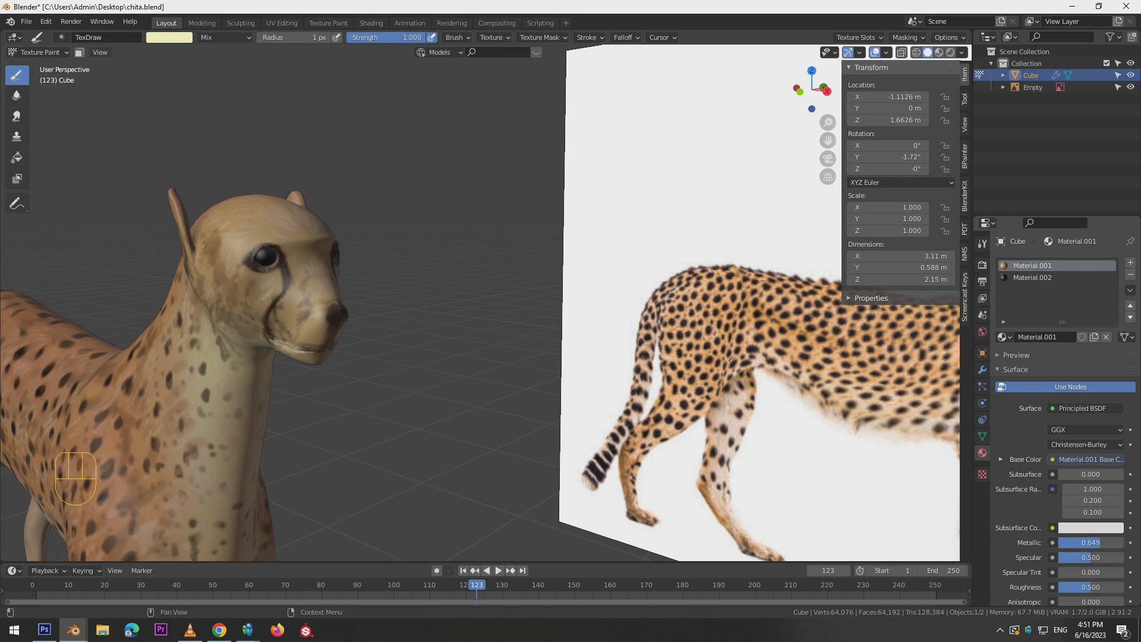
pyautogui.moveTo(1075, 587); pyautogui.dragTo(1106, 587)
pyautogui.hotkey('ctrl', 'z')
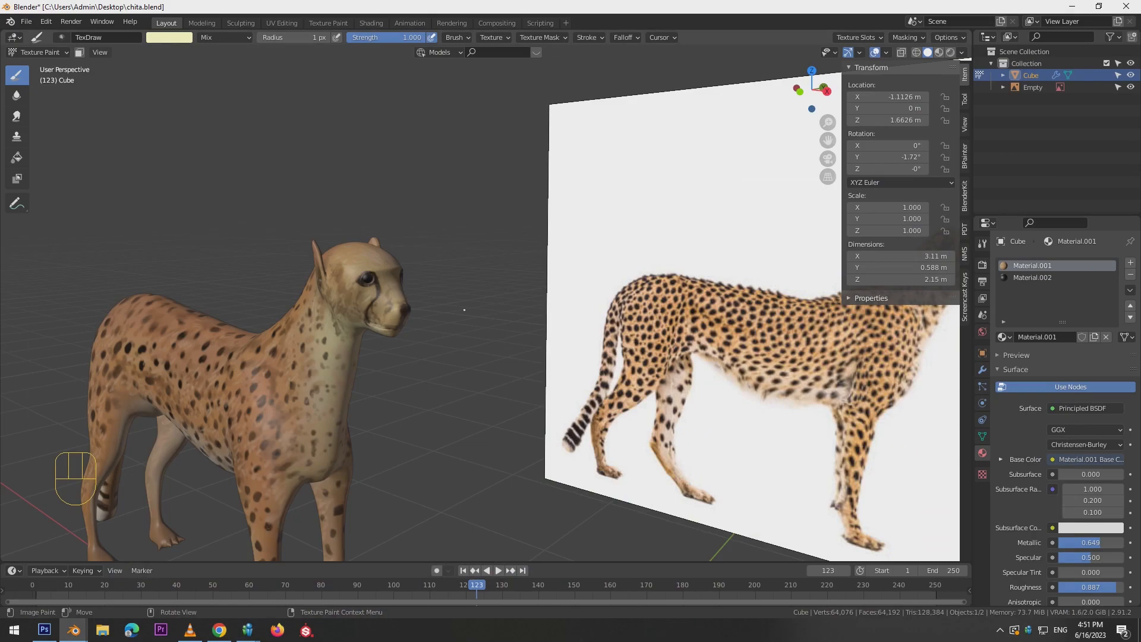
# Change the paint colour to orange, set the brush to 2 px and paint the iris on the eye.
pyautogui.scroll(4, 464, 310)
pyautogui.click(170, 38)
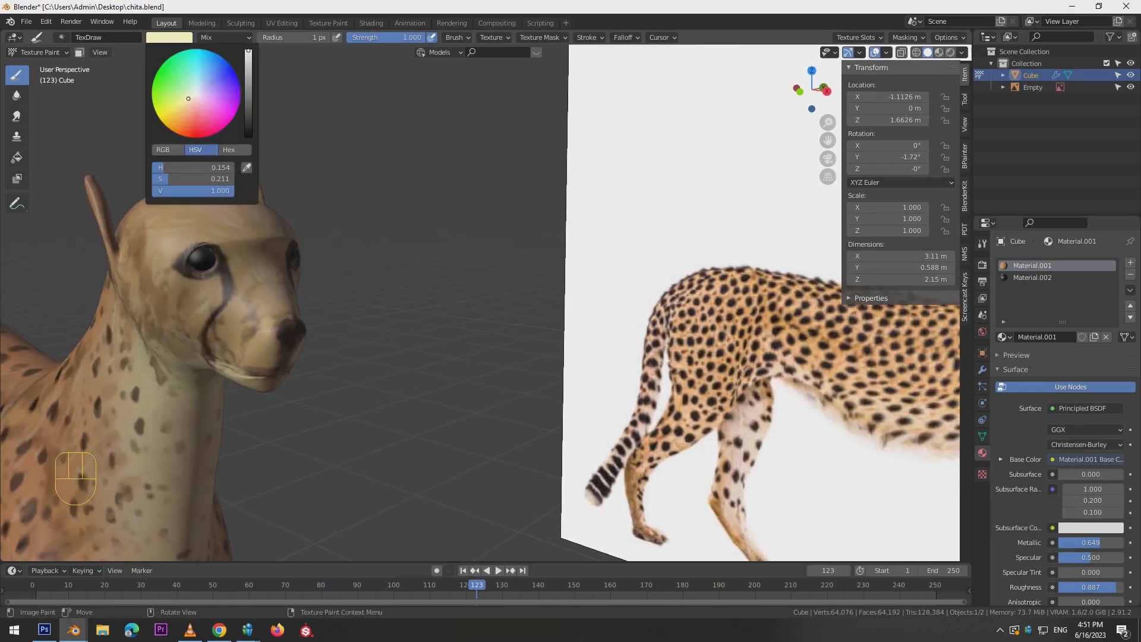
pyautogui.moveTo(190, 118); pyautogui.dragTo(183, 118)
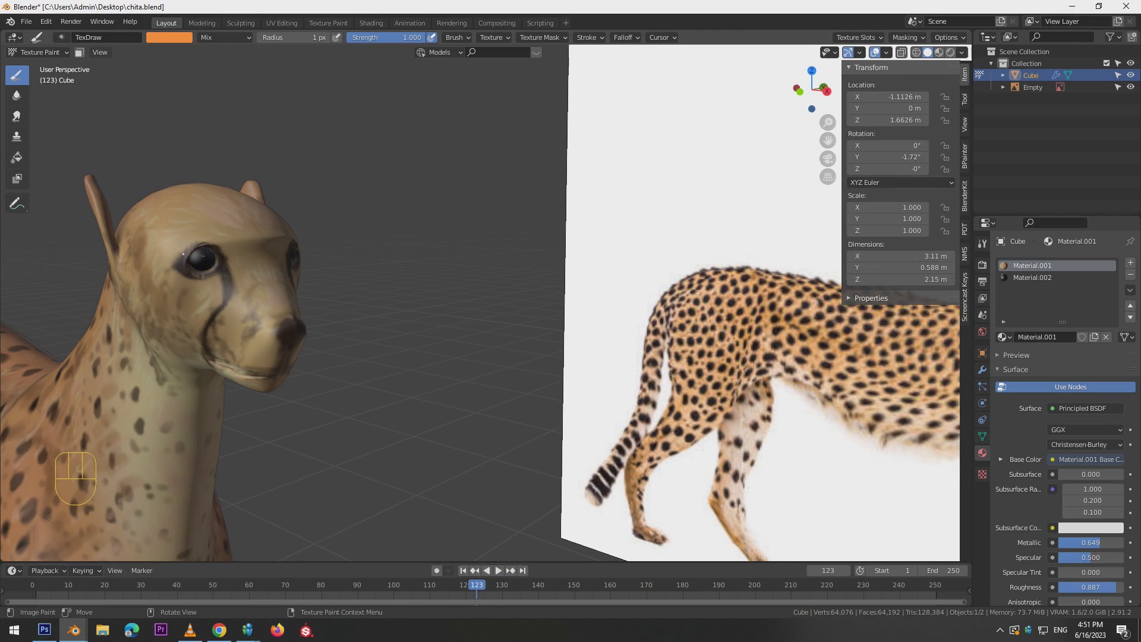
pyautogui.press('f')
pyautogui.click(184, 254)
pyautogui.click(200, 261)
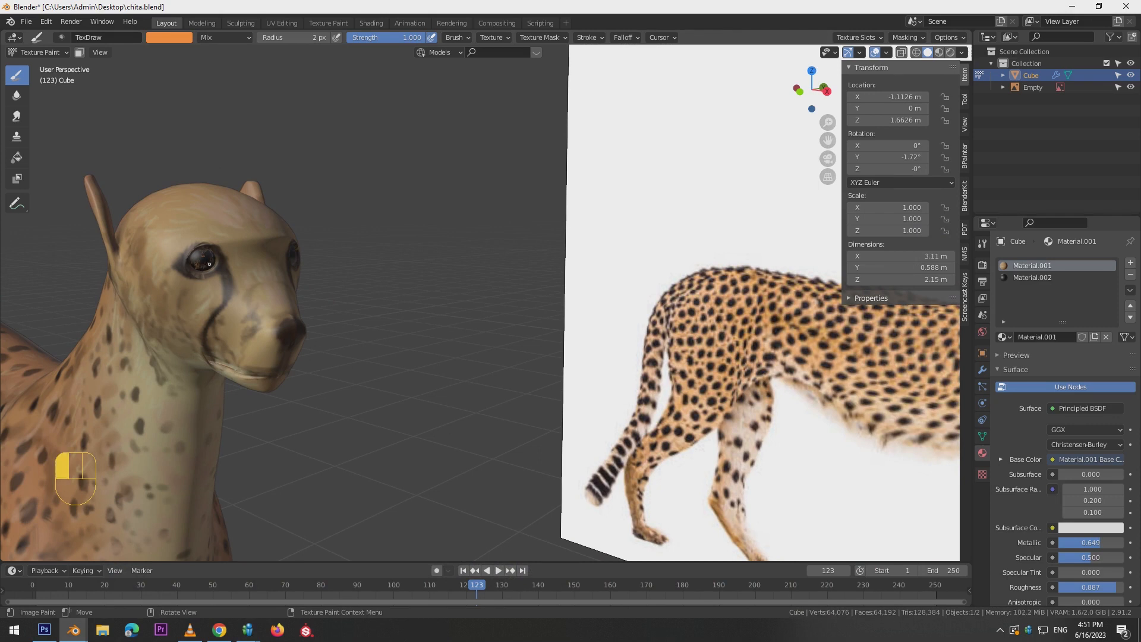
pyautogui.moveTo(209, 264); pyautogui.dragTo(202, 266)
pyautogui.press('f')
pyautogui.click(205, 261)
pyautogui.click(204, 257)
# Darken the colour to black, enlarge the brush to 8 px and dab the pupil in the eye, undoing the unwanted dab.
pyautogui.click(169, 38)
pyautogui.moveTo(248, 72); pyautogui.dragTo(249, 137)
pyautogui.press(']')
pyautogui.press(']')
pyautogui.press(']')
pyautogui.press(']')
pyautogui.click(204, 258)
pyautogui.press(']')
pyautogui.press(']')
pyautogui.click(202, 256)
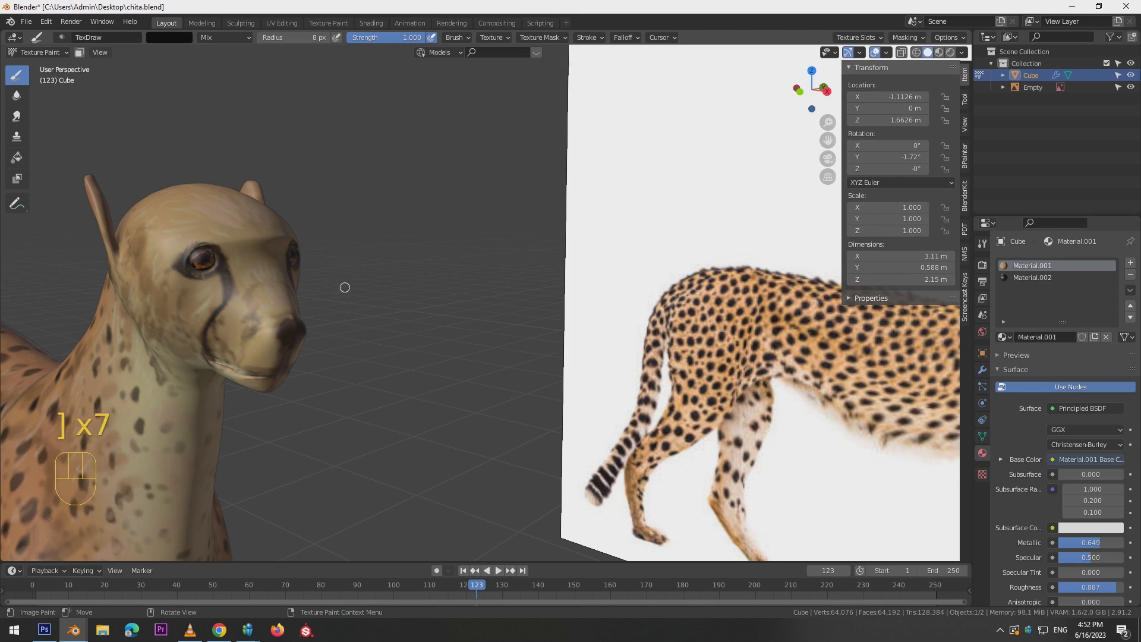
pyautogui.keyDown('alt'); pyautogui.moveTo(347, 285); pyautogui.dragTo(291, 283); pyautogui.keyUp('alt')
pyautogui.hotkey('ctrl', 'z')
pyautogui.keyDown('alt'); pyautogui.moveTo(175, 271); pyautogui.dragTo(294, 255); pyautogui.keyUp('alt')
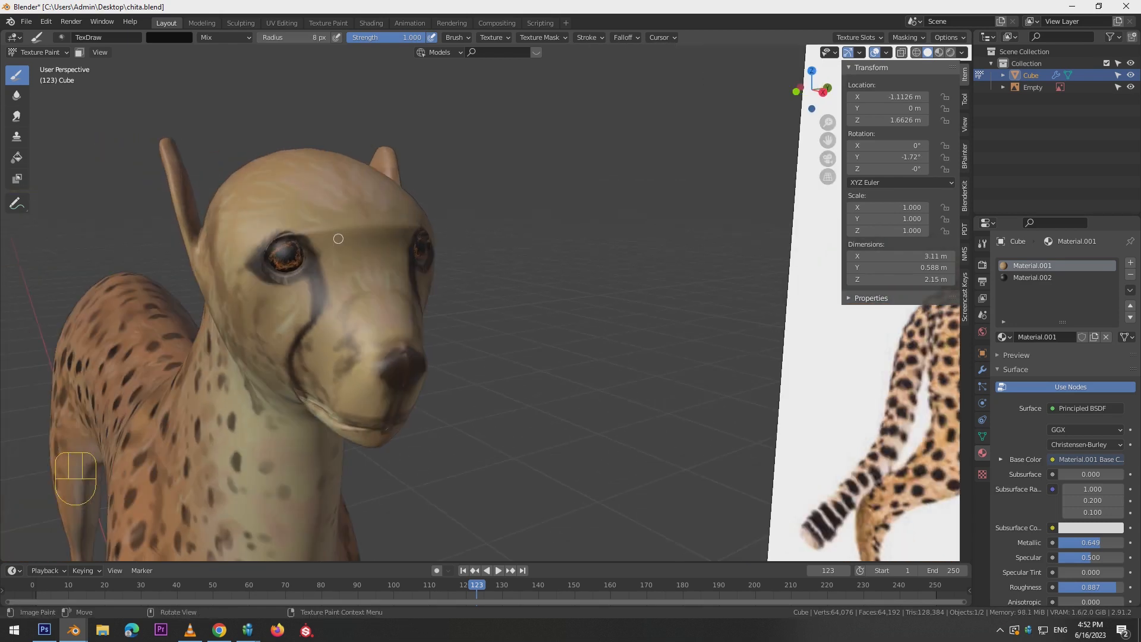
# Touch up the iris with a 5 px orange-brown brush and sample black as the paint colour.
pyautogui.click(169, 37)
pyautogui.moveTo(248, 135); pyautogui.dragTo(249, 74)
pyautogui.press('[')
pyautogui.press('[')
pyautogui.press('[')
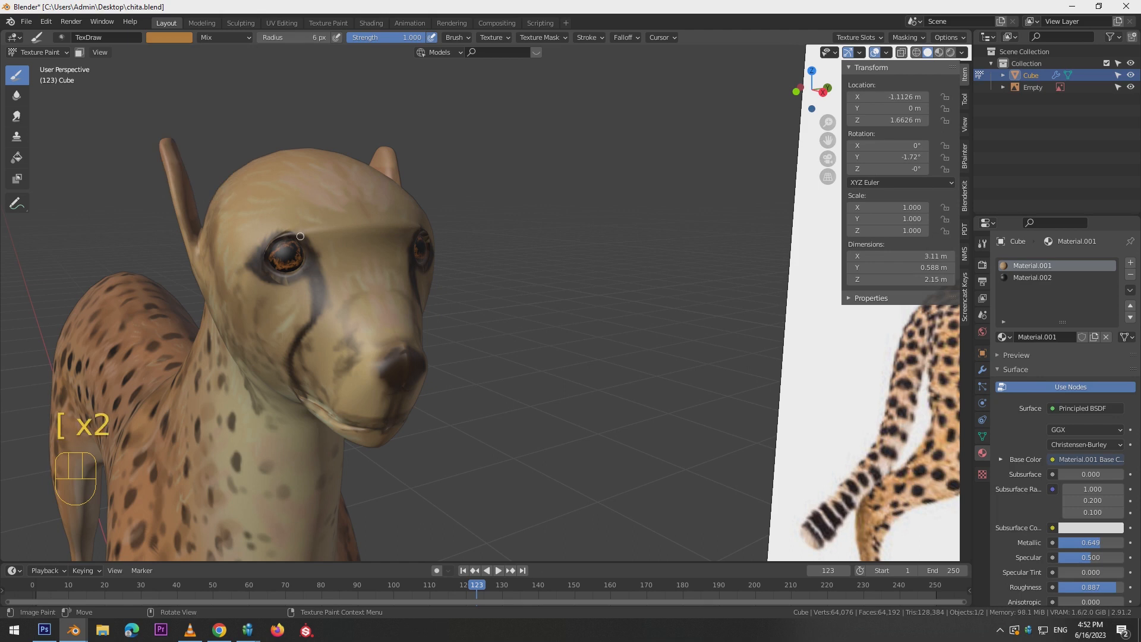
pyautogui.moveTo(299, 262)
pyautogui.mouseDown()
pyautogui.moveTo(275, 261)
pyautogui.moveTo(297, 254)
pyautogui.mouseUp()
pyautogui.press('s')
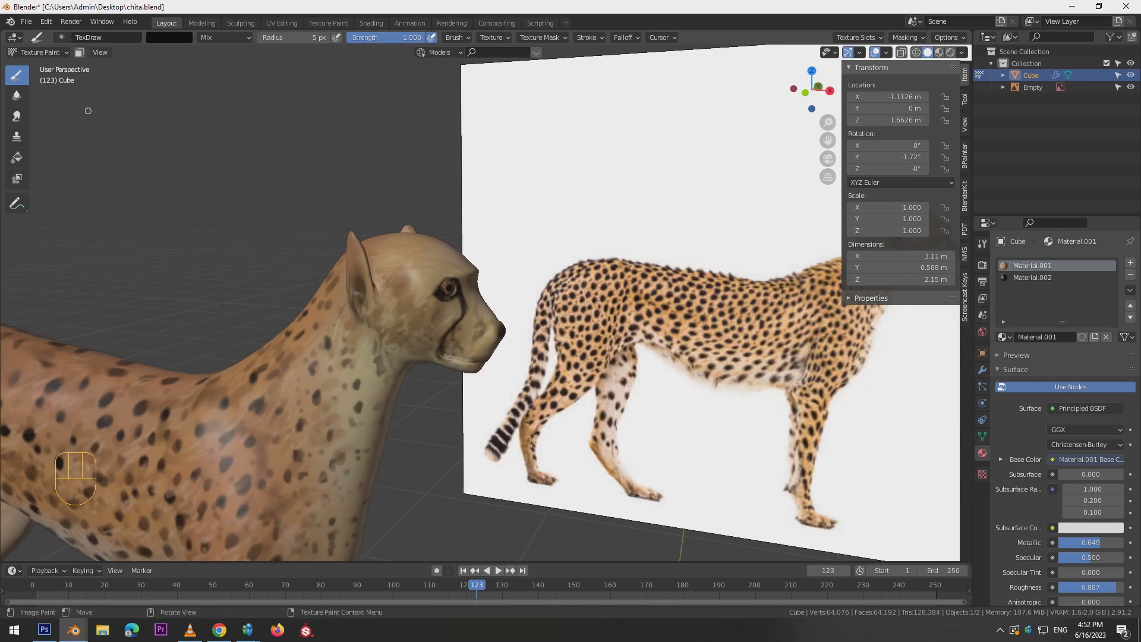
# Switch to Object Mode with Material Preview shading and set the material's Metallic and Roughness to 1.000.
pyautogui.hotkey('ctrl', 'Tab')
pyautogui.click(938, 52)
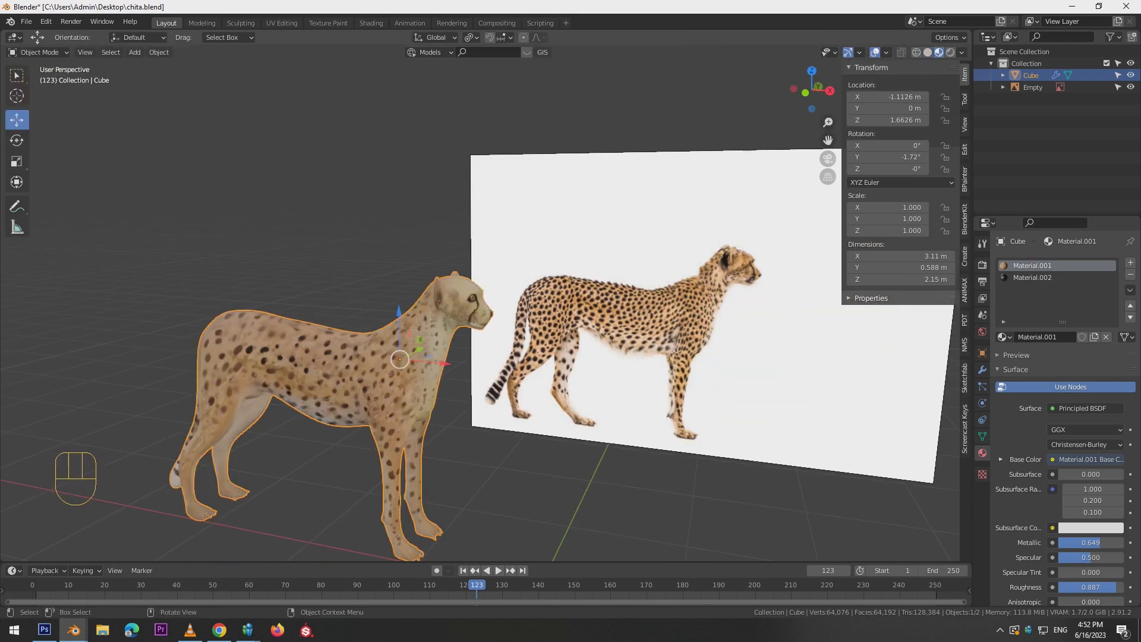
pyautogui.keyDown('alt'); pyautogui.moveTo(594, 309); pyautogui.dragTo(469, 306, button='middle'); pyautogui.keyUp('alt')
pyautogui.moveTo(1097, 543); pyautogui.dragTo(1120, 542)
pyautogui.keyDown('alt'); pyautogui.moveTo(476, 321); pyautogui.dragTo(641, 256, button='middle'); pyautogui.keyUp('alt')
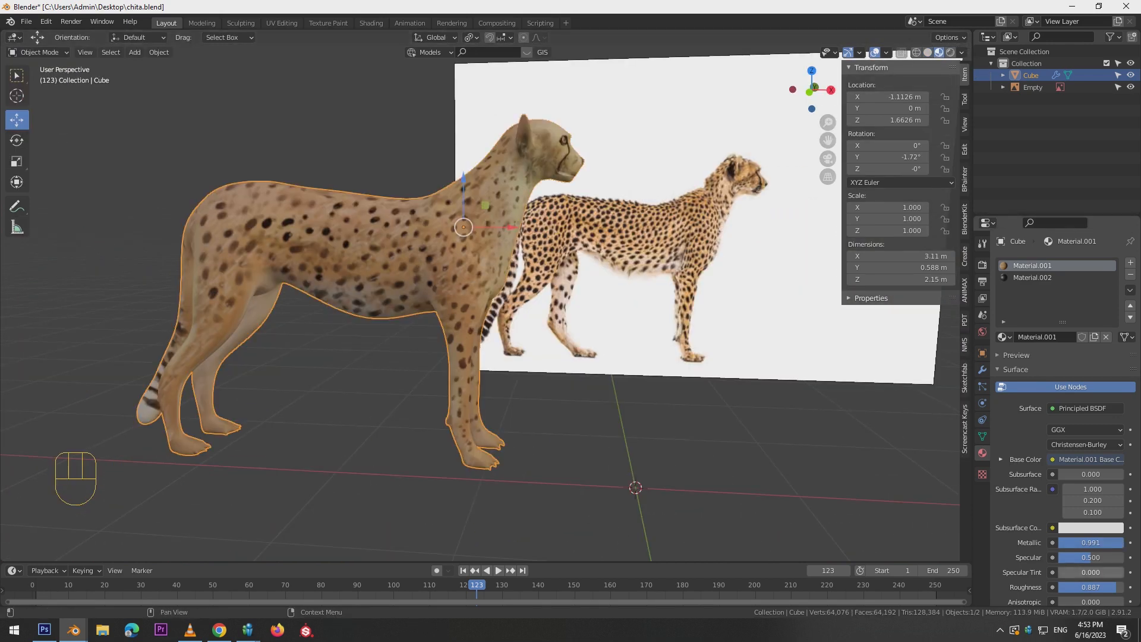
pyautogui.moveTo(1093, 587); pyautogui.dragTo(1117, 587)
pyautogui.moveTo(535, 321); pyautogui.dragTo(466, 315, button='middle')
pyautogui.moveTo(1099, 587); pyautogui.dragTo(1120, 587)
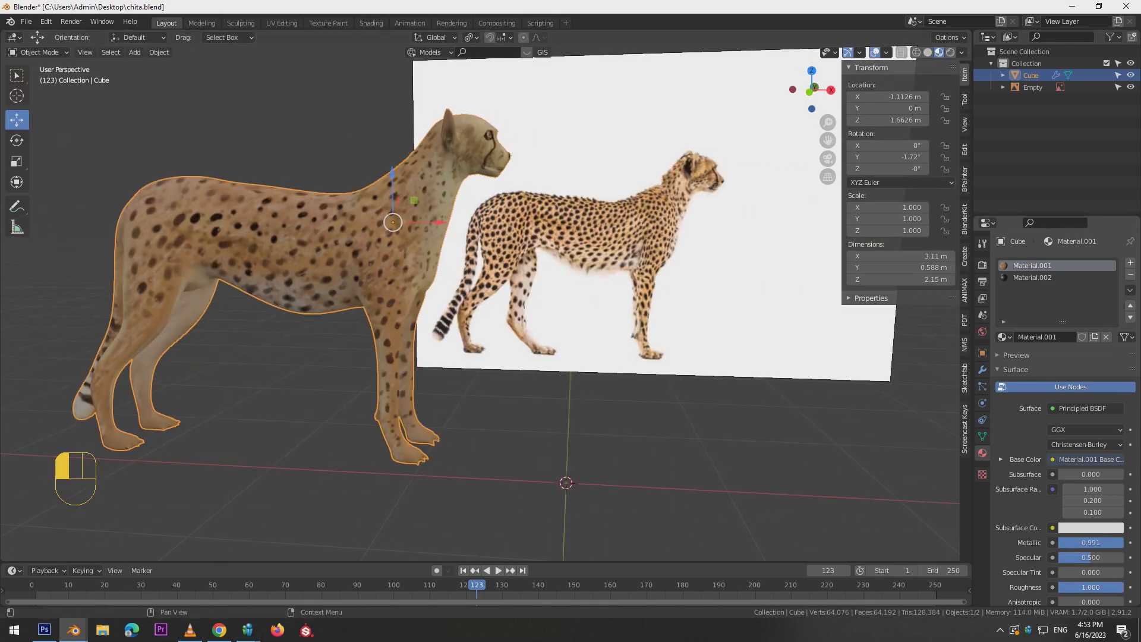
pyautogui.moveTo(535, 309); pyautogui.dragTo(493, 312, button='middle')
pyautogui.moveTo(1099, 543); pyautogui.dragTo(1119, 542)
# Hide the reference image and, from the front view, move the cheetah to X 0.94123 m and Z 1.5481 m.
pyautogui.click(654, 464)
pyautogui.click(1130, 87)
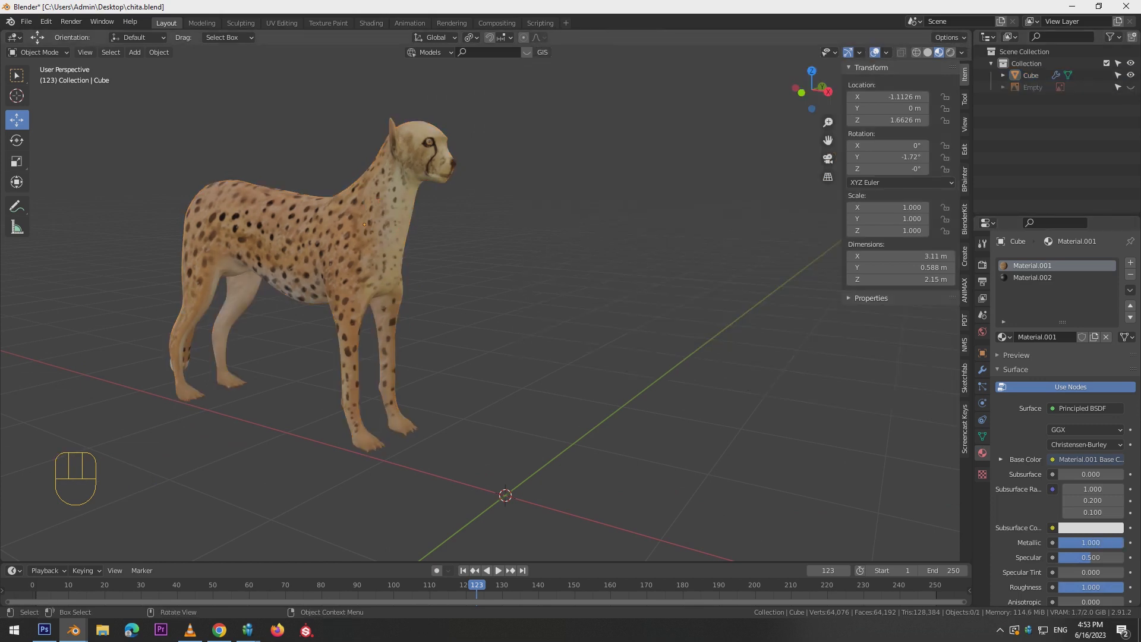
pyautogui.press('KP_1')
pyautogui.click(333, 235)
pyautogui.moveTo(386, 225); pyautogui.dragTo(545, 224)
pyautogui.moveTo(499, 180); pyautogui.dragTo(498, 189)
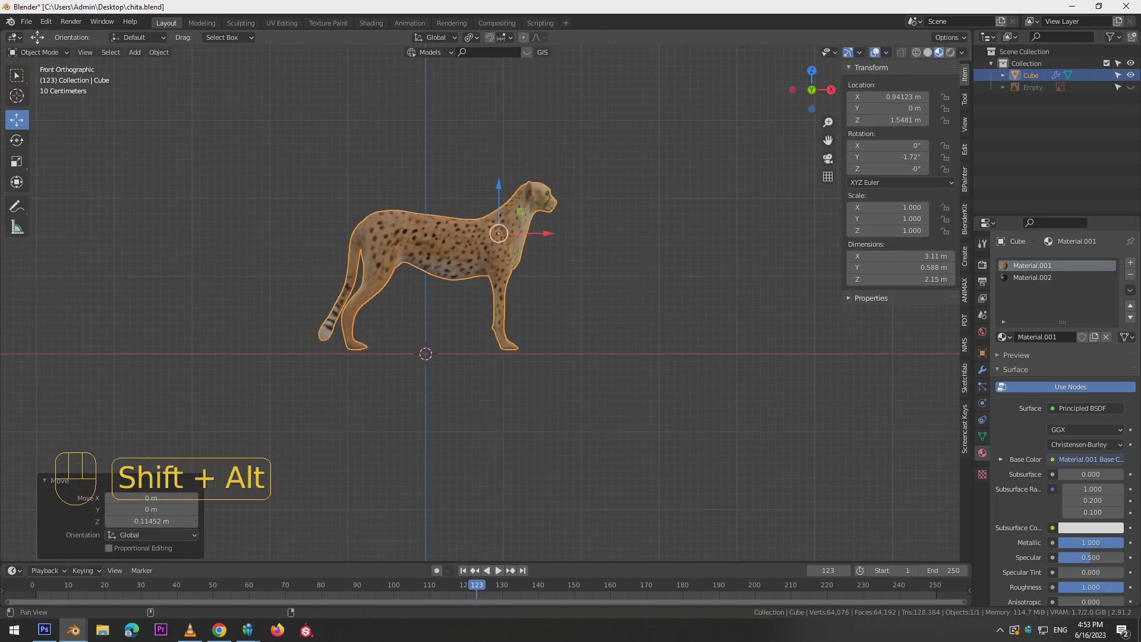
# Deselect the model, save the file and return to Texture Paint mode.
pyautogui.keyDown('shift'); pyautogui.moveTo(534, 321); pyautogui.dragTo(462, 350, button='middle'); pyautogui.keyUp('shift')
pyautogui.click(571, 380)
pyautogui.hotkey('ctrl', 's')
pyautogui.moveTo(535, 321)
pyautogui.mouseDown(button='middle')
pyautogui.moveTo(440, 338)
pyautogui.moveTo(553, 329)
pyautogui.mouseUp(button='middle')
pyautogui.click(42, 52)
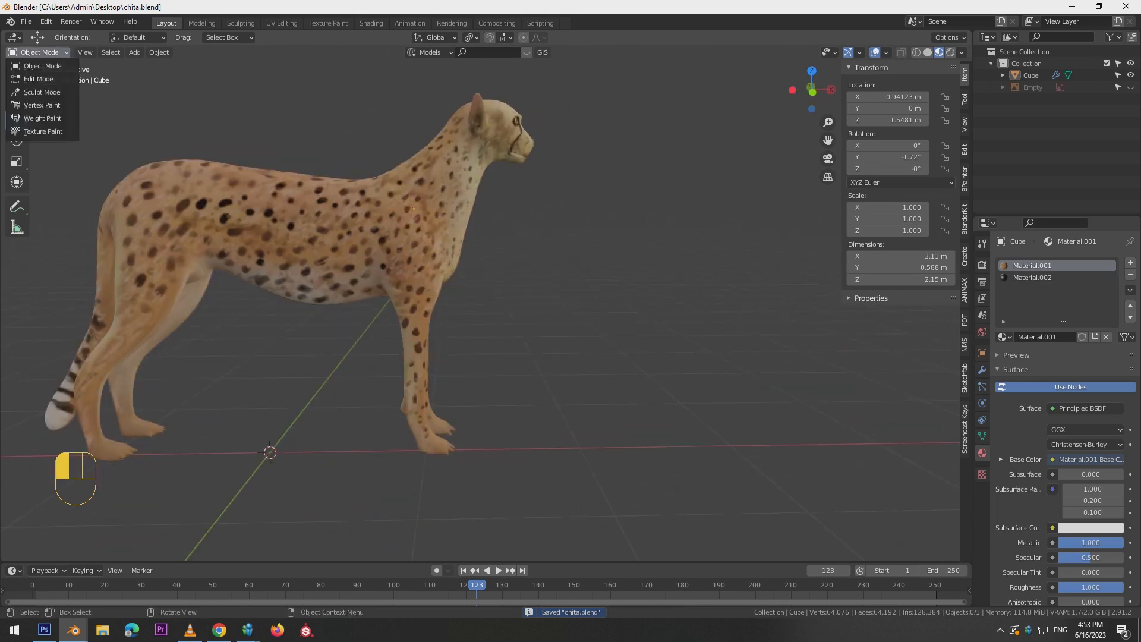
pyautogui.click(42, 131)
pyautogui.moveTo(198, 206); pyautogui.dragTo(204, 203)
pyautogui.hotkey('ctrl', 'z')
pyautogui.hotkey('ctrl', 'z')
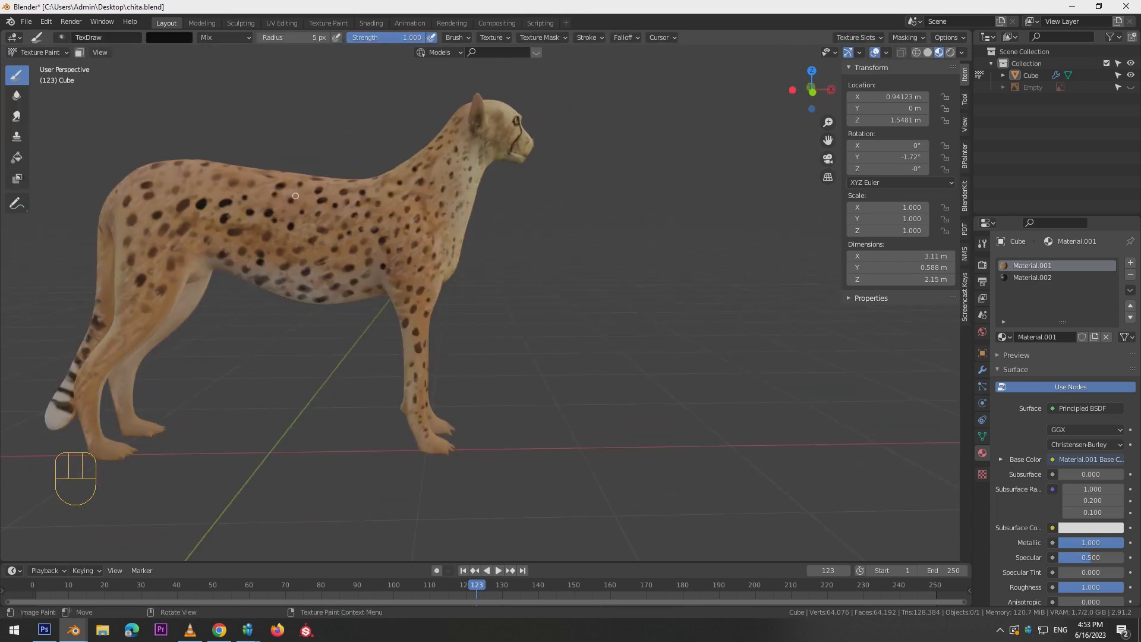
# Sample dark brown from a flank spot and dab 5 px spots over the rump and rear back, undoing an unwanted one.
pyautogui.click(168, 37)
pyautogui.click(247, 167)
pyautogui.click(185, 204)
pyautogui.click(203, 203)
pyautogui.click(233, 183)
pyautogui.hotkey('ctrl', 'z')
pyautogui.click(211, 188)
pyautogui.click(196, 182)
pyautogui.click(171, 176)
pyautogui.click(110, 206)
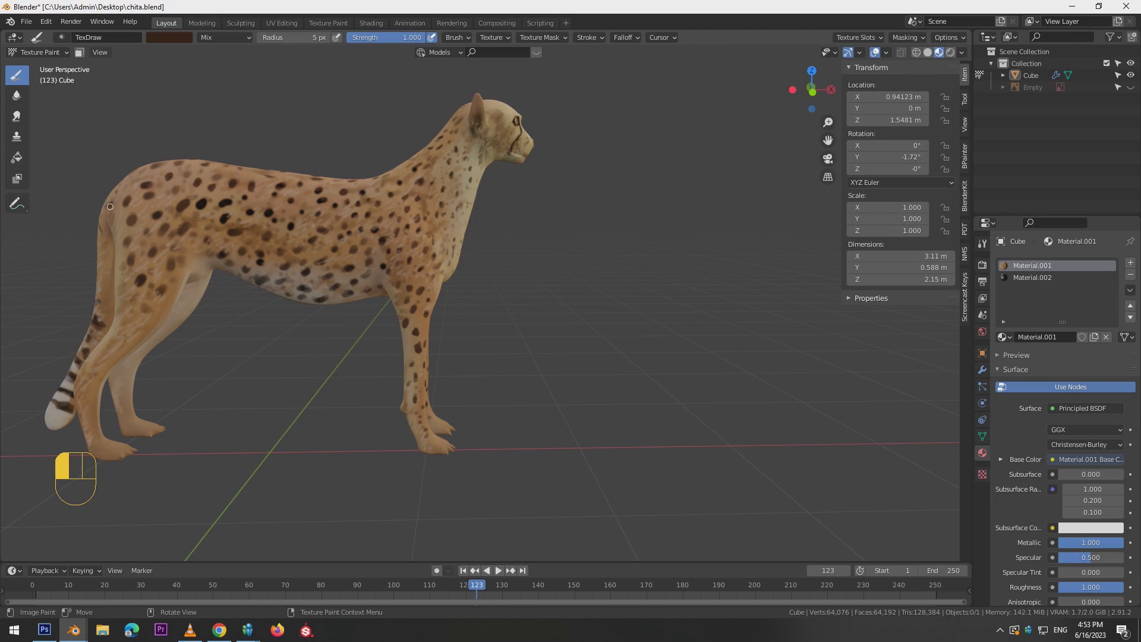
# From the rear side, dab dark brown spots on the thigh and upper rump, undoing the last unwanted spot.
pyautogui.moveTo(136, 279); pyautogui.dragTo(152, 306, button='middle')
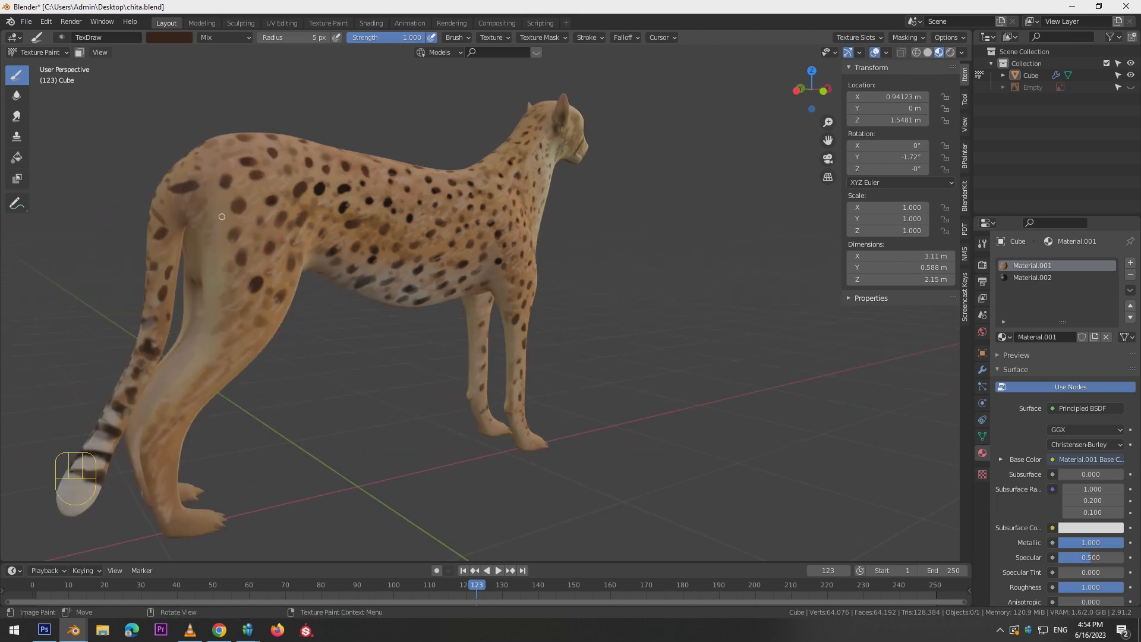
pyautogui.click(222, 269)
pyautogui.click(260, 226)
pyautogui.keyDown('alt'); pyautogui.moveTo(292, 207); pyautogui.dragTo(265, 241); pyautogui.keyUp('alt')
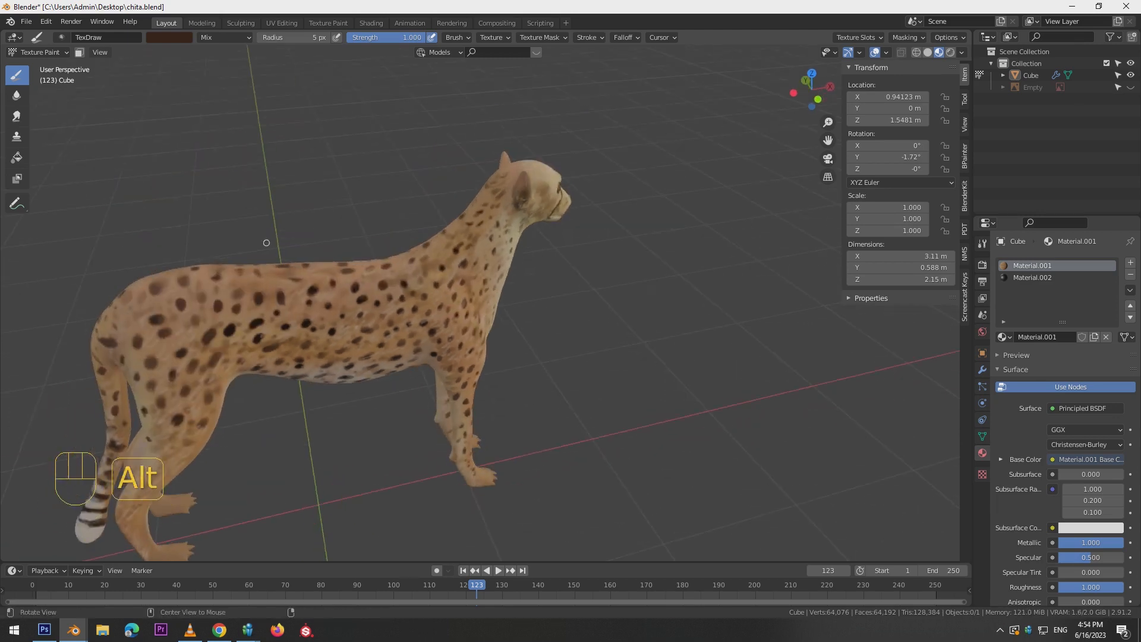
pyautogui.click(123, 315)
pyautogui.click(237, 291)
pyautogui.hotkey('ctrl', 'z')
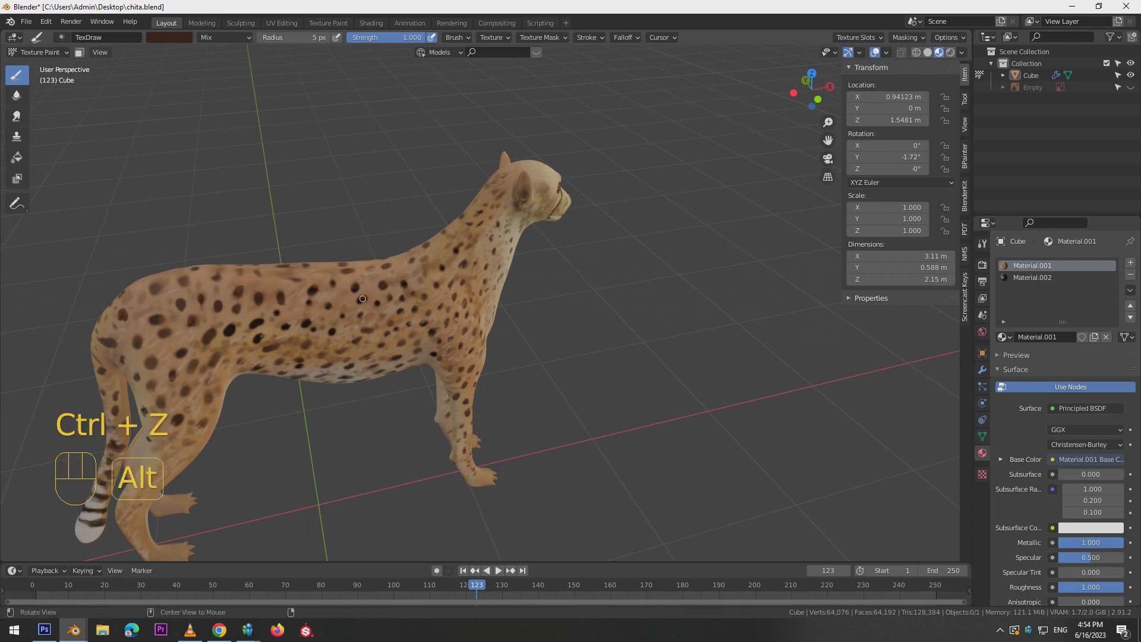
# Add dark brown spots down the outer side of the hind leg.
pyautogui.keyDown('alt'); pyautogui.moveTo(275, 329); pyautogui.dragTo(261, 311); pyautogui.keyUp('alt')
pyautogui.keyDown('alt'); pyautogui.keyDown('shift'); pyautogui.moveTo(140, 355); pyautogui.dragTo(193, 289); pyautogui.keyUp('shift'); pyautogui.keyUp('alt')
pyautogui.click(192, 298)
pyautogui.click(171, 316)
pyautogui.click(158, 330)
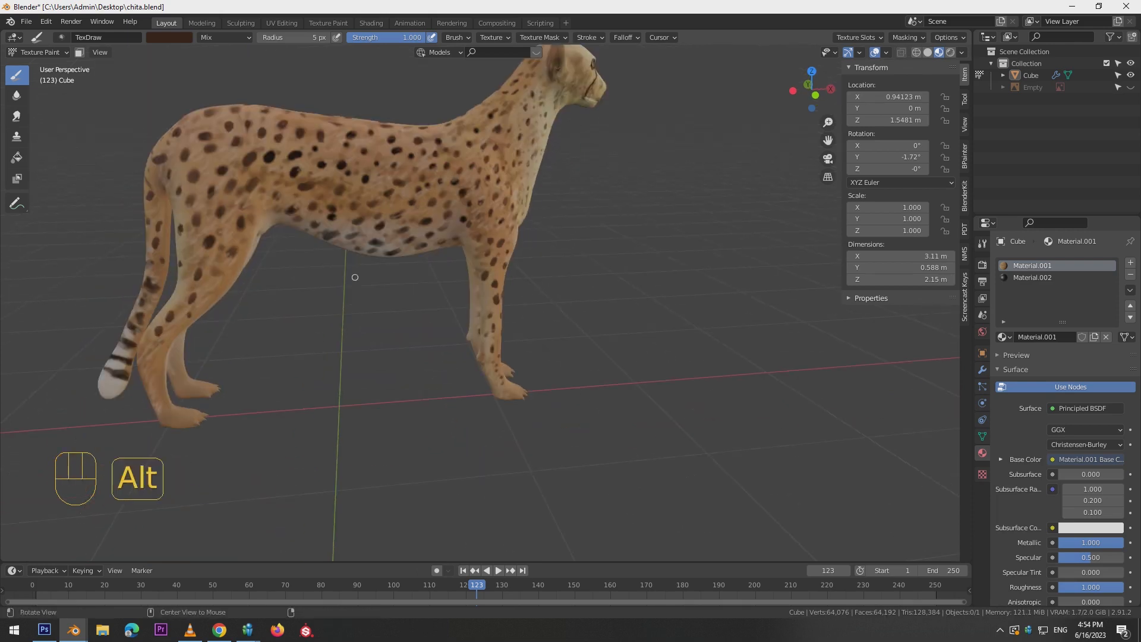
# Show the reference image again and dab dark brown spots on the lower hind leg and paw.
pyautogui.click(1130, 87)
pyautogui.keyDown('alt'); pyautogui.moveTo(355, 275); pyautogui.dragTo(315, 255); pyautogui.keyUp('alt')
pyautogui.moveTo(157, 250)
pyautogui.keyDown('alt'); pyautogui.mouseDown()
pyautogui.moveTo(163, 262)
pyautogui.moveTo(171, 207)
pyautogui.mouseUp(); pyautogui.keyUp('alt')
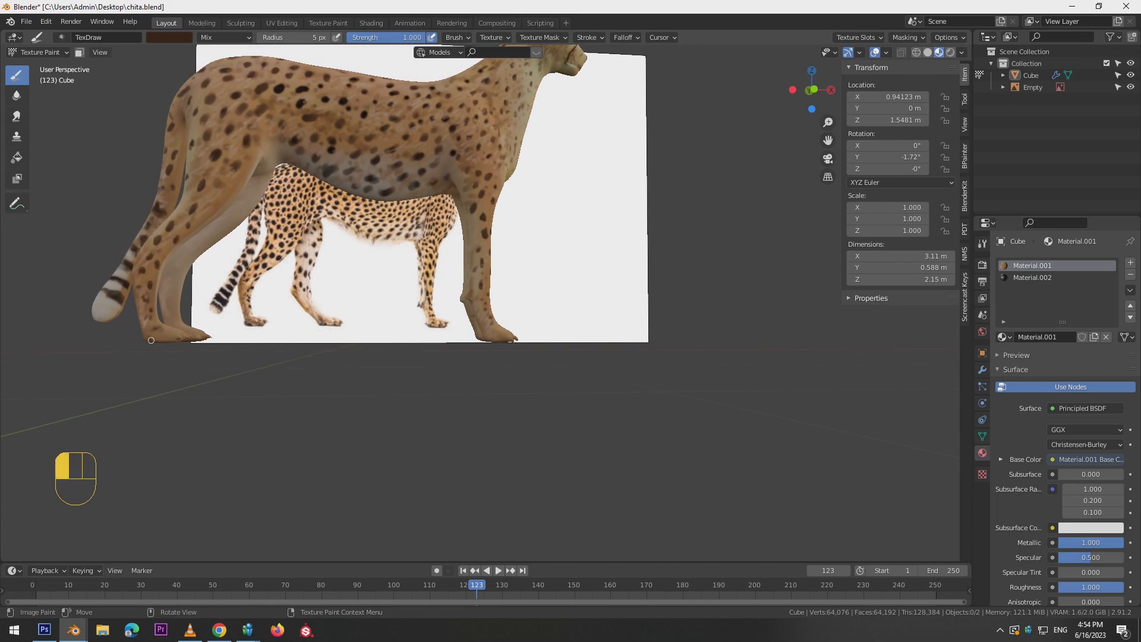
pyautogui.click(181, 362)
pyautogui.keyDown('alt'); pyautogui.moveTo(194, 338); pyautogui.dragTo(177, 376); pyautogui.keyUp('alt')
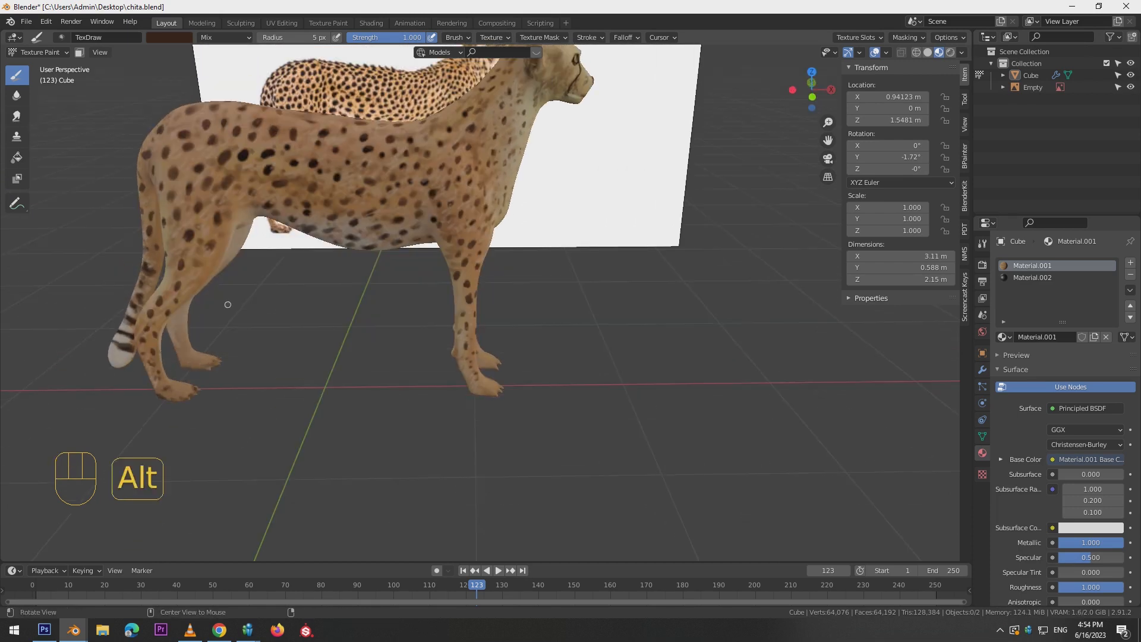
# Dab dark brown spots on the inner side of the opposite hind leg.
pyautogui.moveTo(249, 242)
pyautogui.keyDown('alt'); pyautogui.mouseDown()
pyautogui.moveTo(227, 215)
pyautogui.moveTo(279, 230)
pyautogui.moveTo(303, 215)
pyautogui.mouseUp(); pyautogui.keyUp('alt')
pyautogui.click(257, 204)
pyautogui.keyDown('alt'); pyautogui.moveTo(297, 285); pyautogui.dragTo(308, 288); pyautogui.keyUp('alt')
pyautogui.click(236, 275)
pyautogui.click(233, 292)
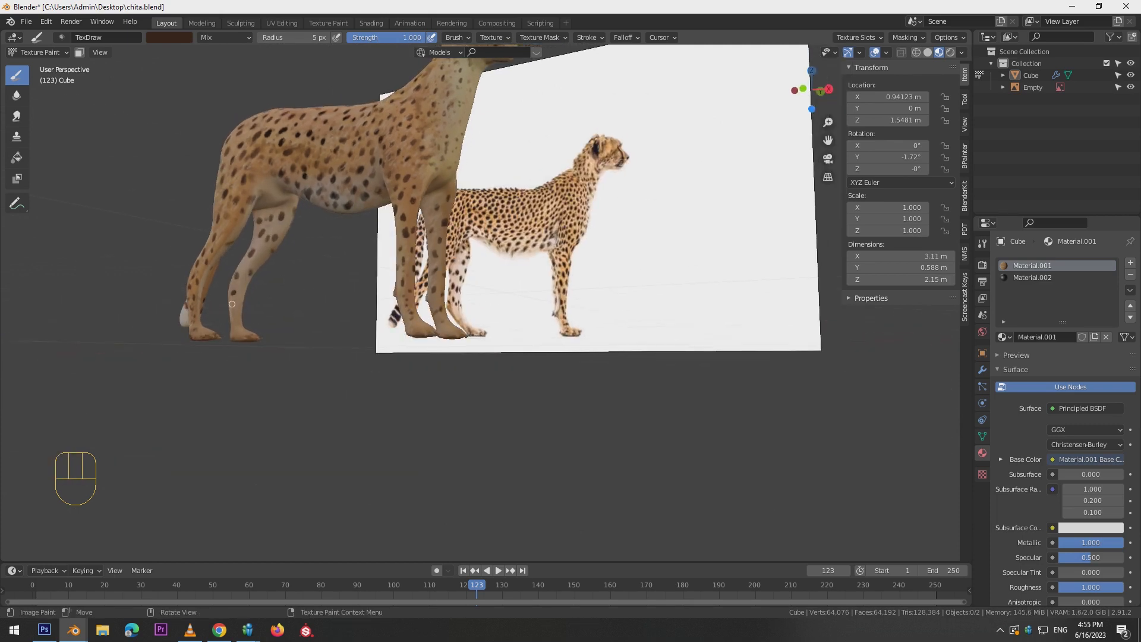
# Add more dark brown spots to the hind legs and along the back of the tail.
pyautogui.keyDown('alt'); pyautogui.moveTo(237, 223); pyautogui.dragTo(291, 190); pyautogui.keyUp('alt')
pyautogui.keyDown('alt'); pyautogui.moveTo(147, 284); pyautogui.dragTo(202, 281); pyautogui.keyUp('alt')
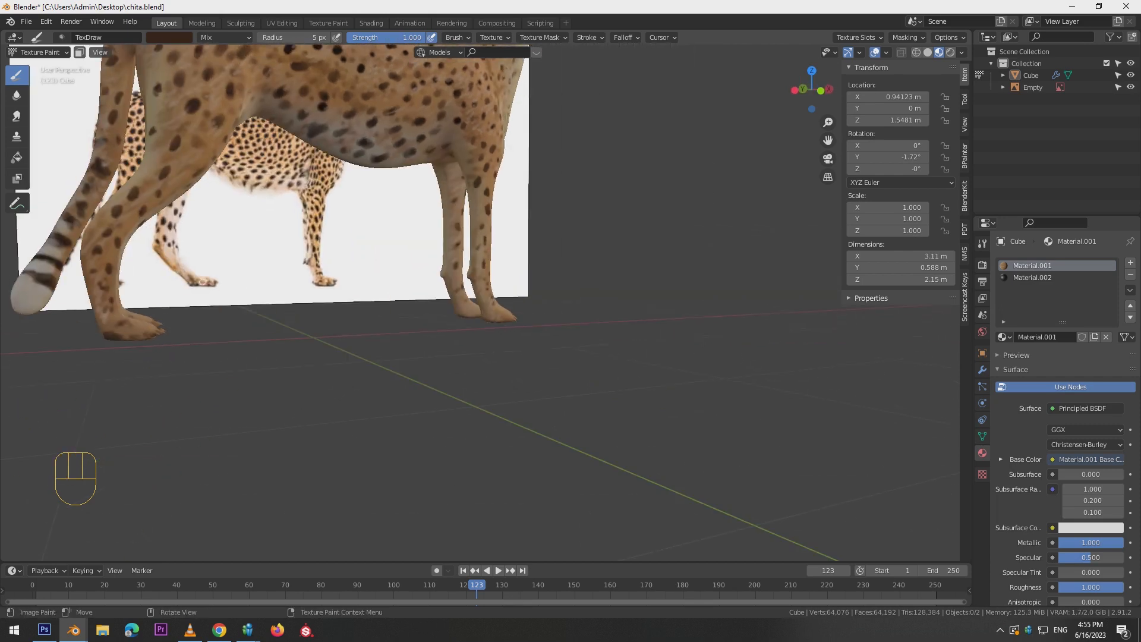
pyautogui.press('KP_1')
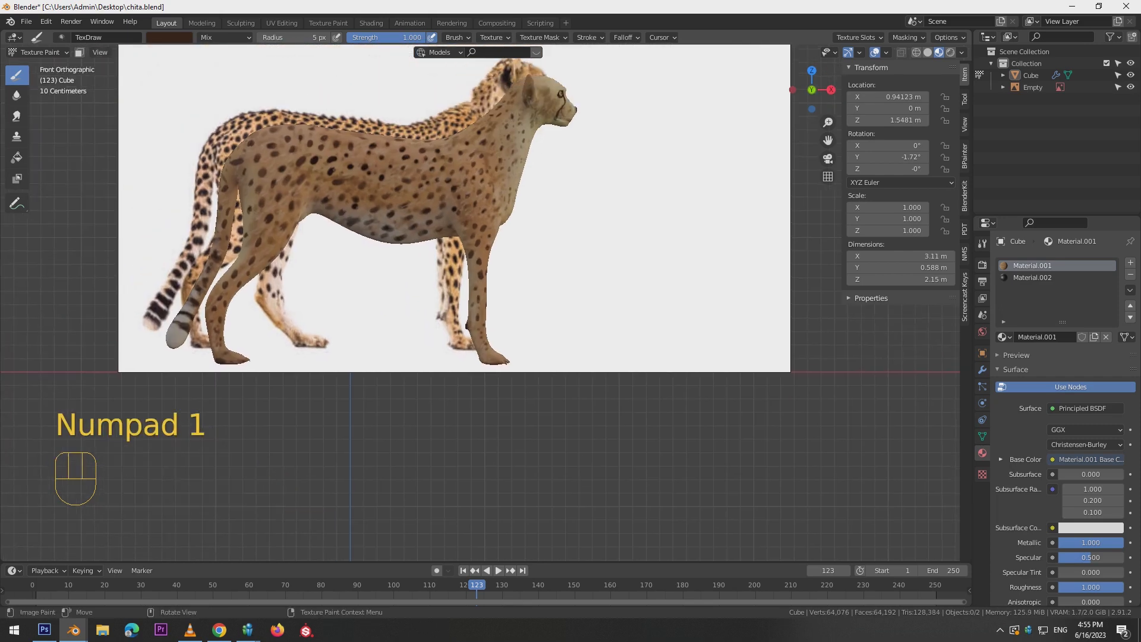
pyautogui.keyDown('alt'); pyautogui.moveTo(248, 199); pyautogui.dragTo(268, 245); pyautogui.keyUp('alt')
pyautogui.keyDown('alt'); pyautogui.moveTo(253, 308); pyautogui.dragTo(373, 249); pyautogui.keyUp('alt')
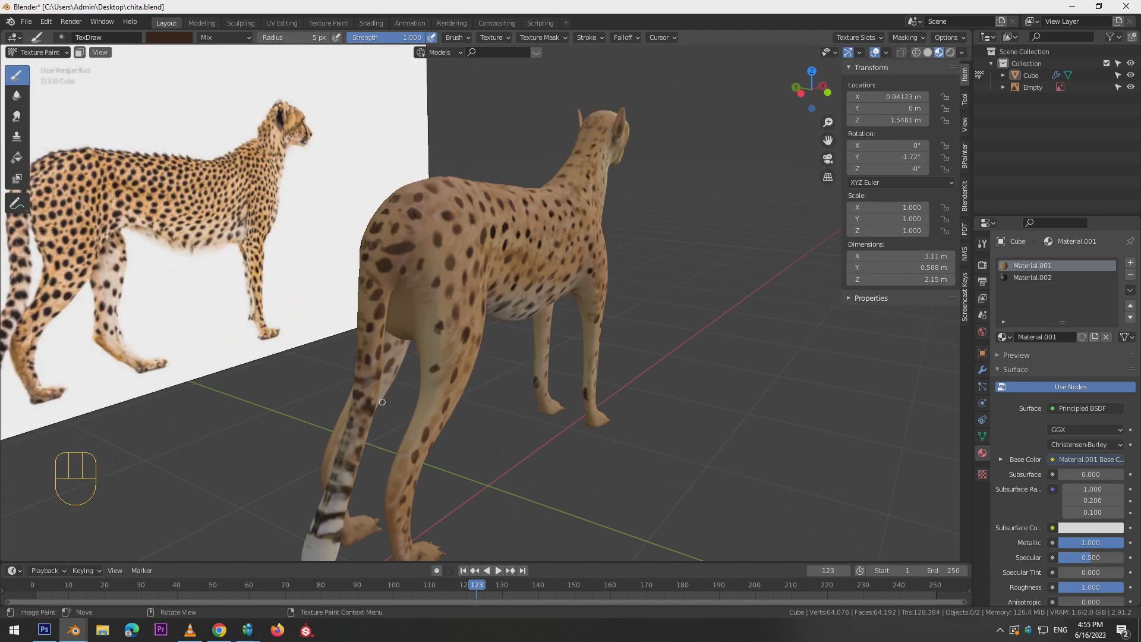
# Fill the remaining gaps on the back, flank, belly and front leg with dark brown spots, following the reference photo.
pyautogui.keyDown('alt'); pyautogui.moveTo(327, 496); pyautogui.dragTo(234, 301); pyautogui.keyUp('alt')
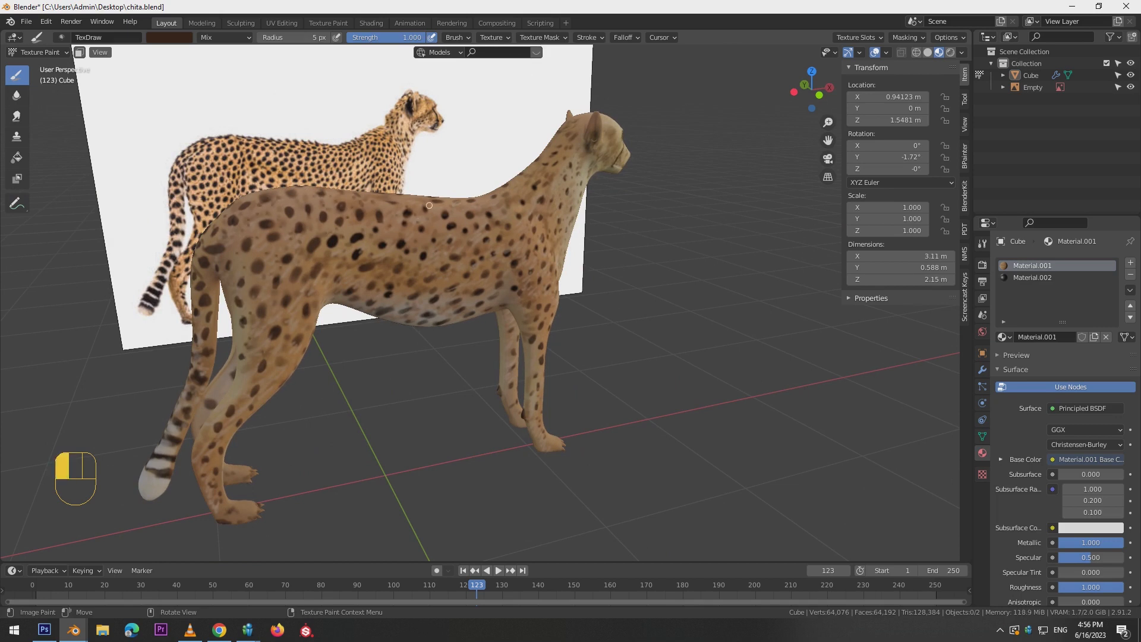
pyautogui.keyDown('alt'); pyautogui.moveTo(429, 205); pyautogui.dragTo(416, 321); pyautogui.keyUp('alt')
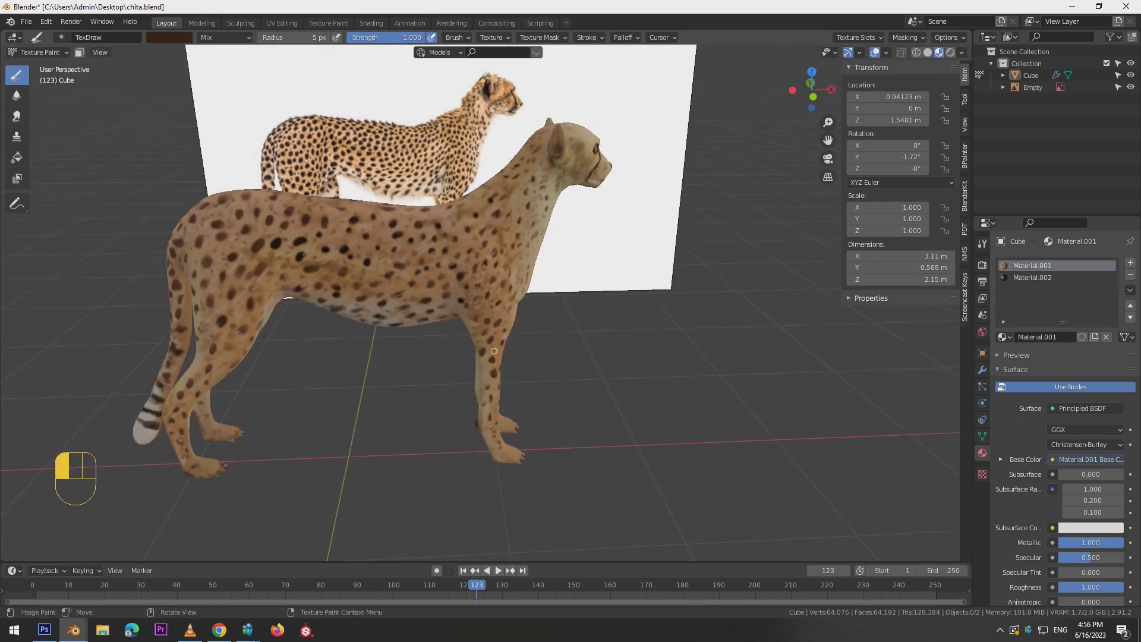
pyautogui.press('KP_1')
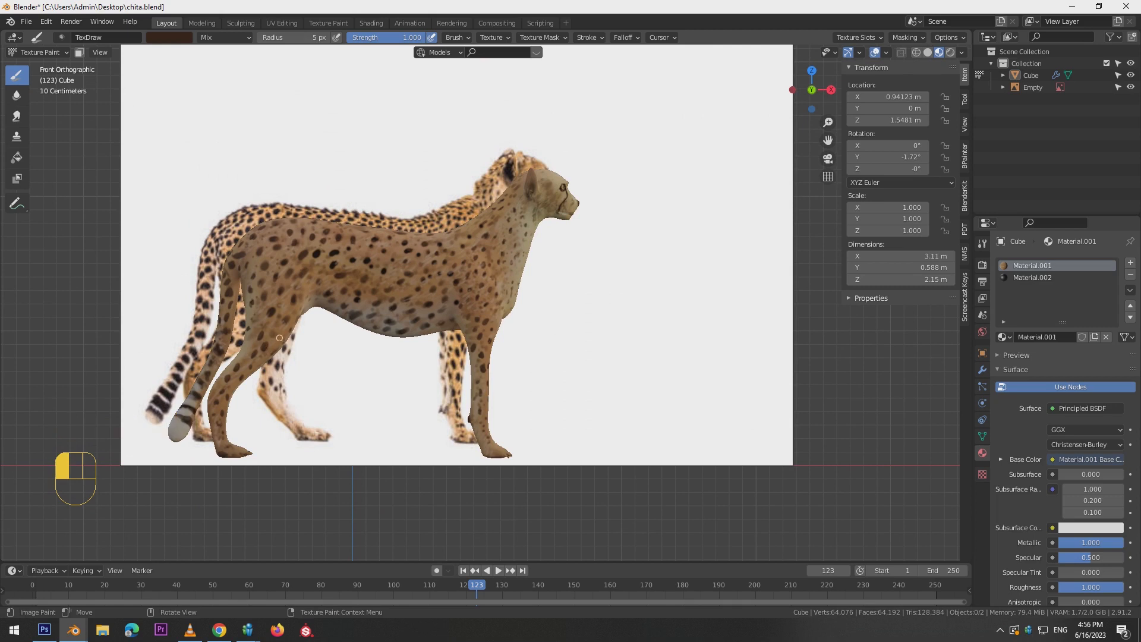
pyautogui.keyDown('shift'); pyautogui.moveTo(278, 364); pyautogui.dragTo(227, 389, button='middle'); pyautogui.keyUp('shift')
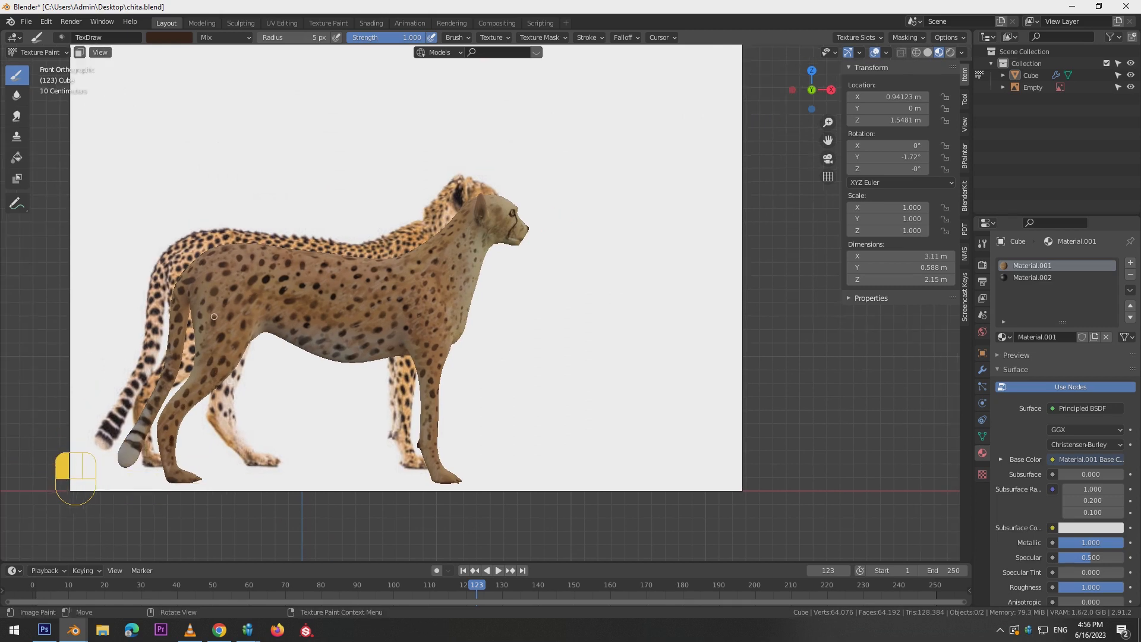
pyautogui.keyDown('shift'); pyautogui.moveTo(214, 316); pyautogui.dragTo(246, 345, button='middle'); pyautogui.keyUp('shift')
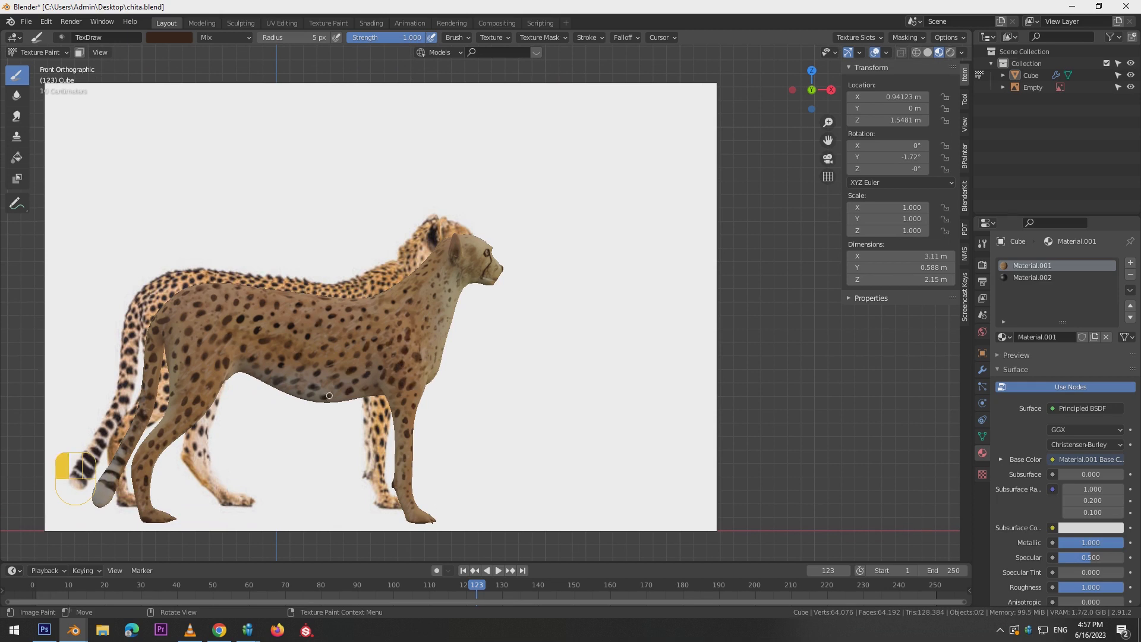
pyautogui.keyDown('alt'); pyautogui.keyDown('shift'); pyautogui.moveTo(457, 275); pyautogui.dragTo(480, 233, button='middle'); pyautogui.keyUp('shift'); pyautogui.keyUp('alt')
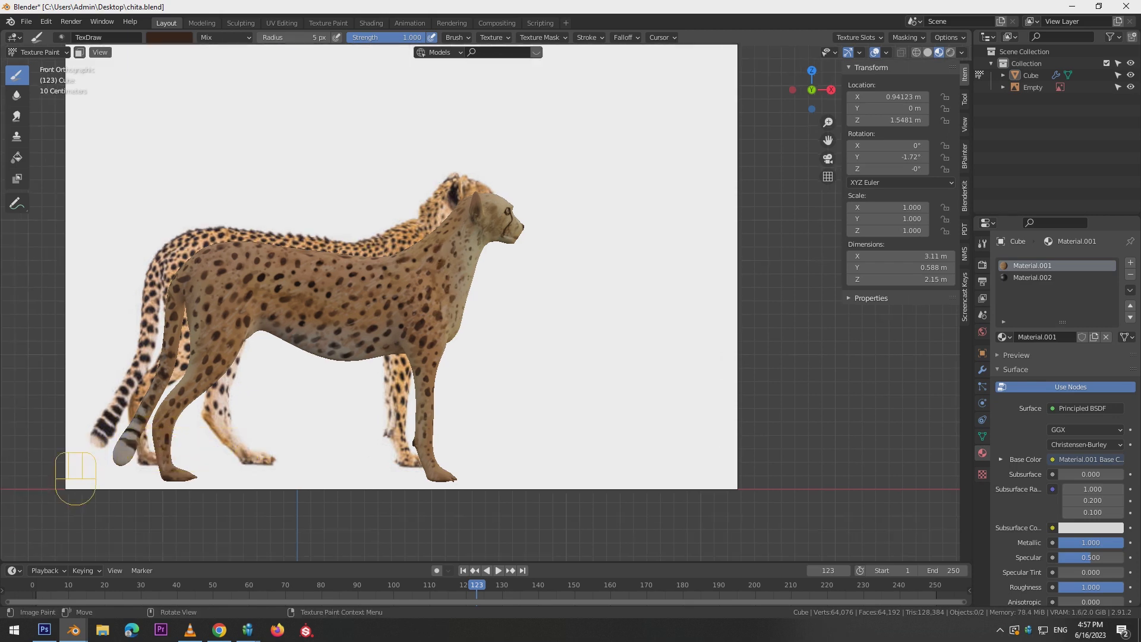
# Hide the reference image and check the spotted cheetah on its own in front view.
pyautogui.click(1130, 88)
pyautogui.keyDown('alt'); pyautogui.moveTo(659, 294); pyautogui.dragTo(565, 326, button='middle'); pyautogui.keyUp('alt')
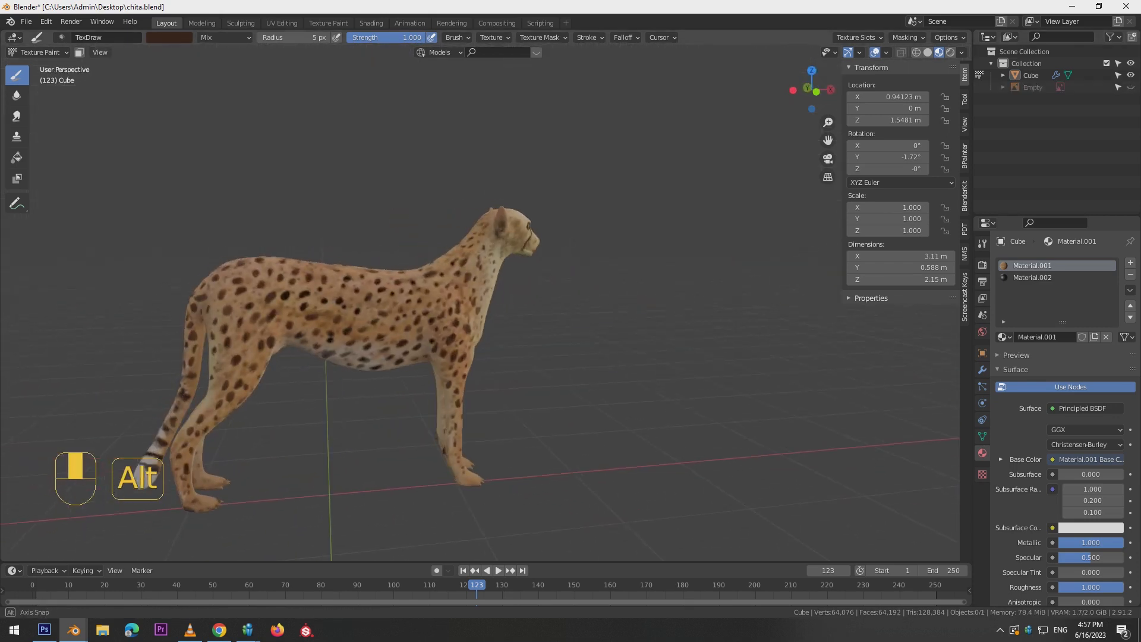
pyautogui.press('KP_1')
pyautogui.scroll(4, 687, 303)
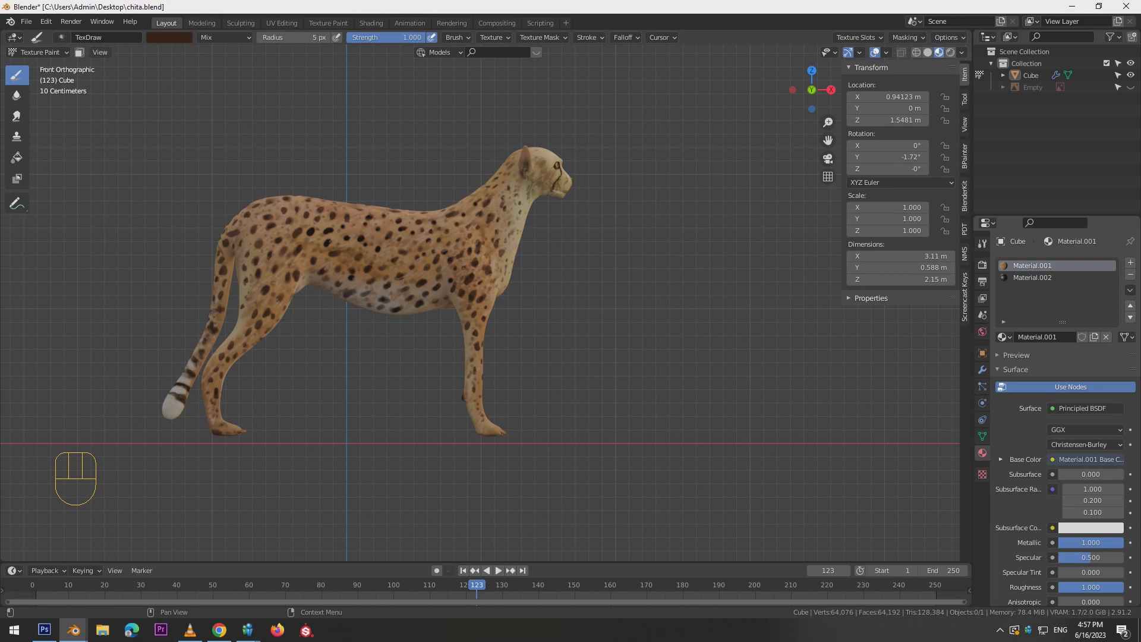
# Switch the viewport to solid shading and check the fur texture from the front view.
pyautogui.moveTo(1105, 542)
pyautogui.mouseDown()
pyautogui.moveTo(1040, 543)
pyautogui.moveTo(1108, 542)
pyautogui.mouseUp()
pyautogui.click(927, 52)
pyautogui.moveTo(725, 290)
pyautogui.keyDown('alt'); pyautogui.keyDown('shift'); pyautogui.mouseDown(button='middle')
pyautogui.moveTo(699, 305)
pyautogui.moveTo(571, 285)
pyautogui.moveTo(707, 291)
pyautogui.moveTo(583, 294)
pyautogui.mouseUp(button='middle'); pyautogui.keyUp('shift'); pyautogui.keyUp('alt')
pyautogui.press('KP_1')
pyautogui.scroll(-2, 520, 273)
pyautogui.scroll(2, 520, 273)
# Dab dark brown spots on the rear flank and save the file.
pyautogui.click(153, 282)
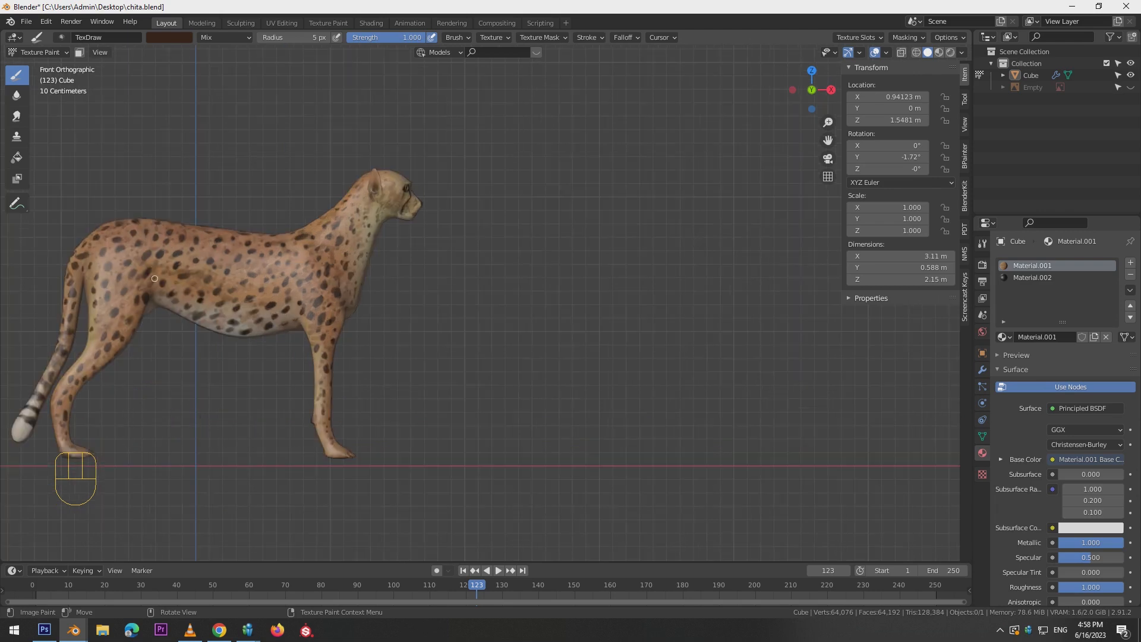
pyautogui.click(155, 276)
pyautogui.scroll(-3, 508, 275)
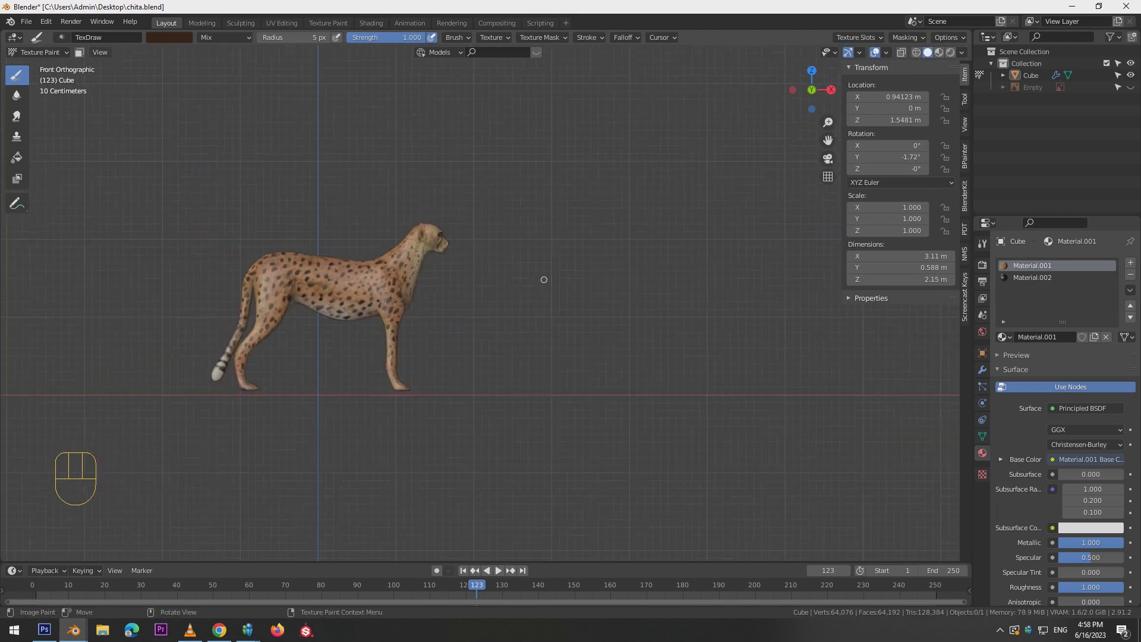
pyautogui.scroll(3, 420, 269)
pyautogui.hotkey('ctrl', 's')
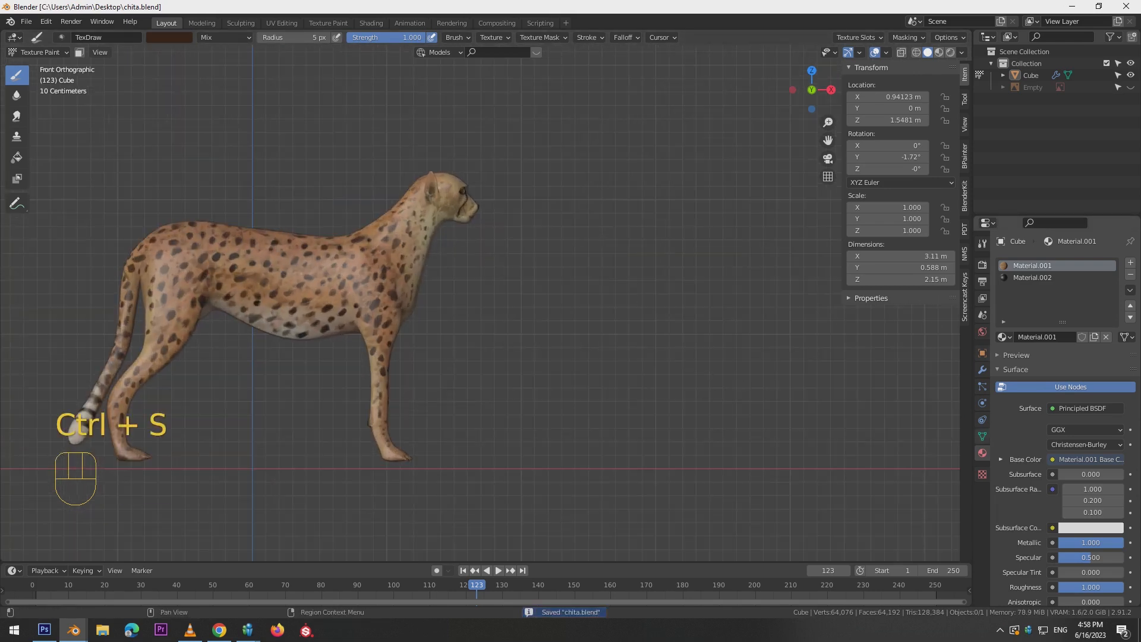